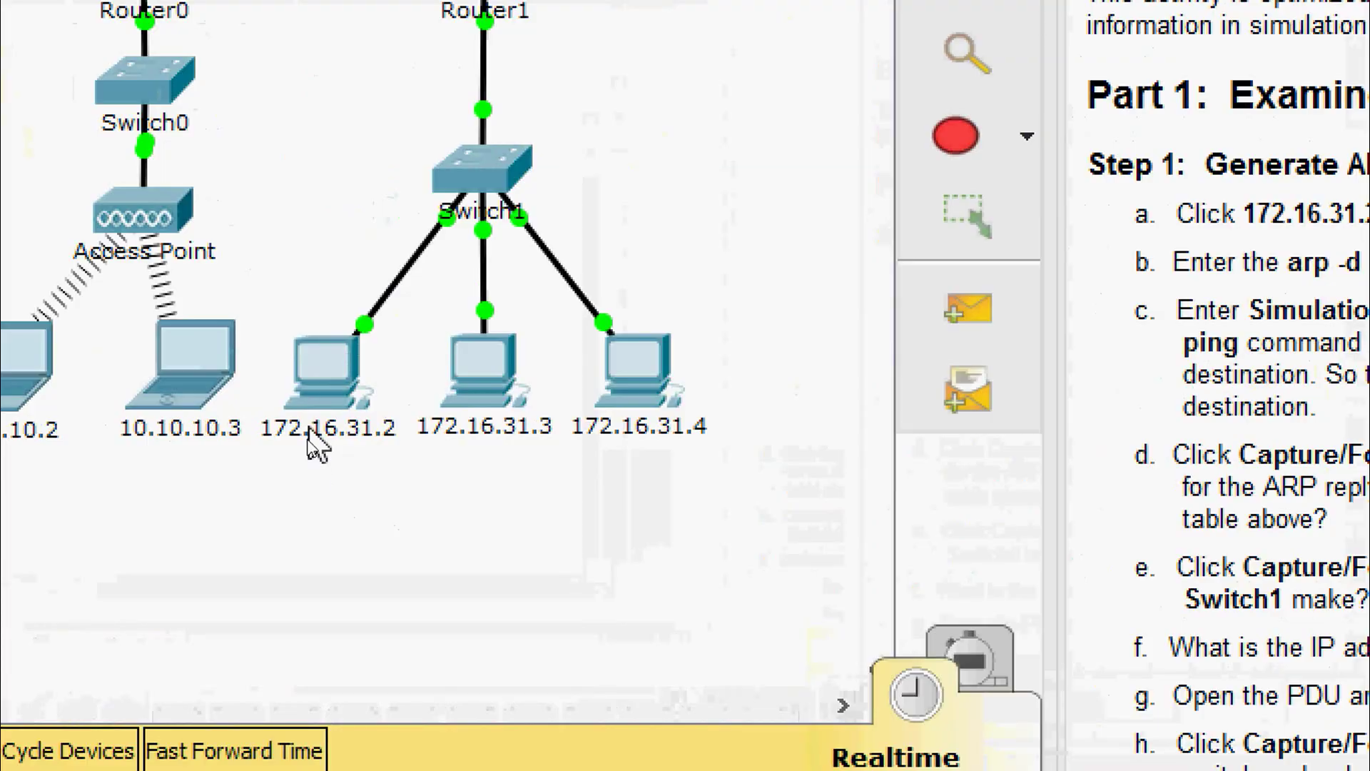
Open the Command Prompt on PC 172.16.31.2 and clear its ARP table with arp -d.
left_click(316, 414)
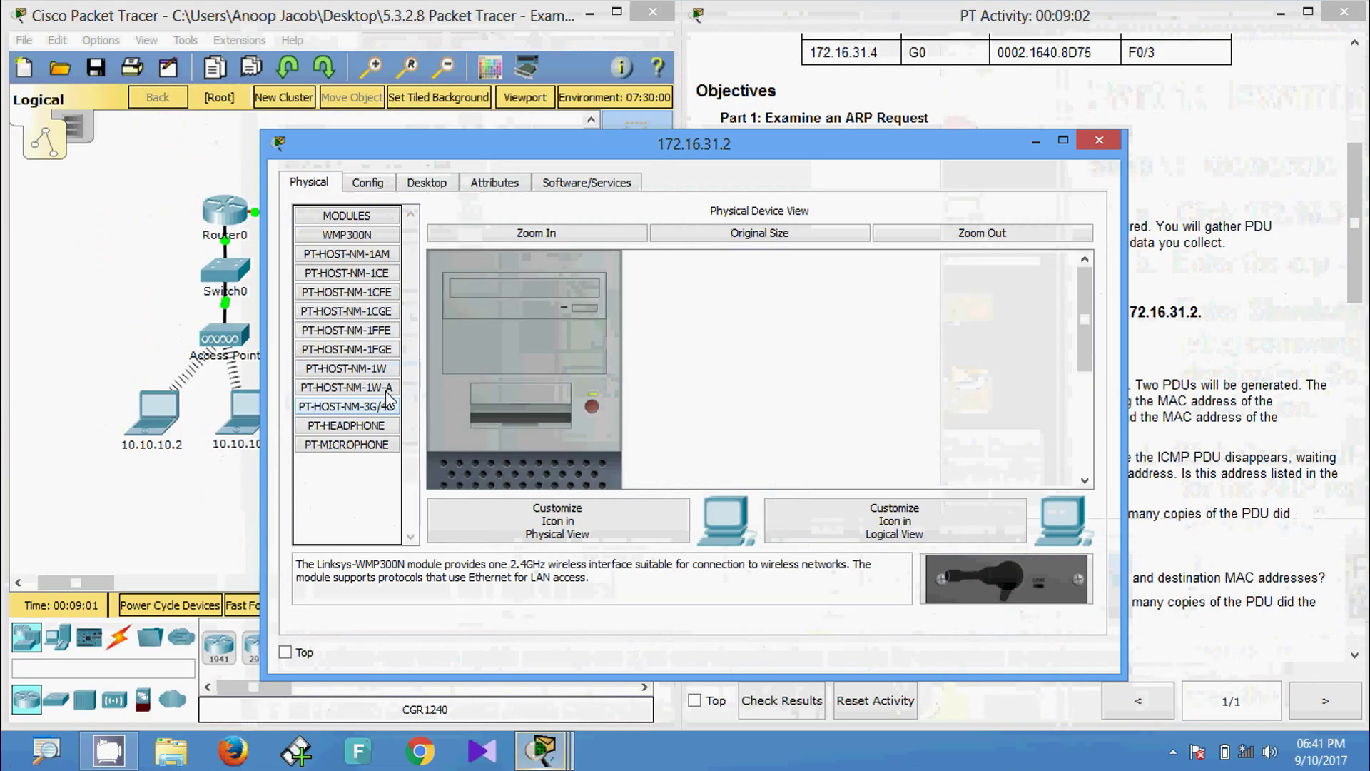
left_click(426, 182)
left_click_drag(580, 142, 370, 75)
left_click(478, 208)
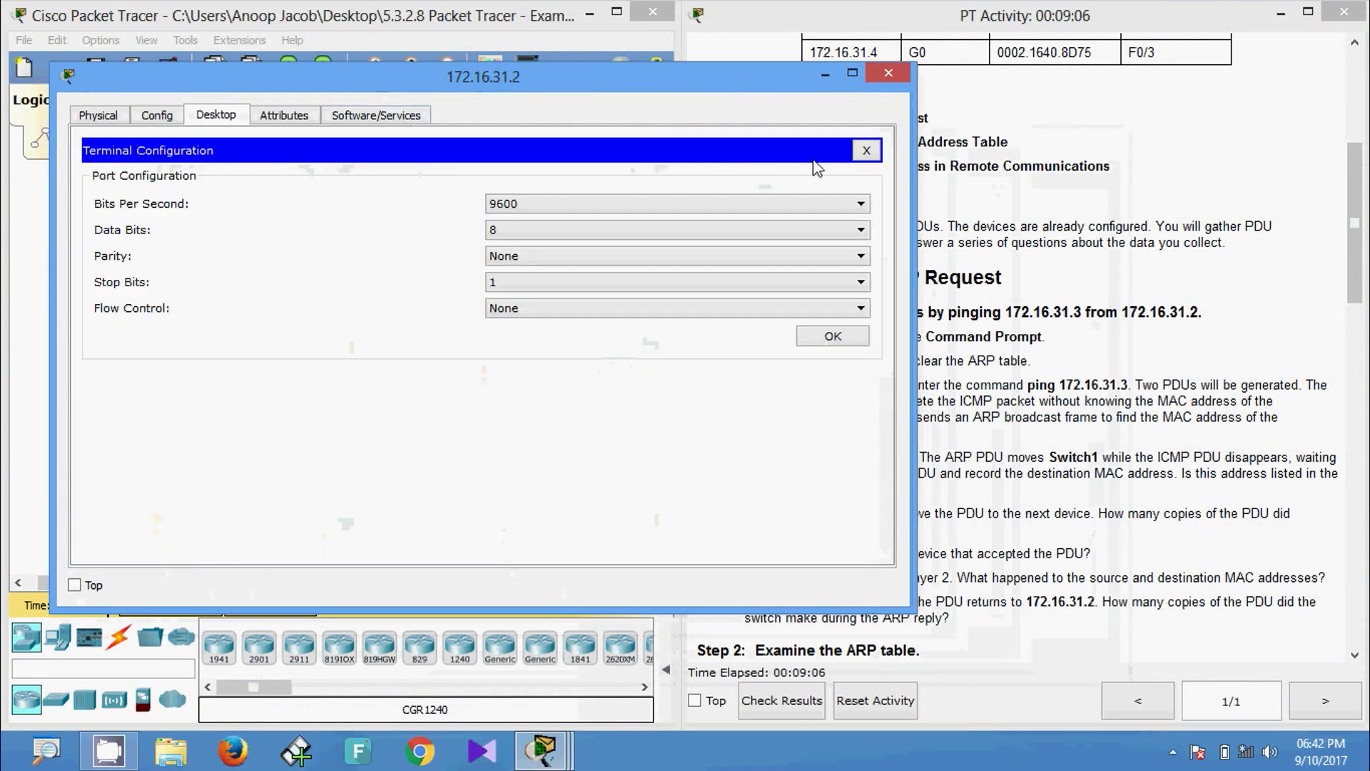
left_click(866, 150)
left_click(610, 214)
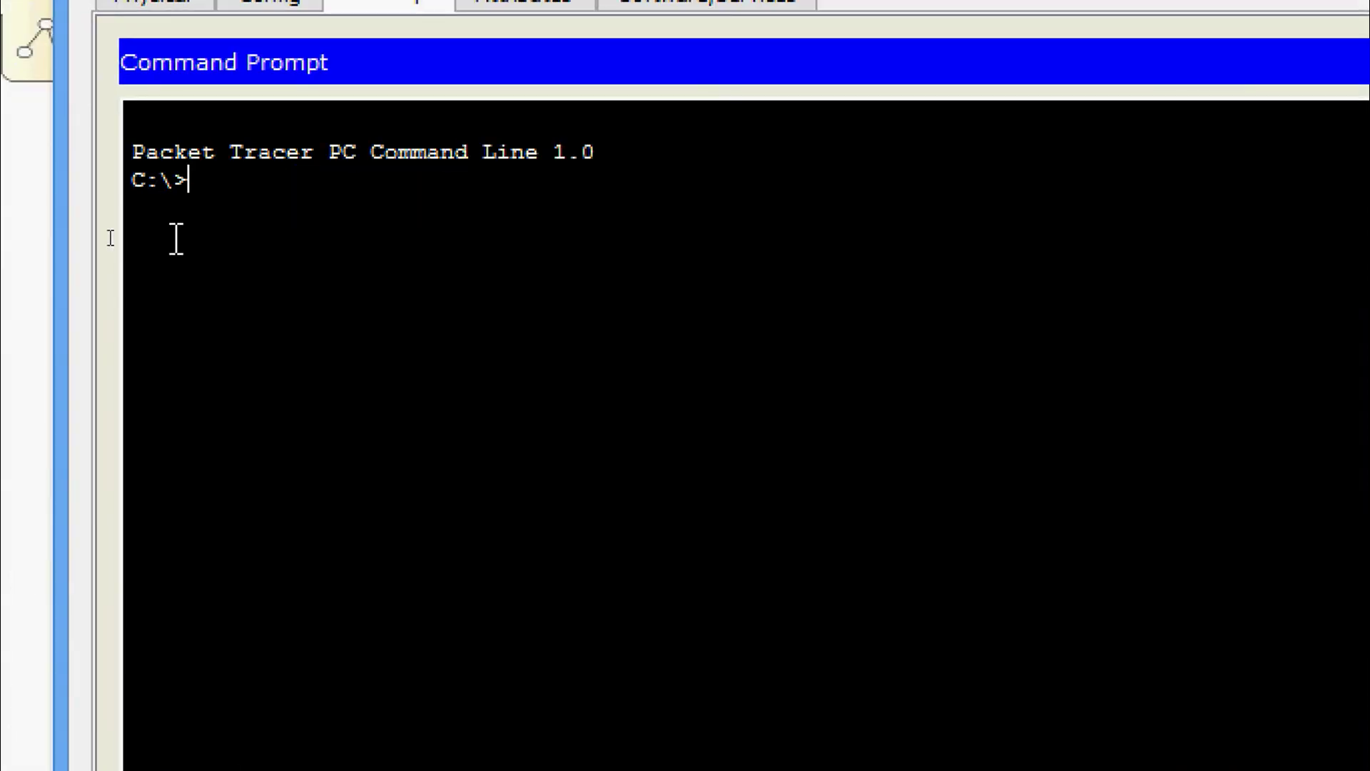
type("arp -d")
key("Return")
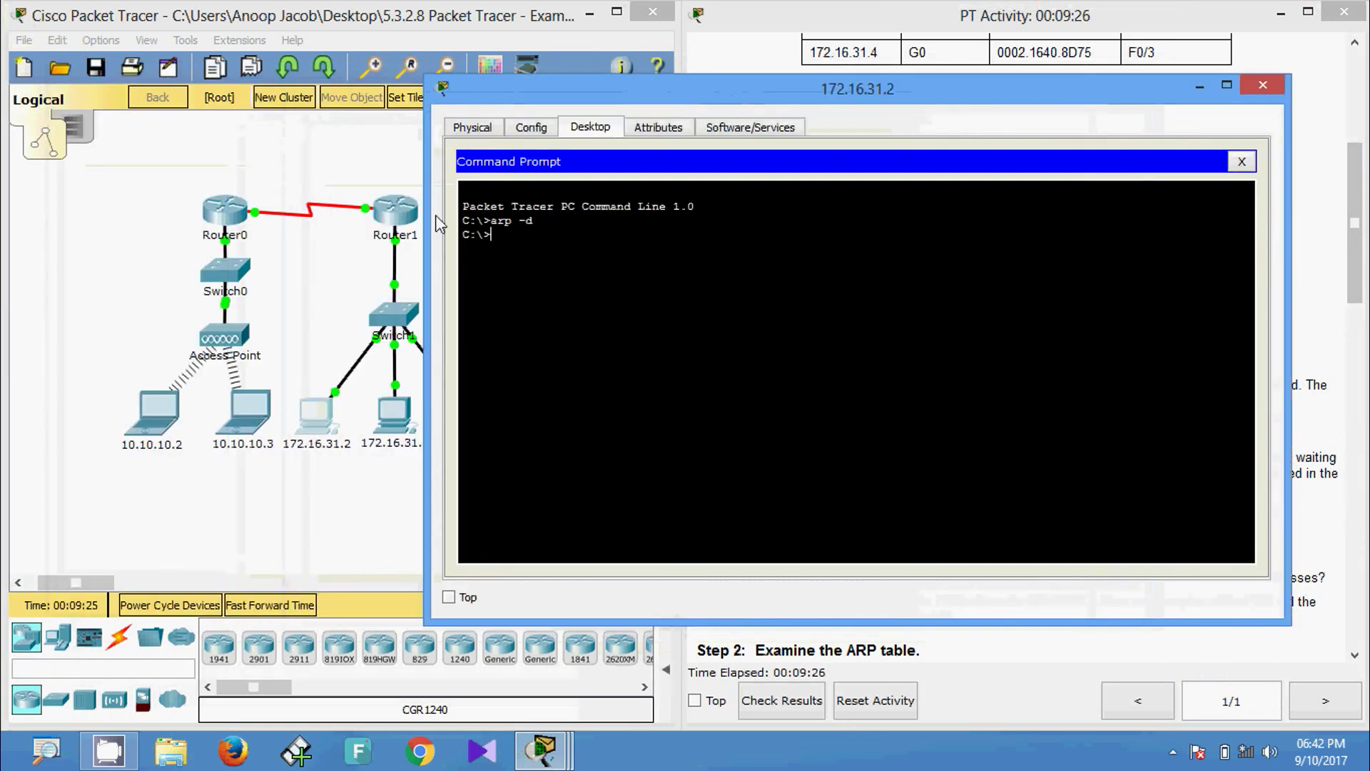
Arrange the 172.16.31.2 window clear of the topology and switch the network to Simulation mode.
left_click_drag(428, 261, 674, 263)
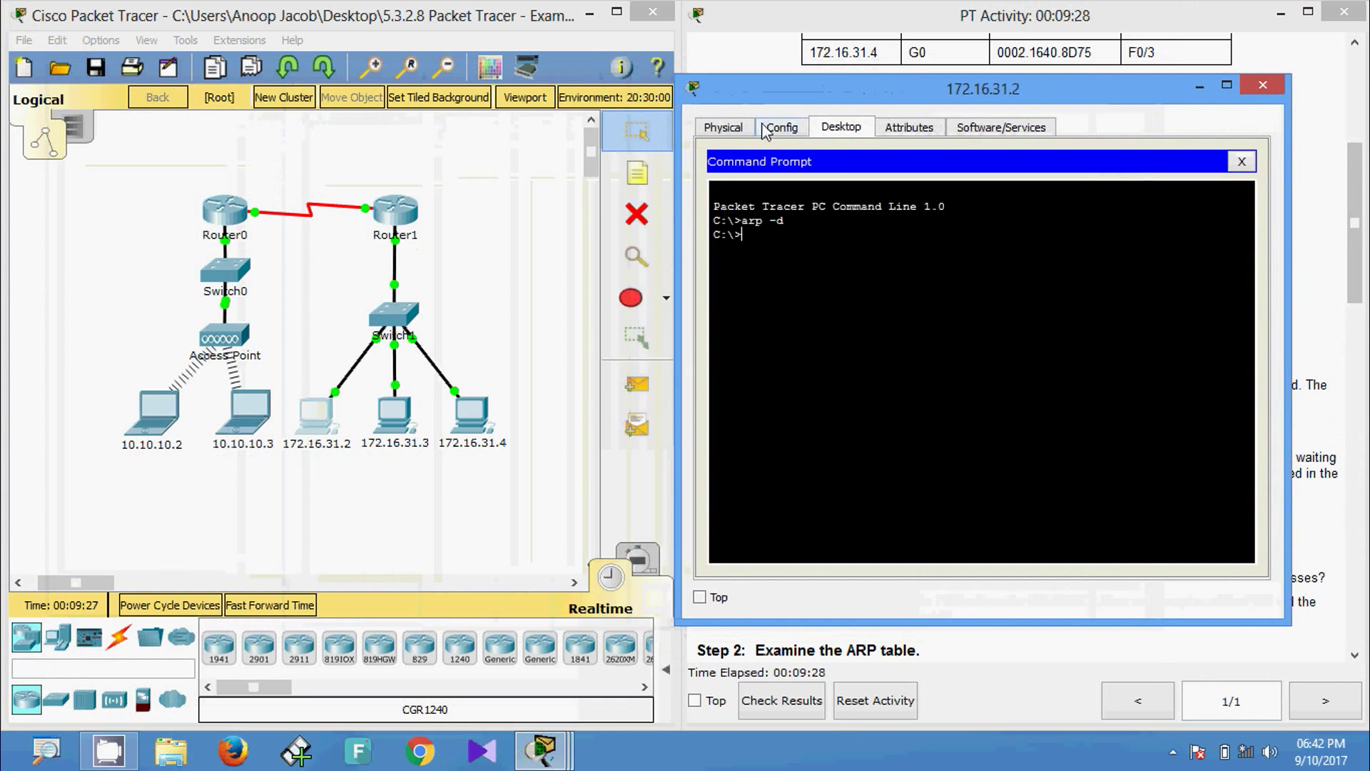
left_click_drag(774, 107, 851, 89)
left_click(642, 564)
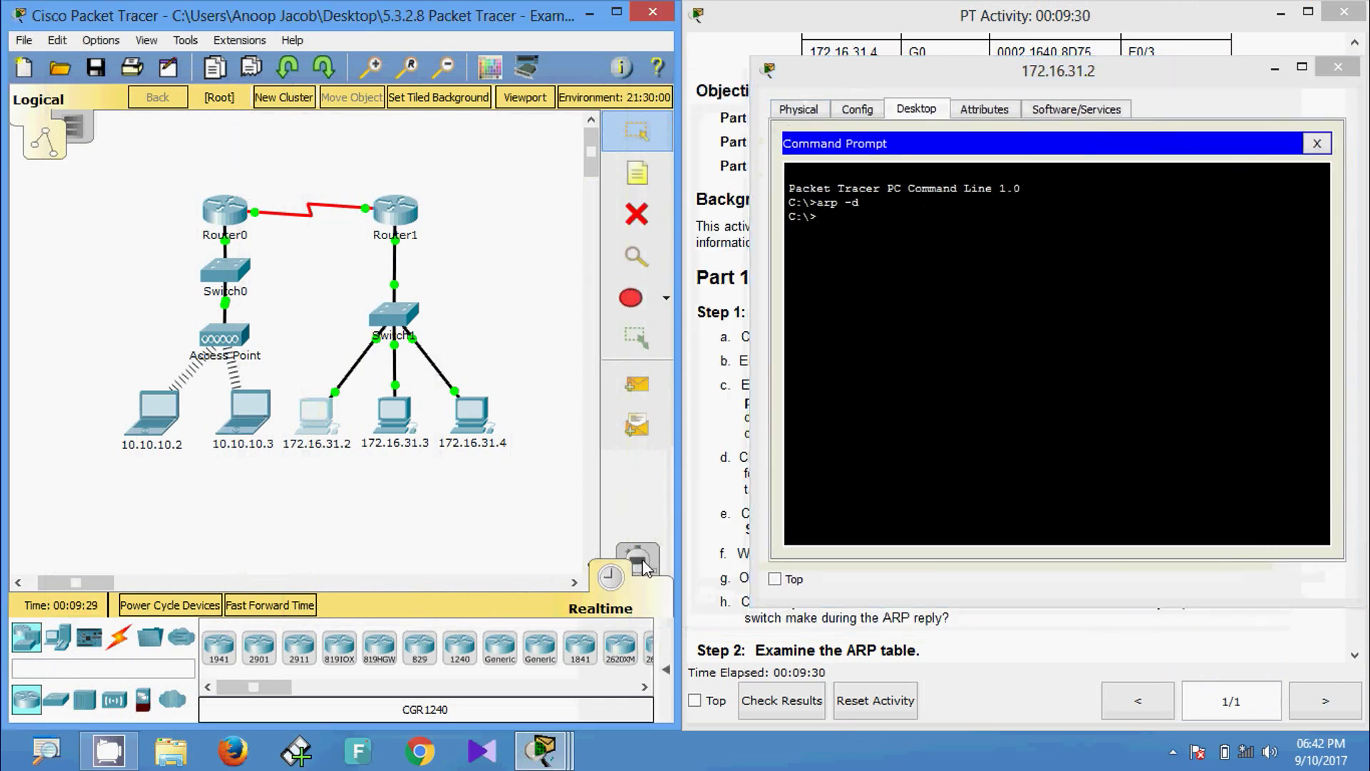
left_click(592, 120)
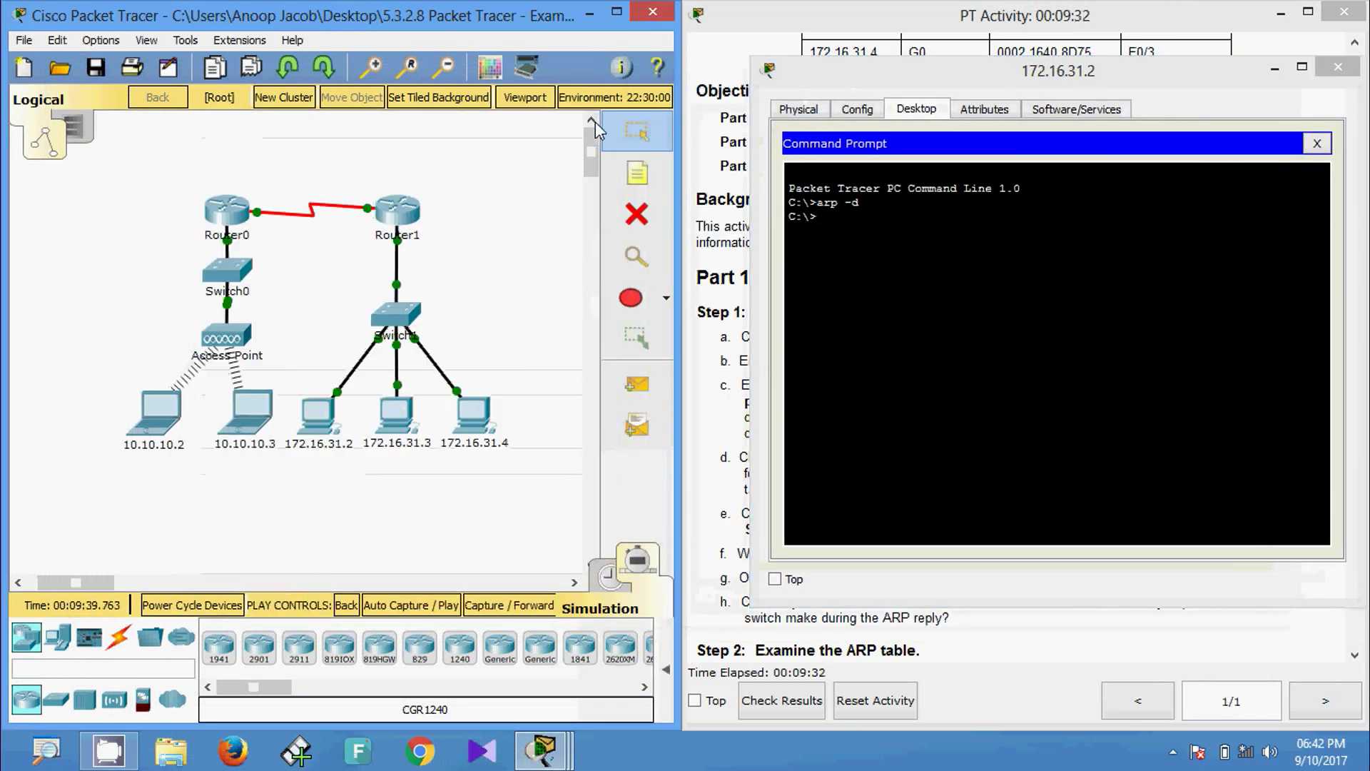
Run ping 172.16.31.3 in the Command Prompt of 172.16.31.2.
left_click(833, 216)
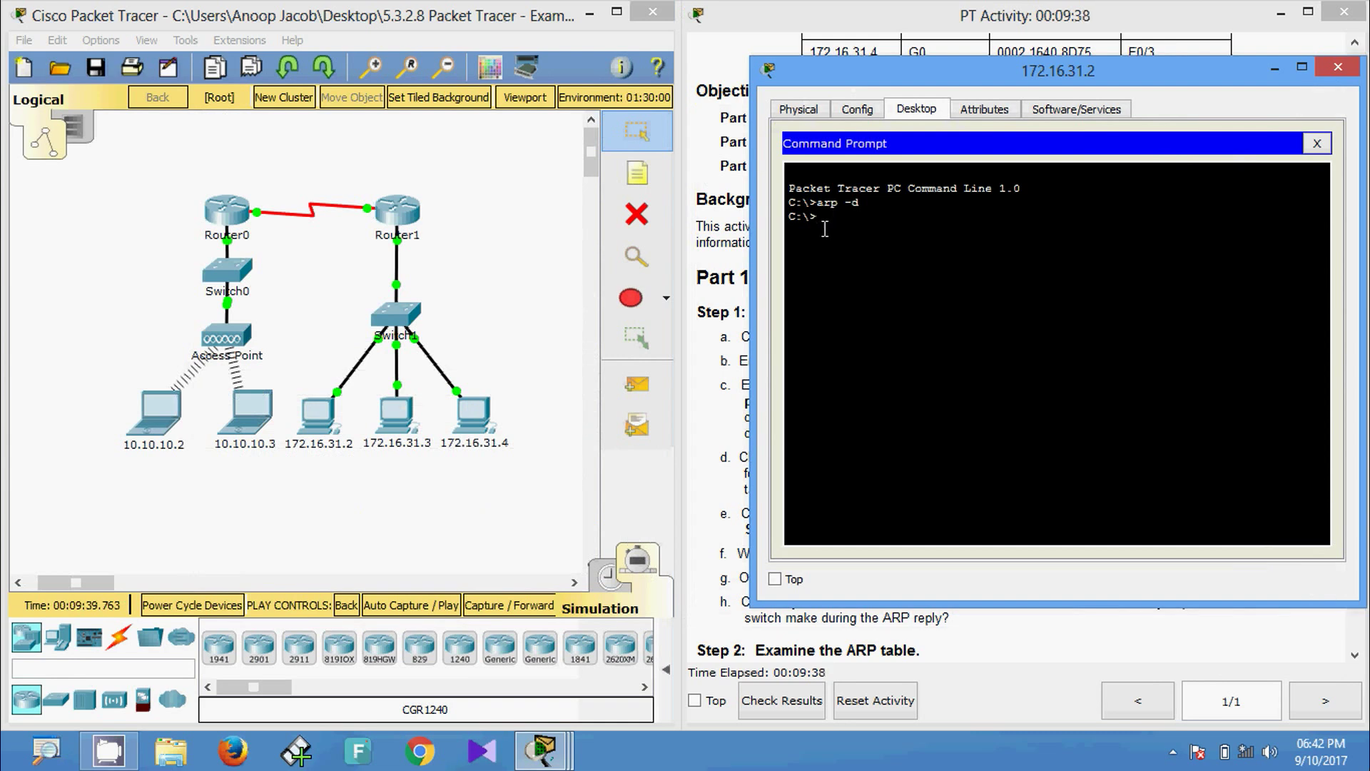
left_click(561, 482)
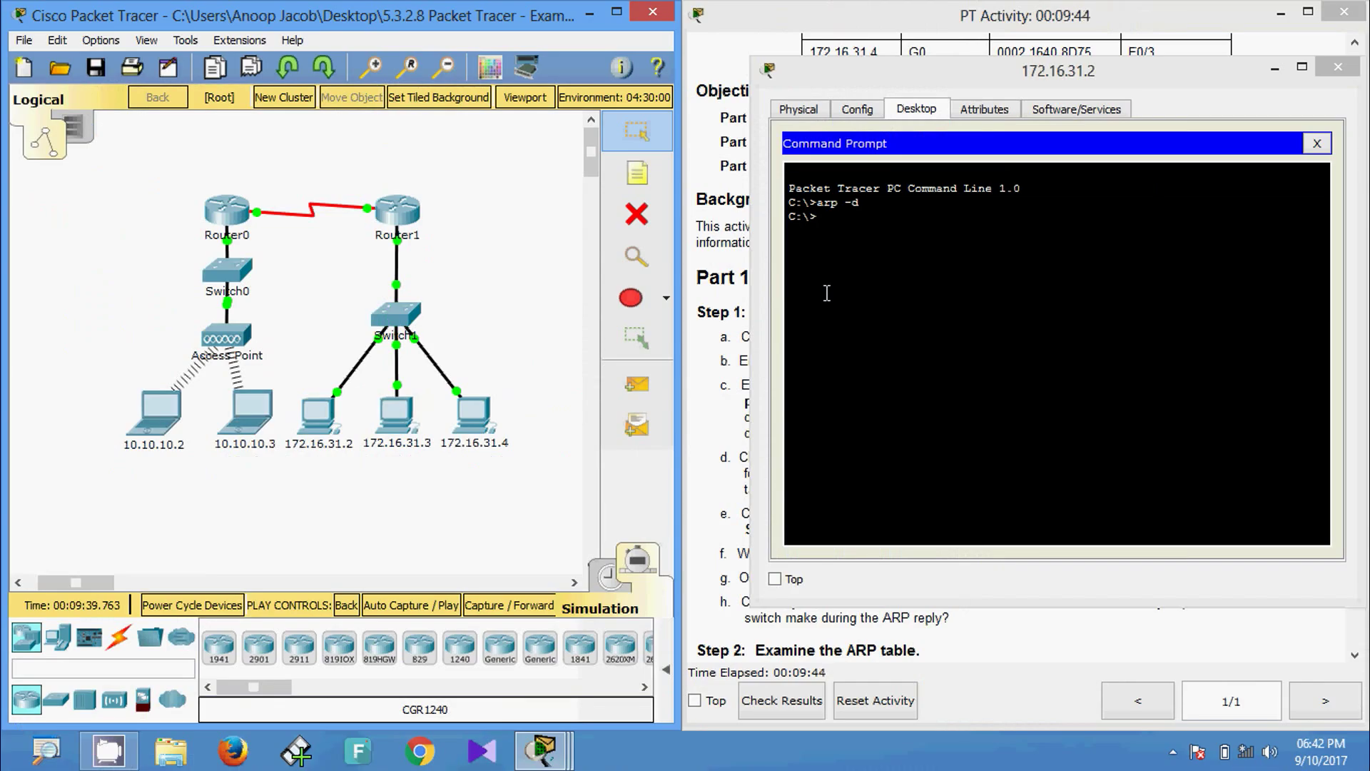
left_click(843, 220)
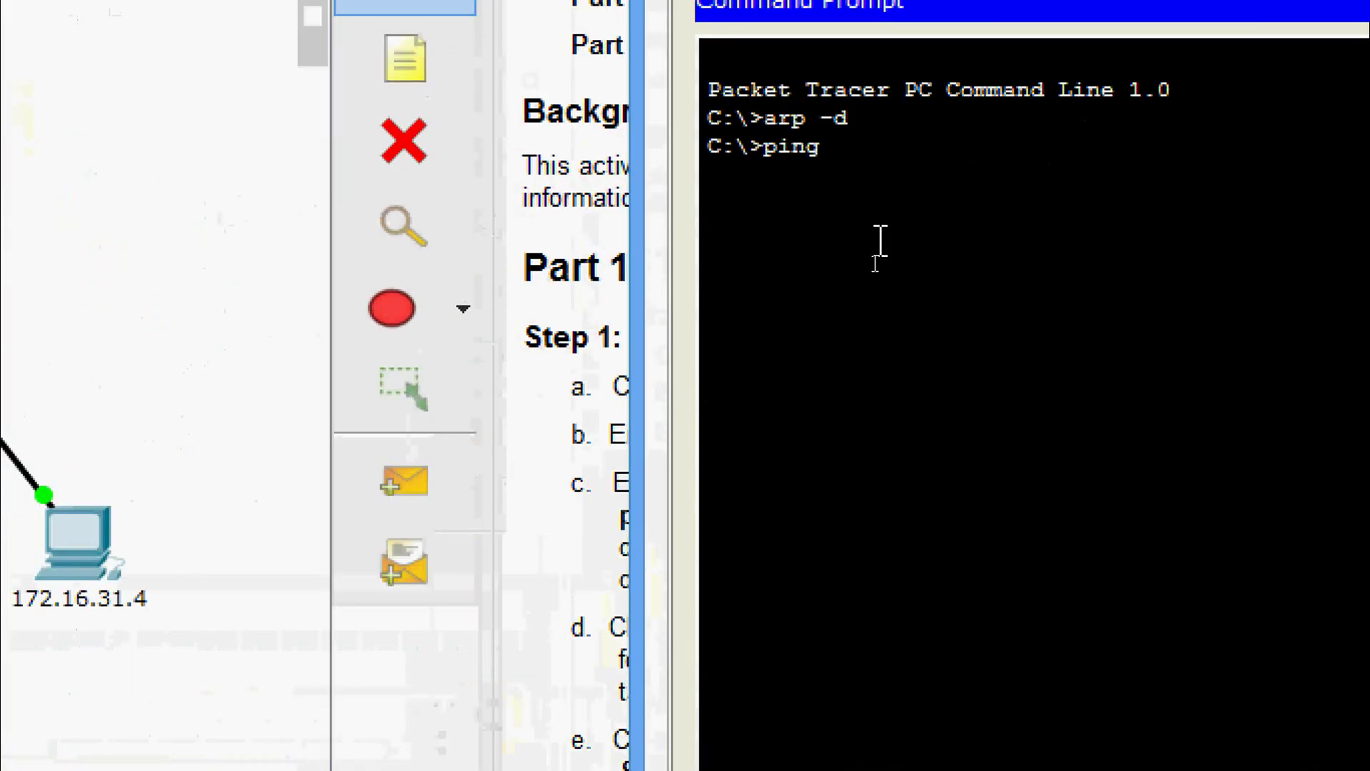
type("172.16")
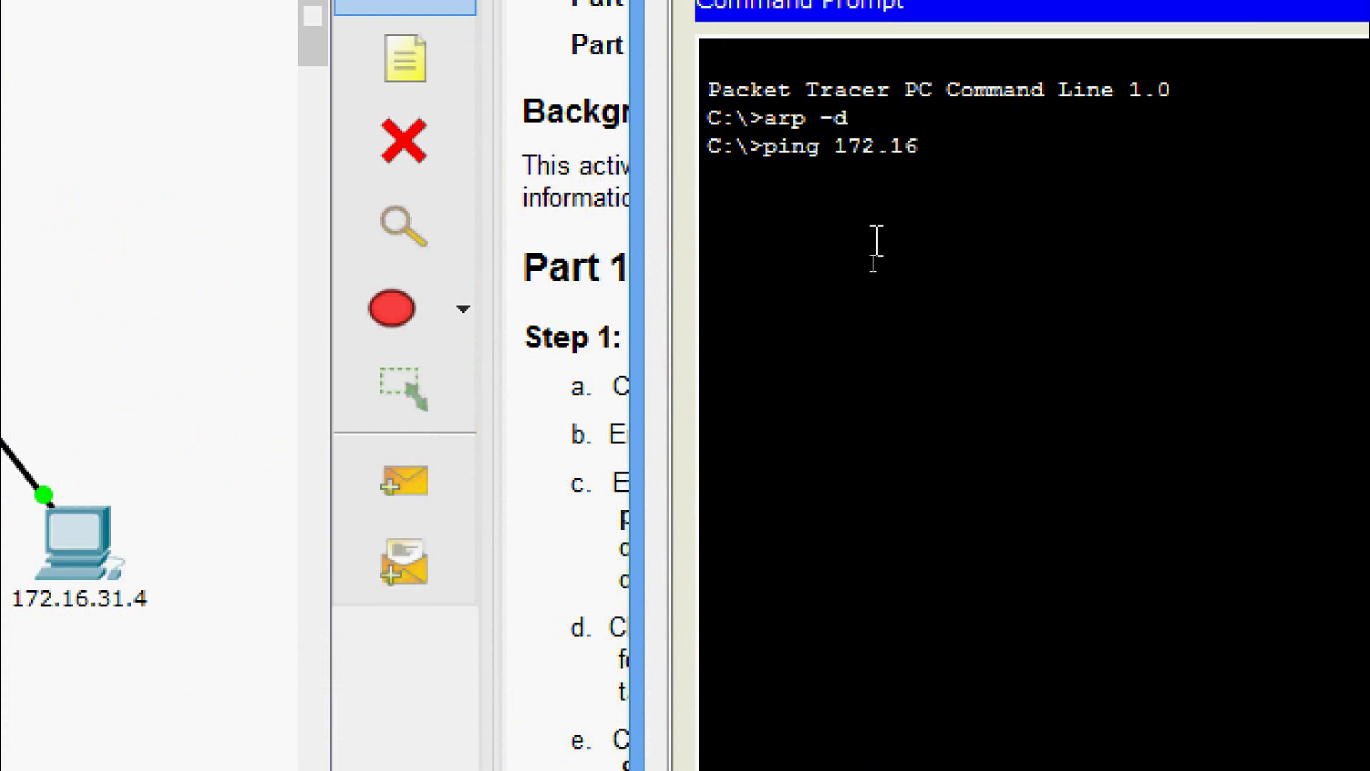
type(".31.3")
key("Return")
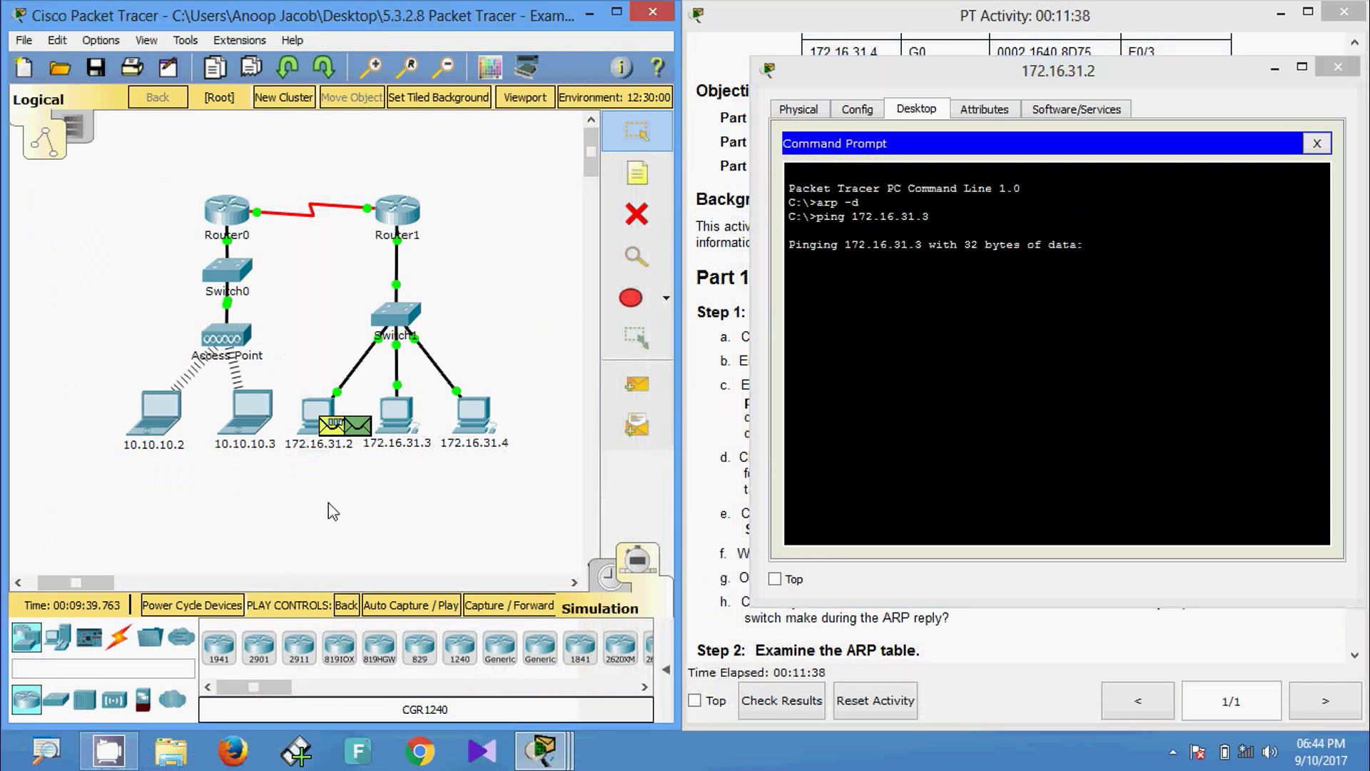
Advance the simulation by one event and open the ARP PDU at Switch1 to compare its destination MAC with the address table.
mouse_move(333, 427)
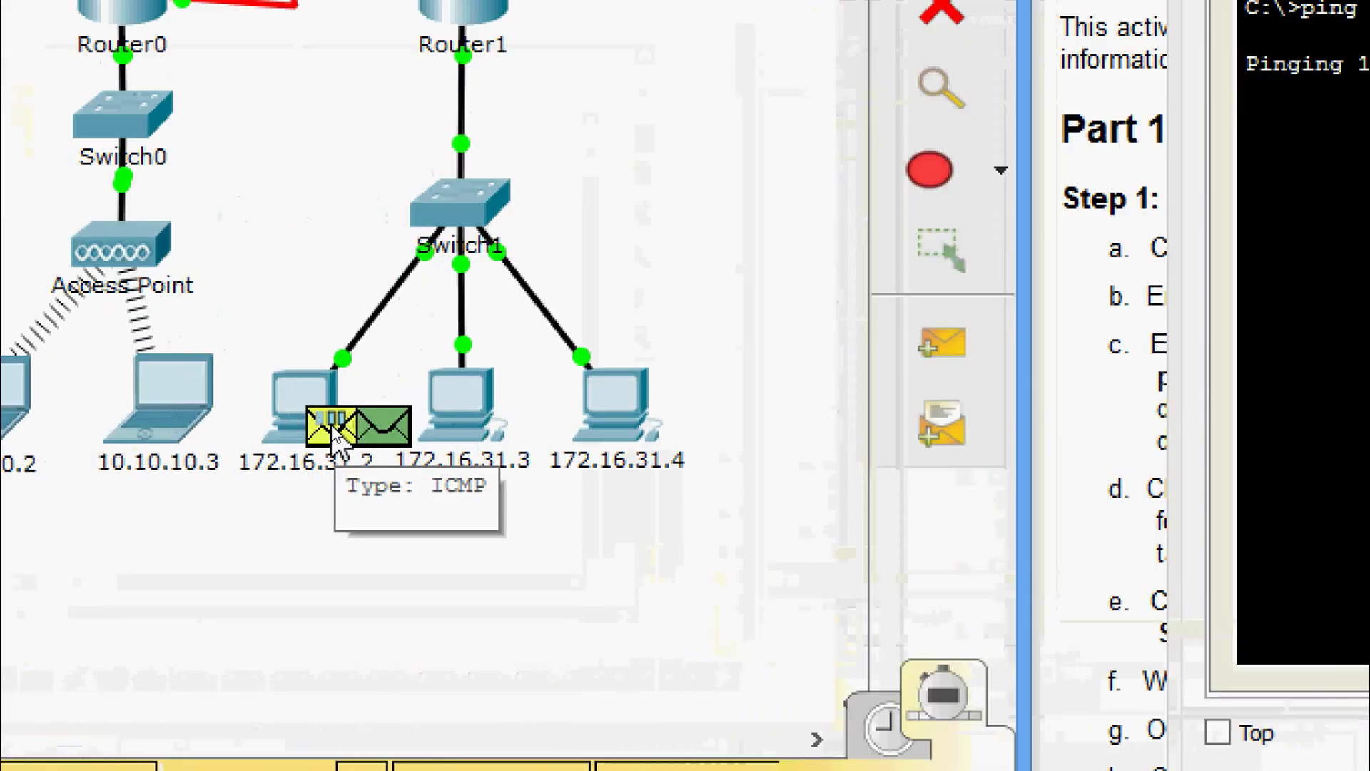
mouse_move(383, 432)
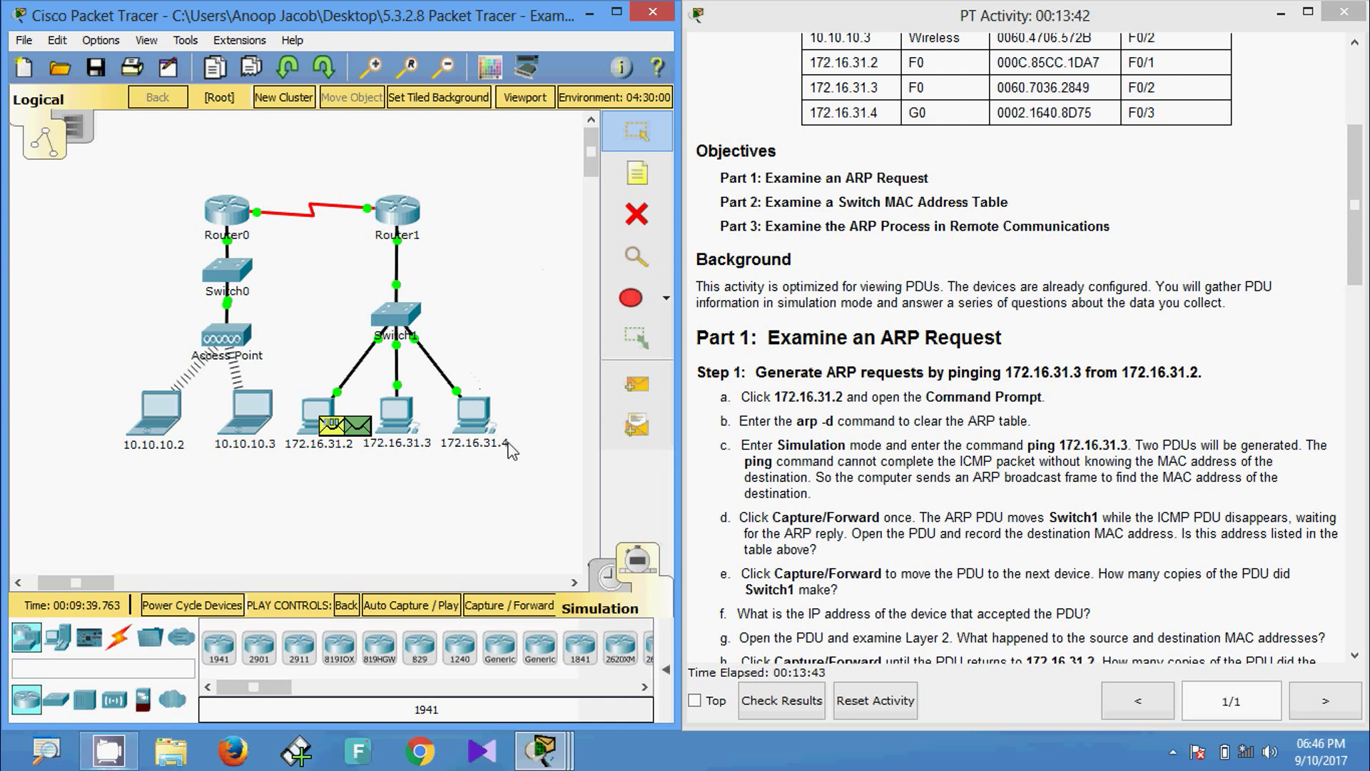
left_click(503, 608)
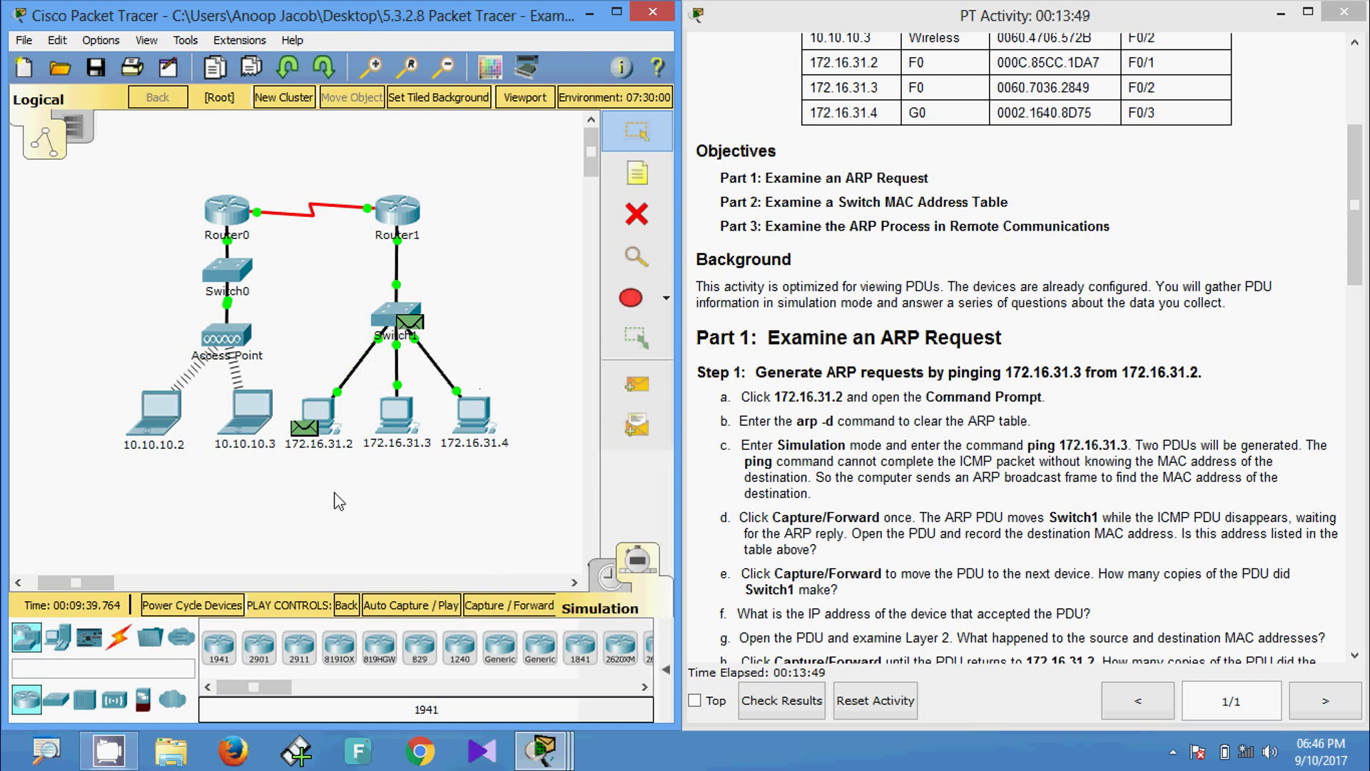
mouse_move(407, 335)
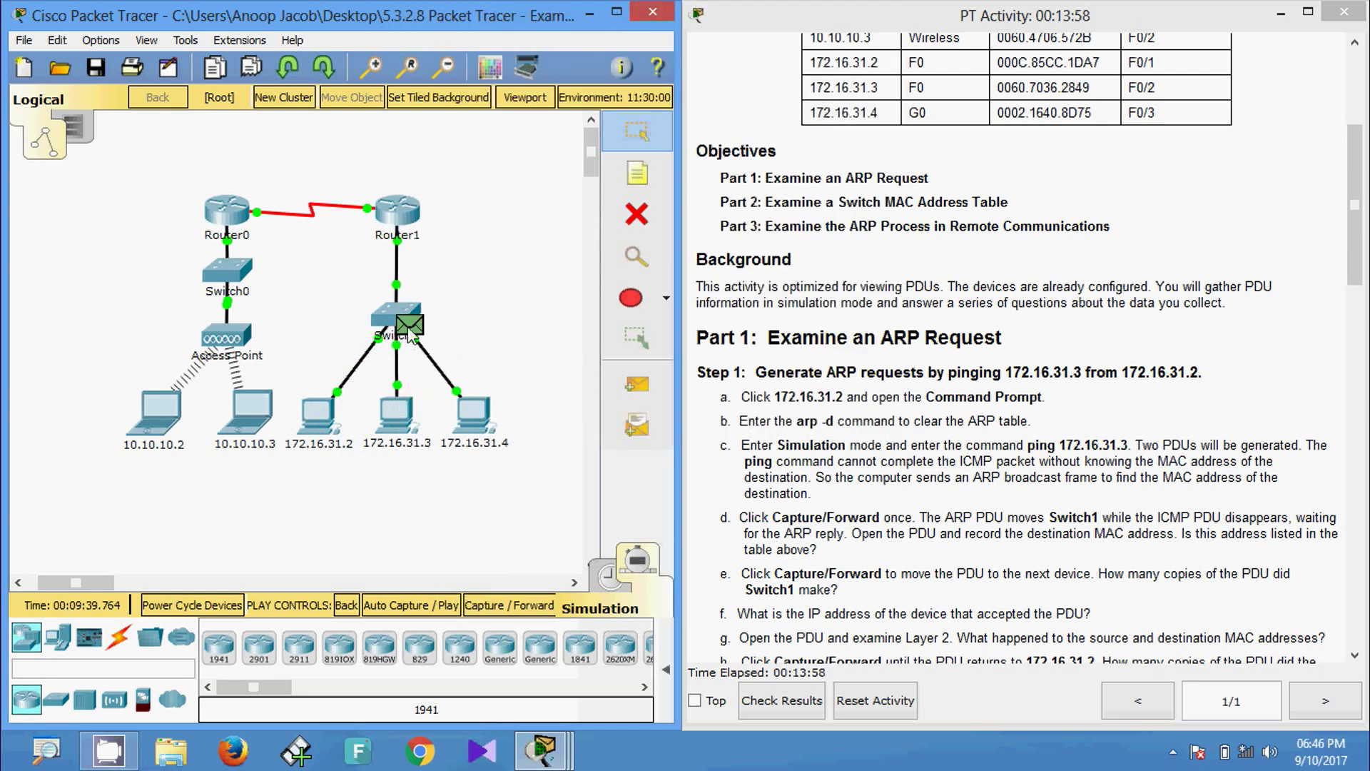
left_click(410, 329)
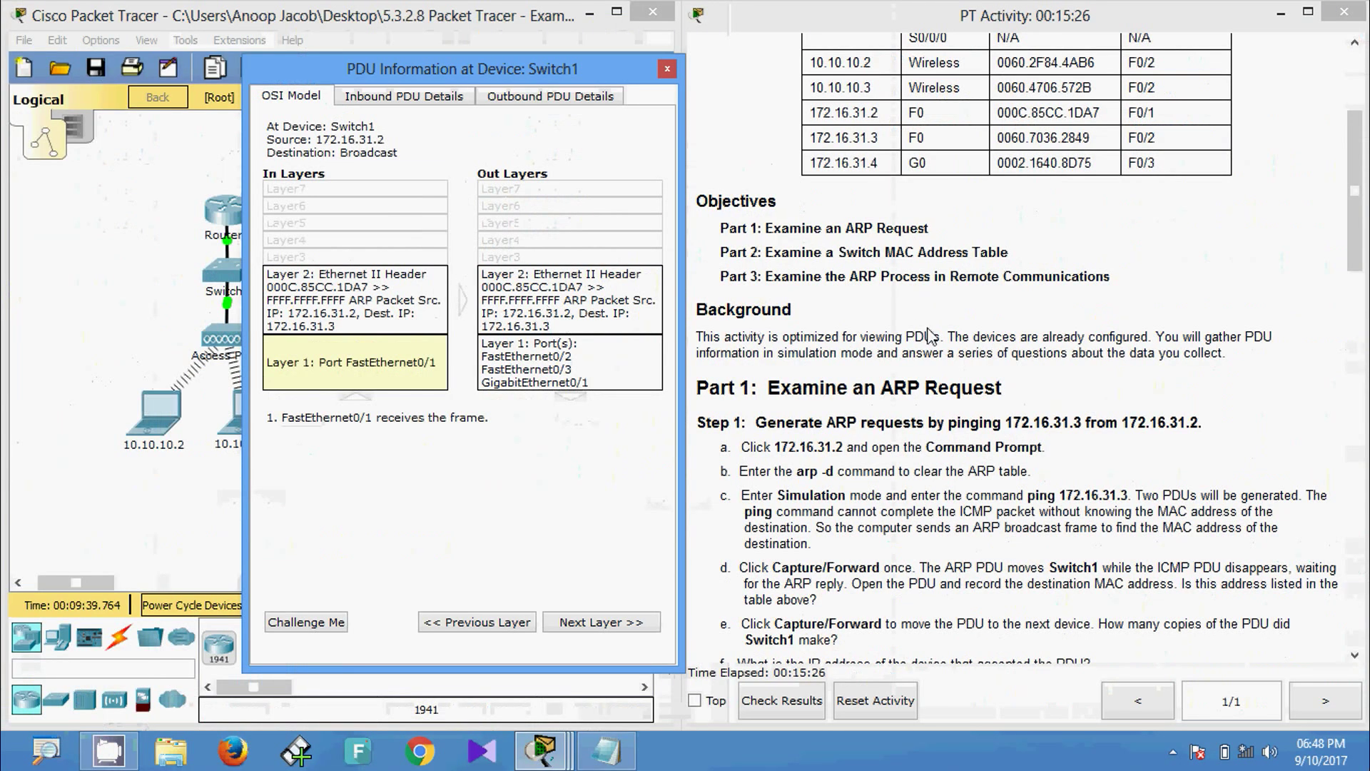
left_click_drag(1354, 261, 1354, 202)
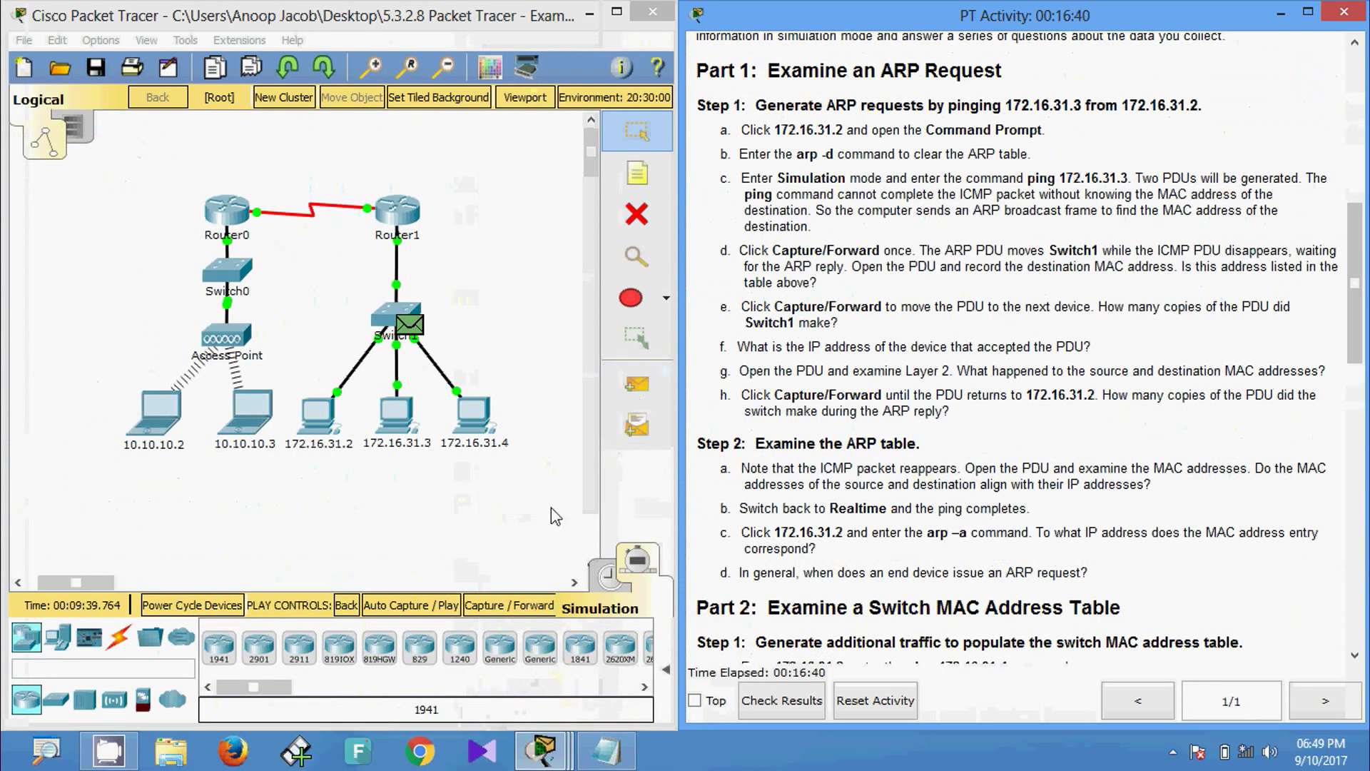
Forward the ARP PDU from Switch1 to the next devices and open the PDU accepted at 172.16.31.3 to examine Layer 2.
left_click(503, 606)
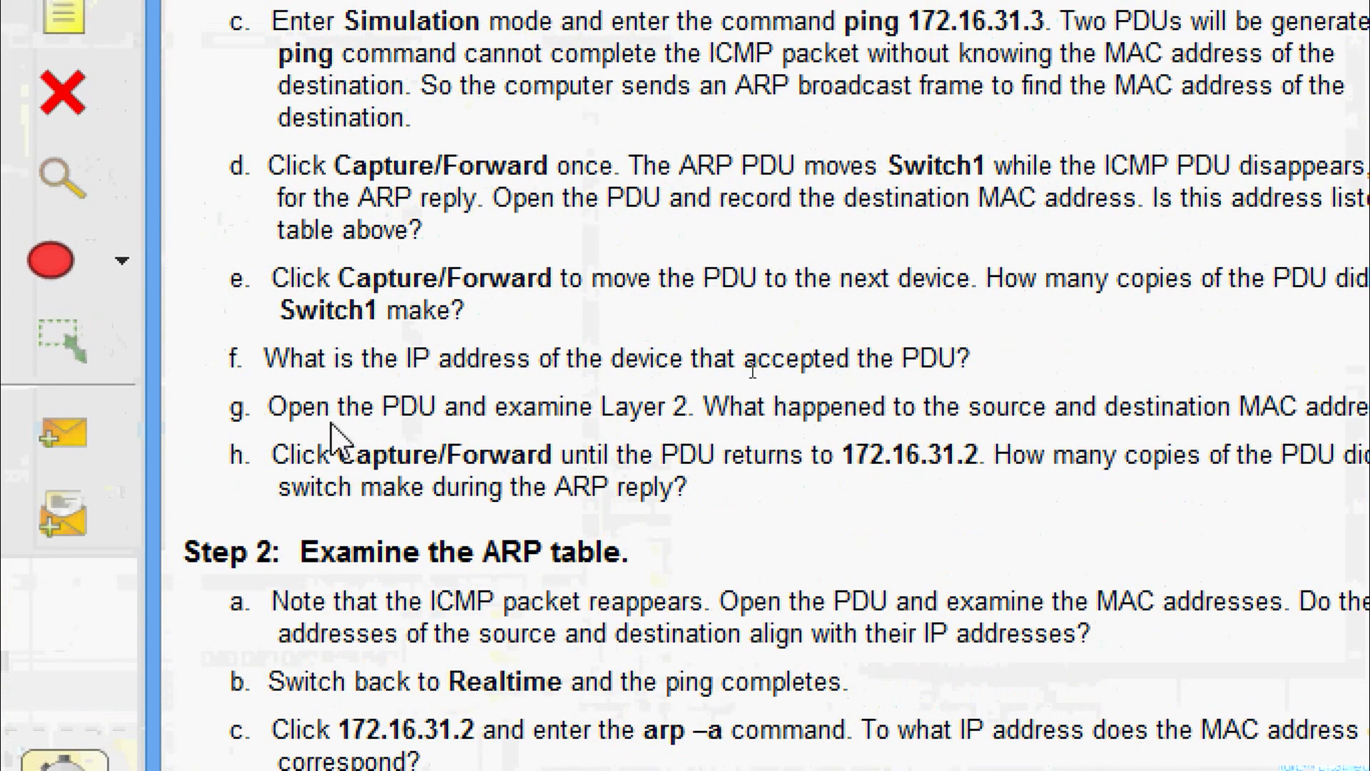
left_click_drag(737, 348, 749, 350)
left_click_drag(289, 363, 996, 371)
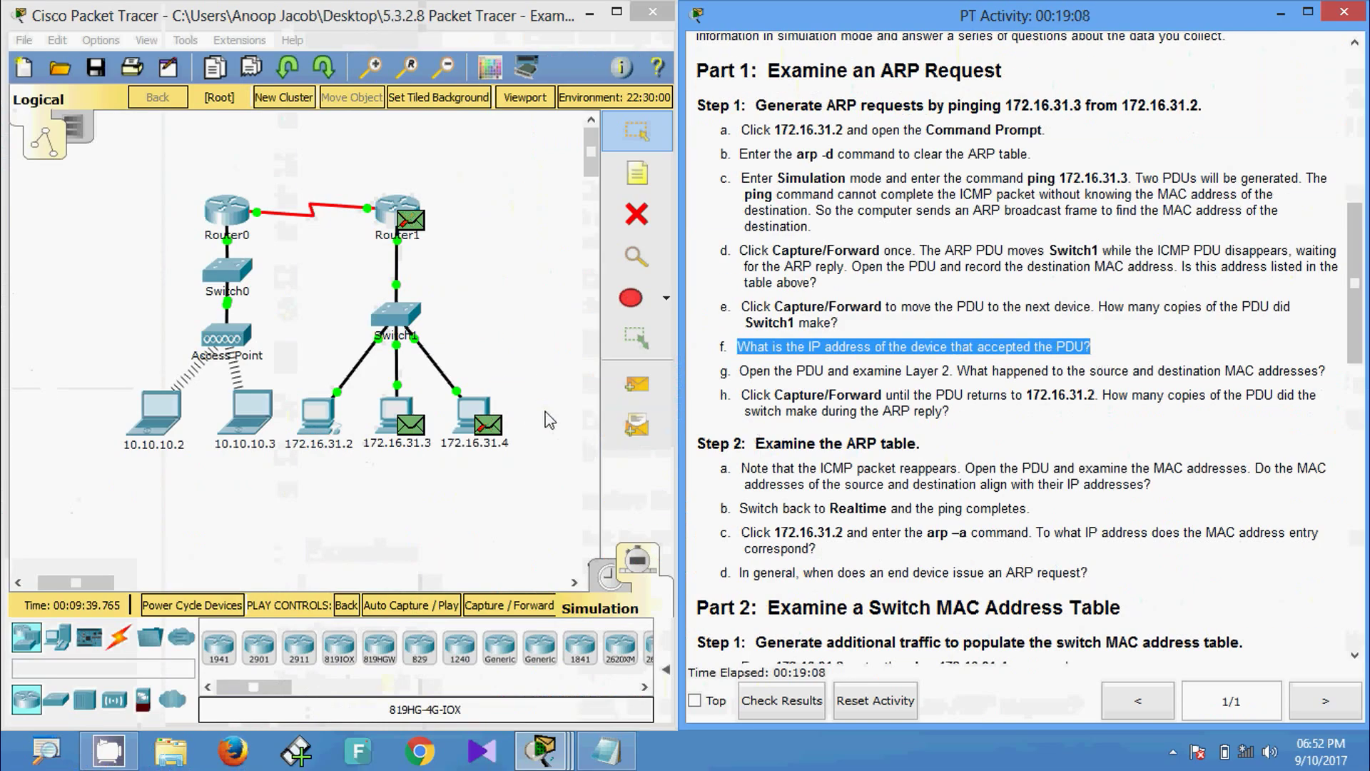
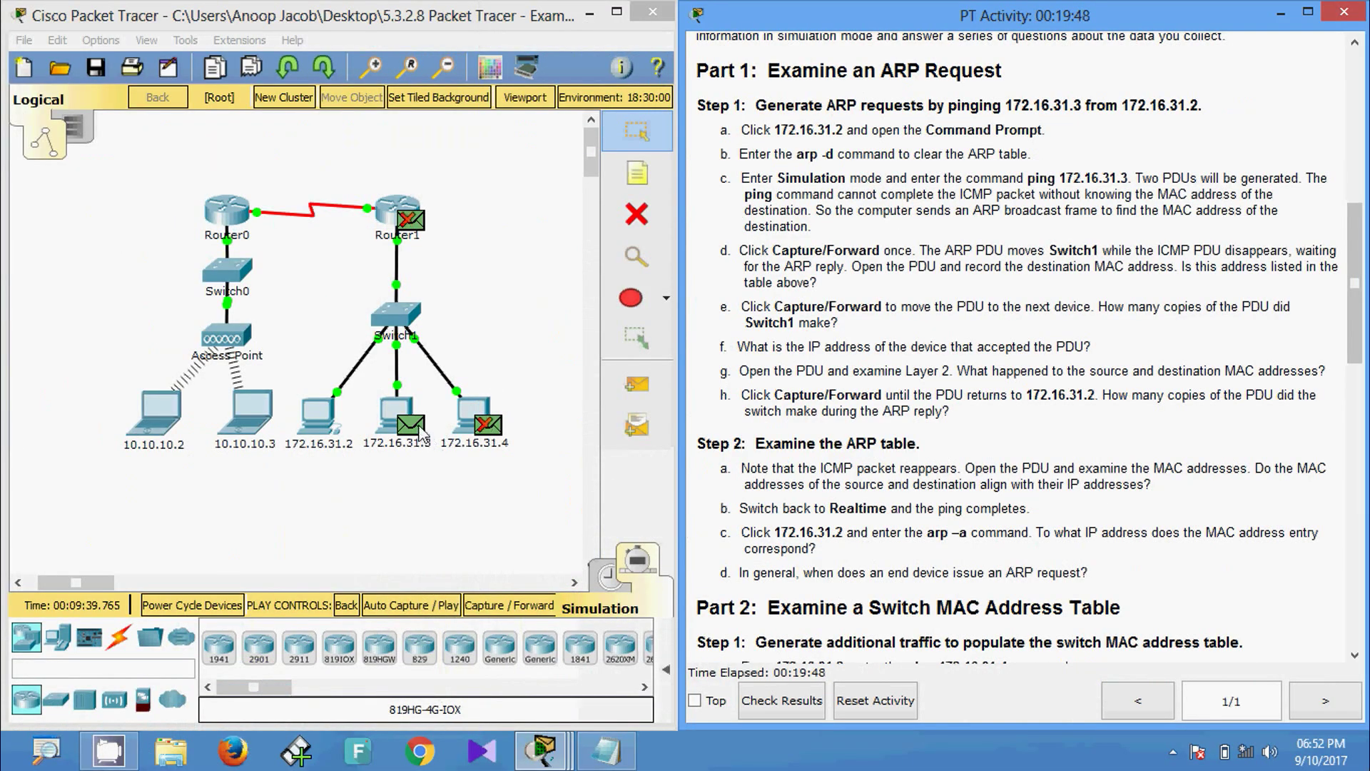
left_click(411, 425)
left_click_drag(683, 126, 813, 98)
Advance the simulation until the ARP reply returns to 172.16.31.2, and open the reappeared ICMP PDU there.
left_click(524, 608)
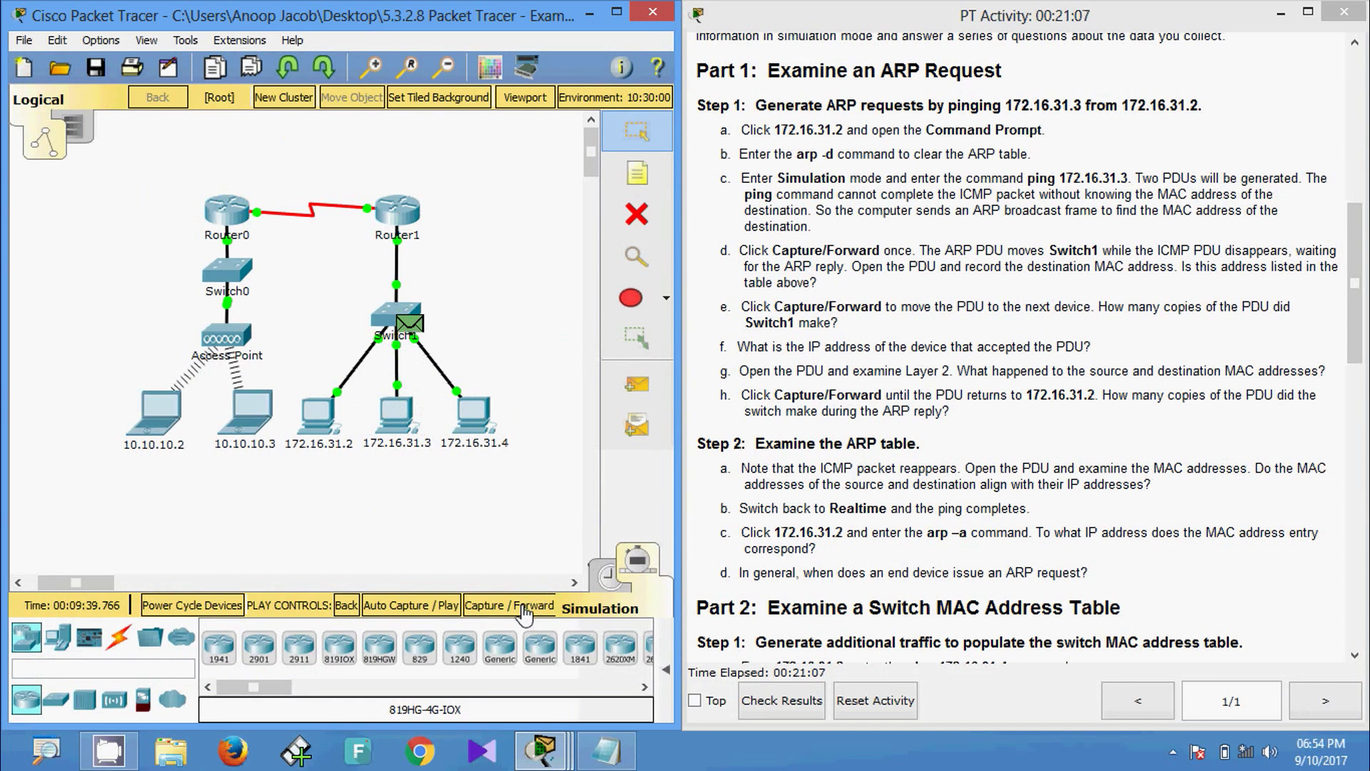
left_click(525, 607)
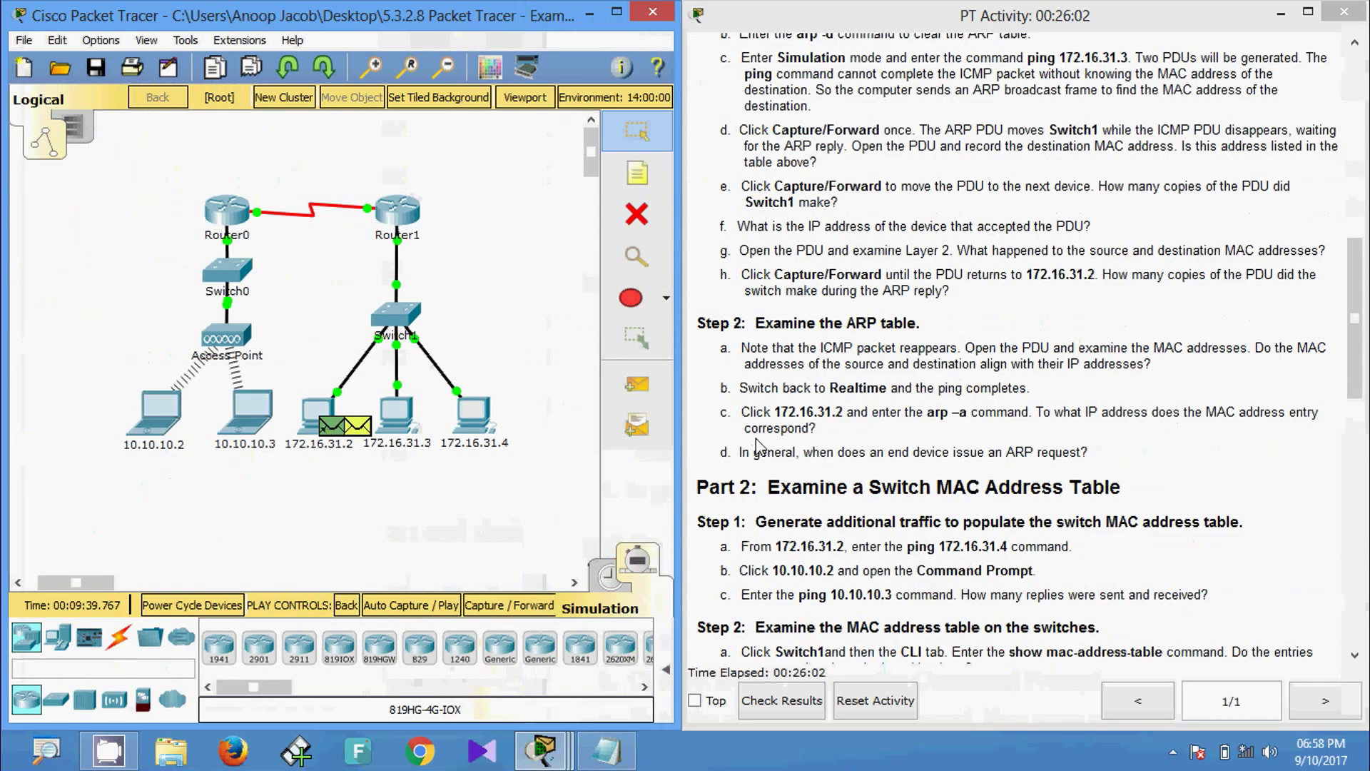
left_click(362, 431)
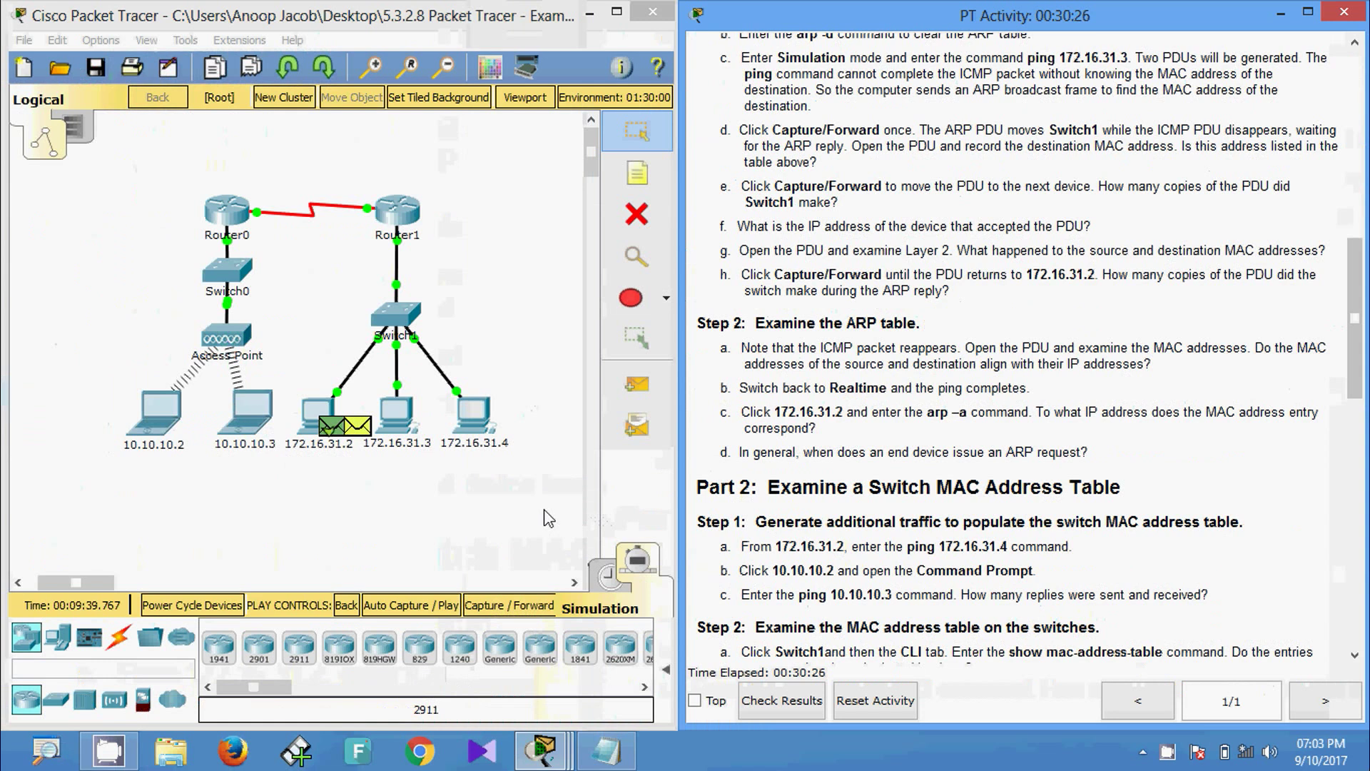
Switch back to Realtime mode and bring up the 172.16.31.2 Command Prompt to view the ping replies.
left_click(608, 575)
mouse_move(559, 751)
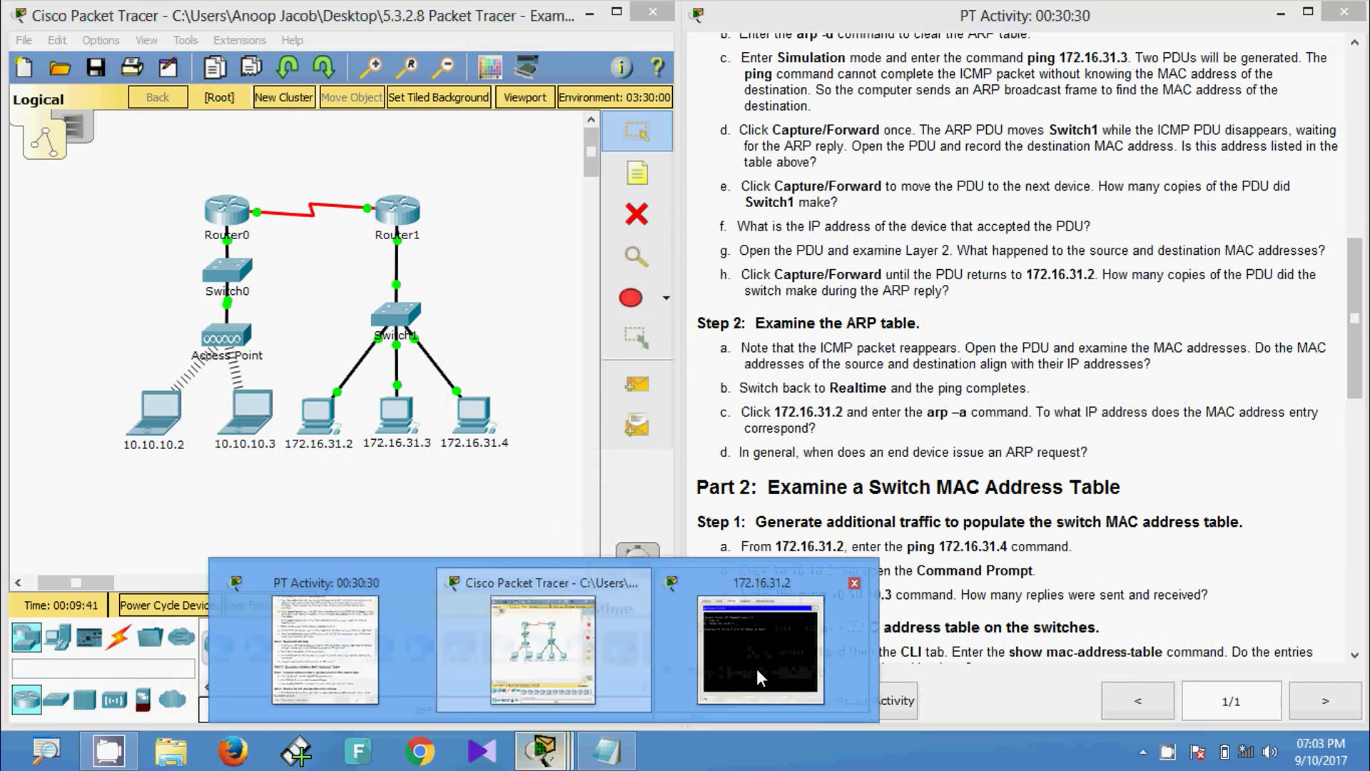
left_click(771, 646)
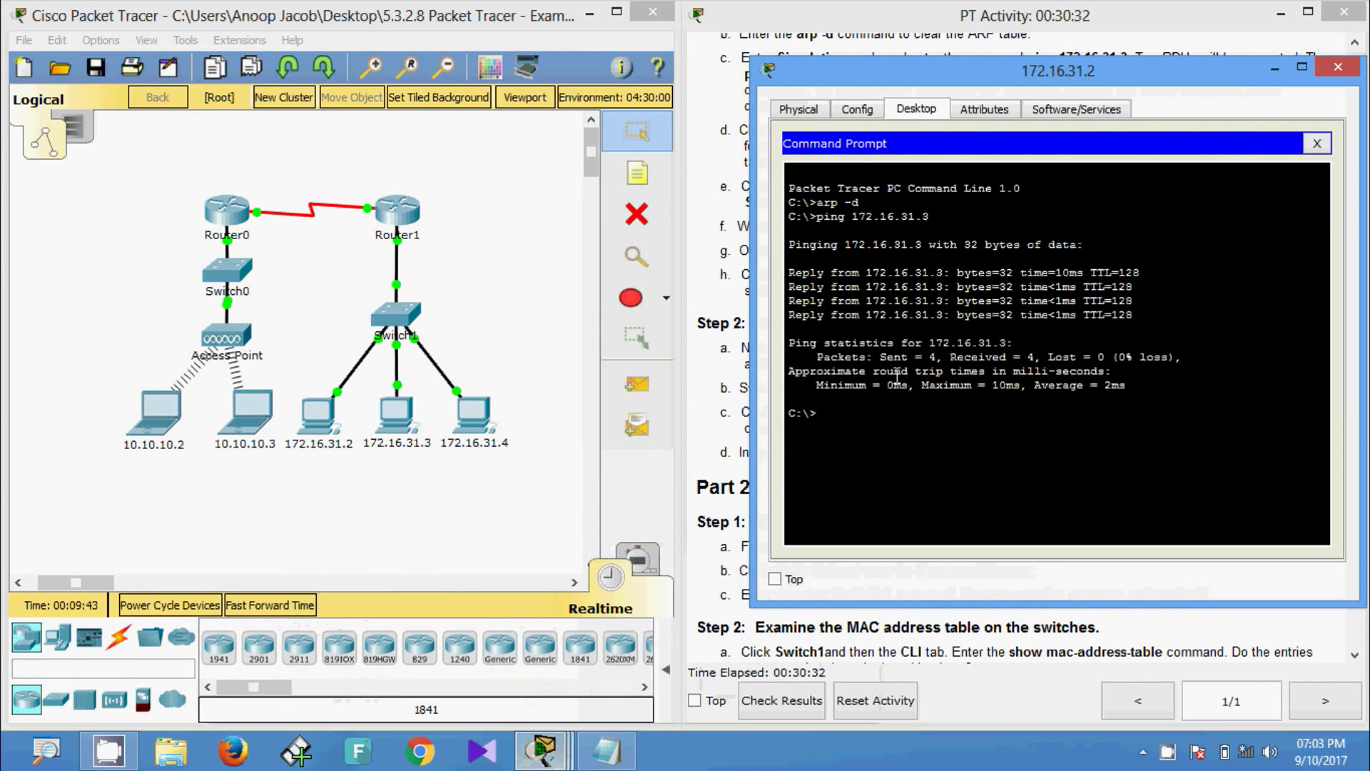
Display the ARP table of 172.16.31.2 with the ARP -a command and highlight the entry's Internet address.
left_click(296, 584)
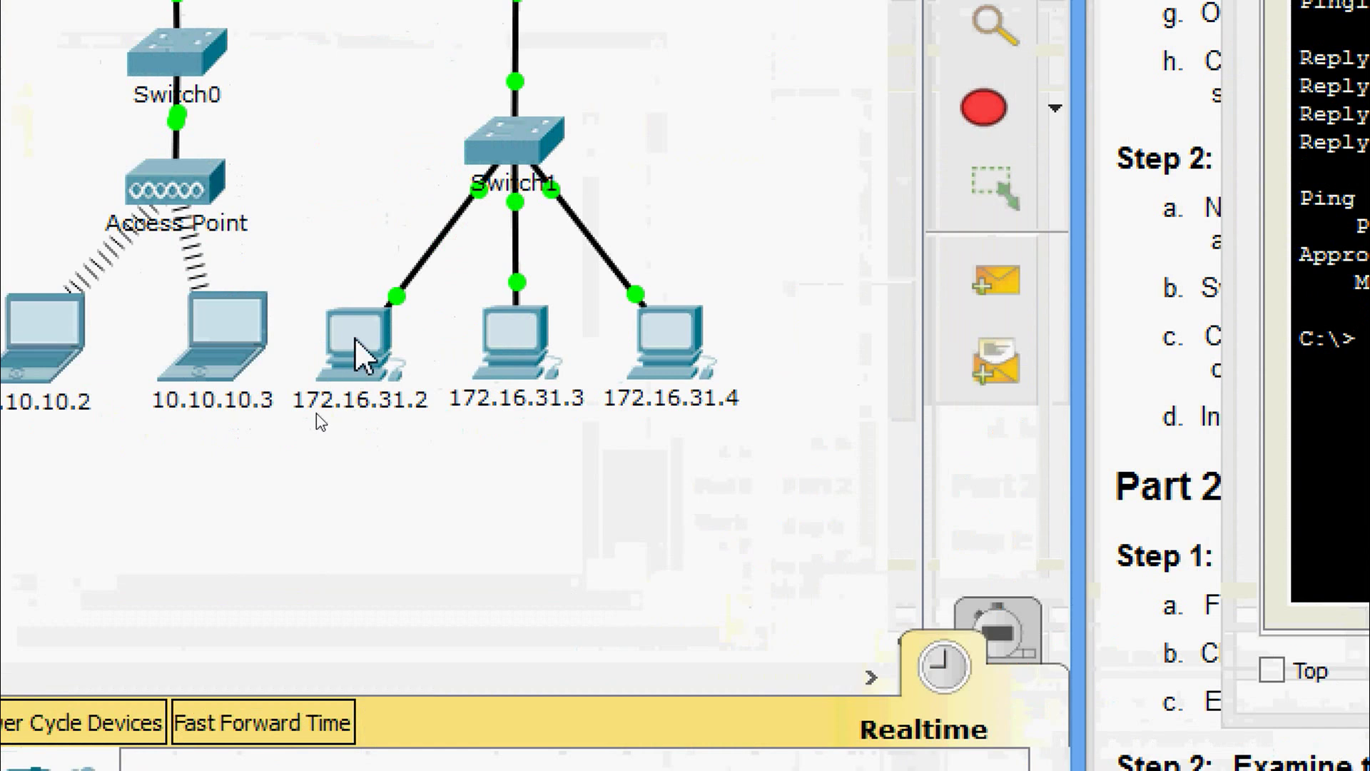
left_click(354, 337)
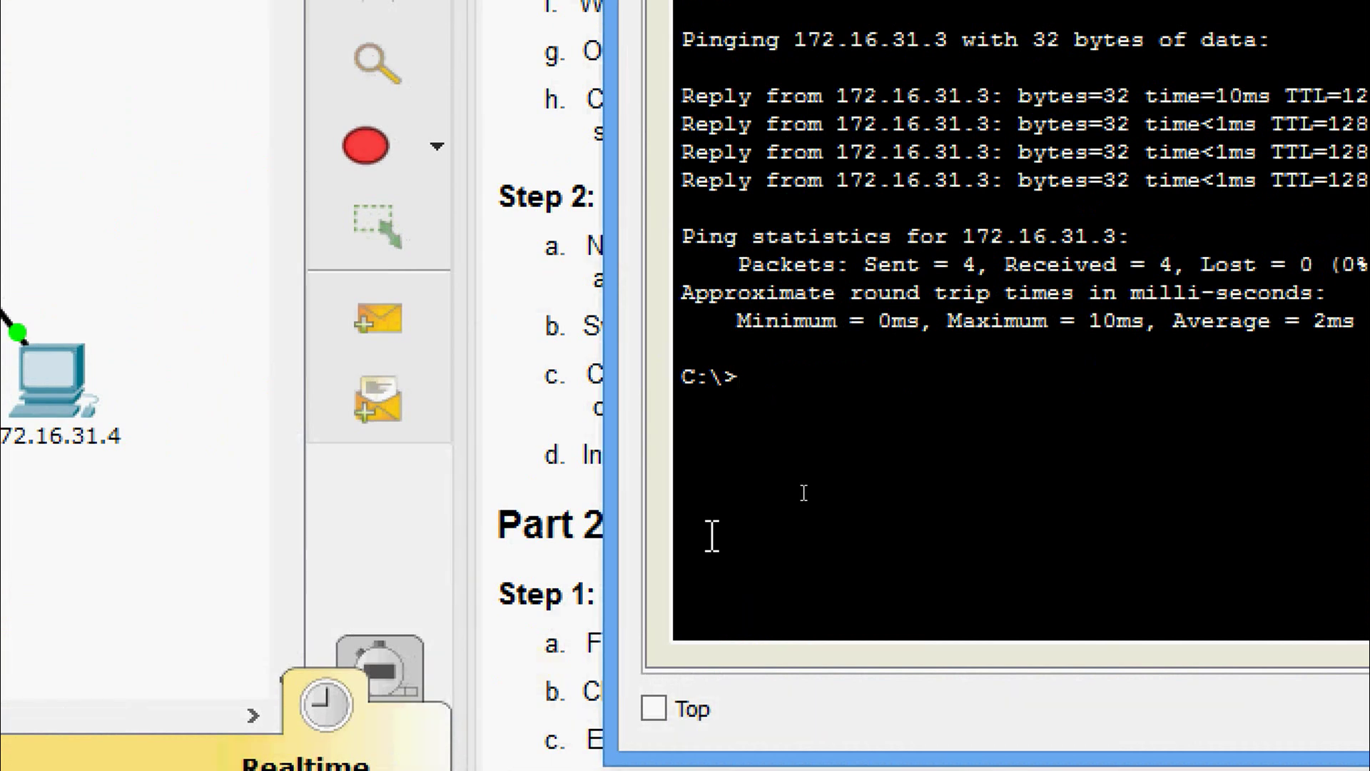
type("ARP -a")
key("Return")
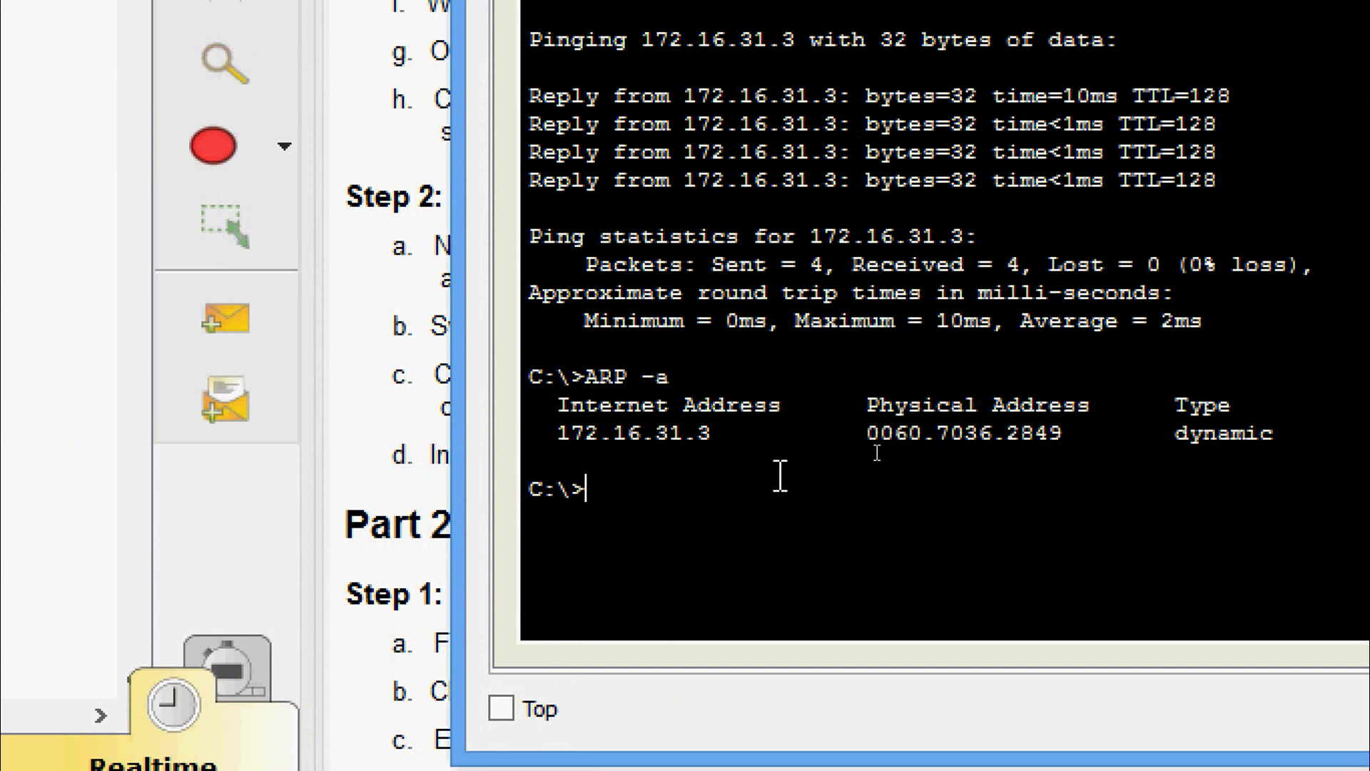
left_click_drag(544, 431, 718, 447)
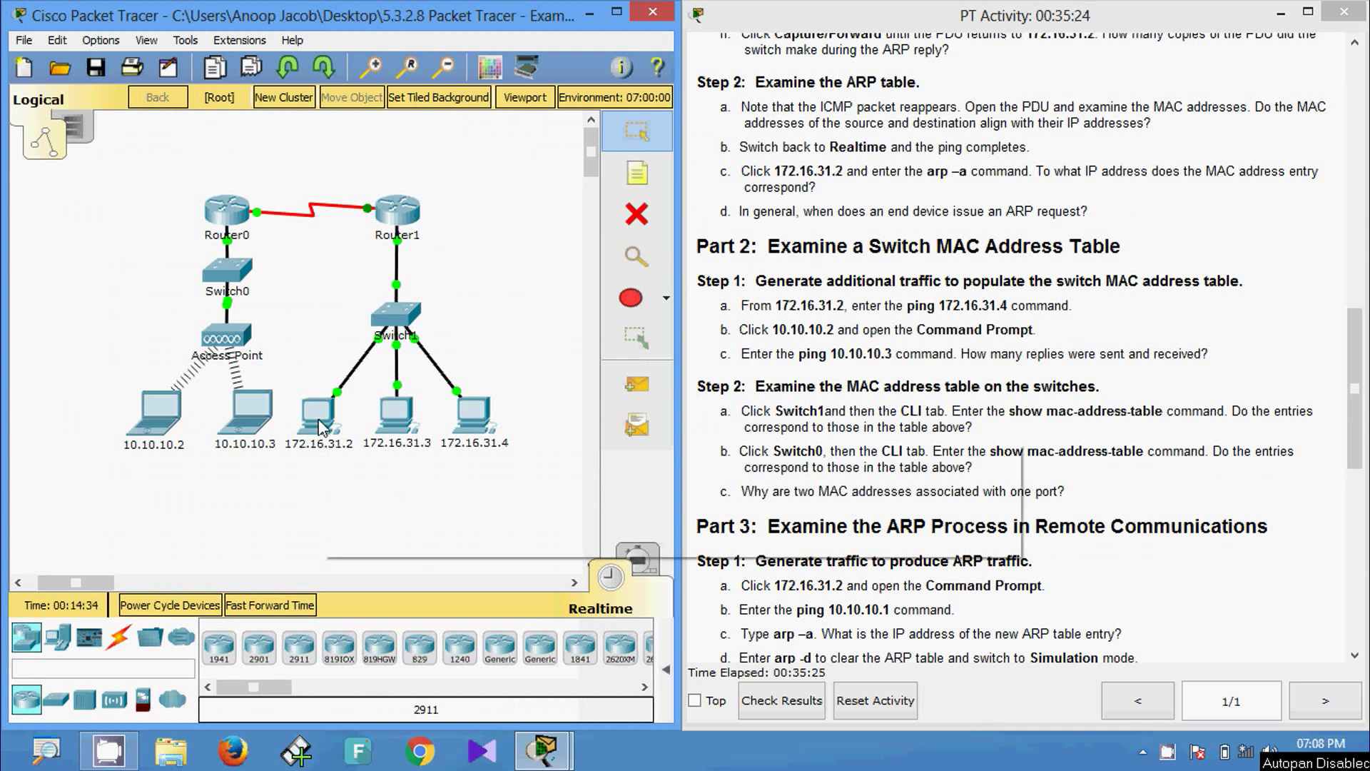
Ping 172.16.31.4 from the Command Prompt of 172.16.31.2 to generate additional traffic.
mouse_move(317, 420)
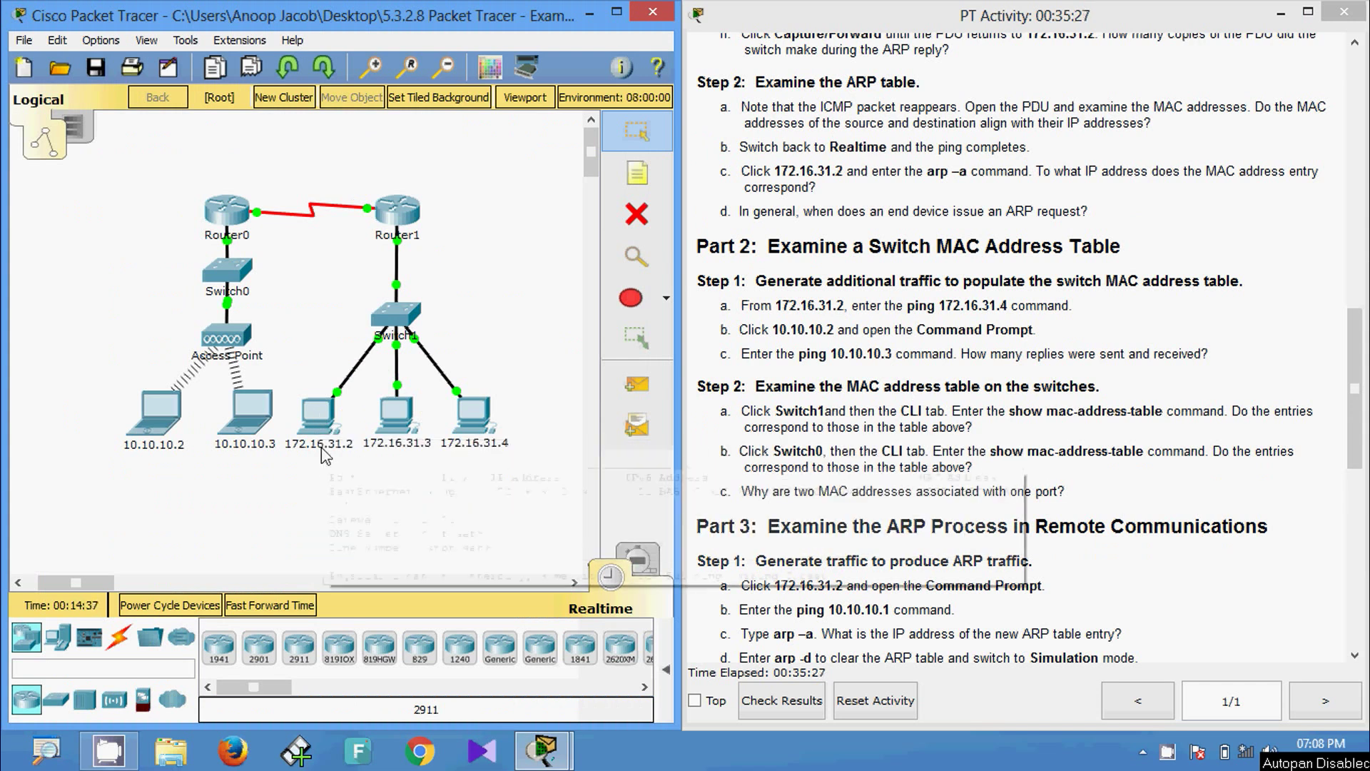
mouse_move(325, 455)
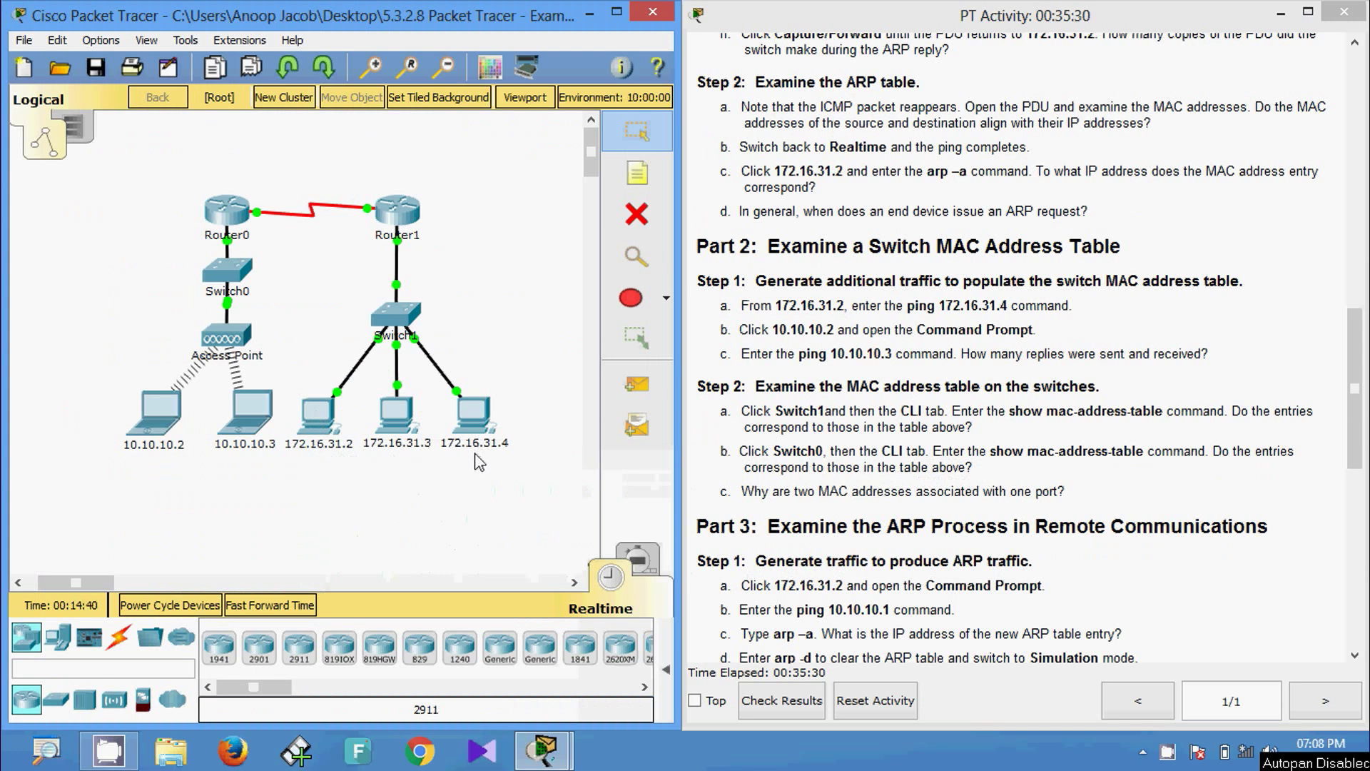
mouse_move(477, 462)
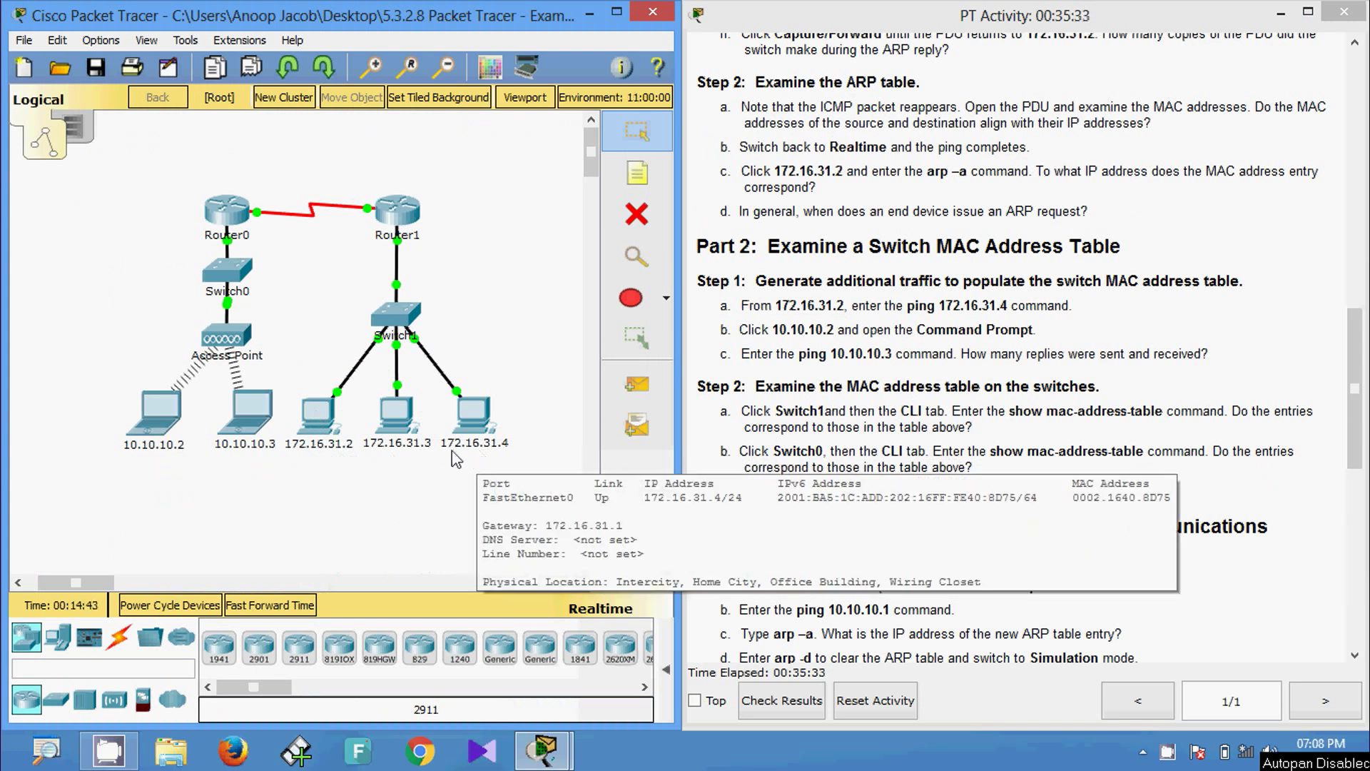
left_click(319, 414)
left_click(835, 284)
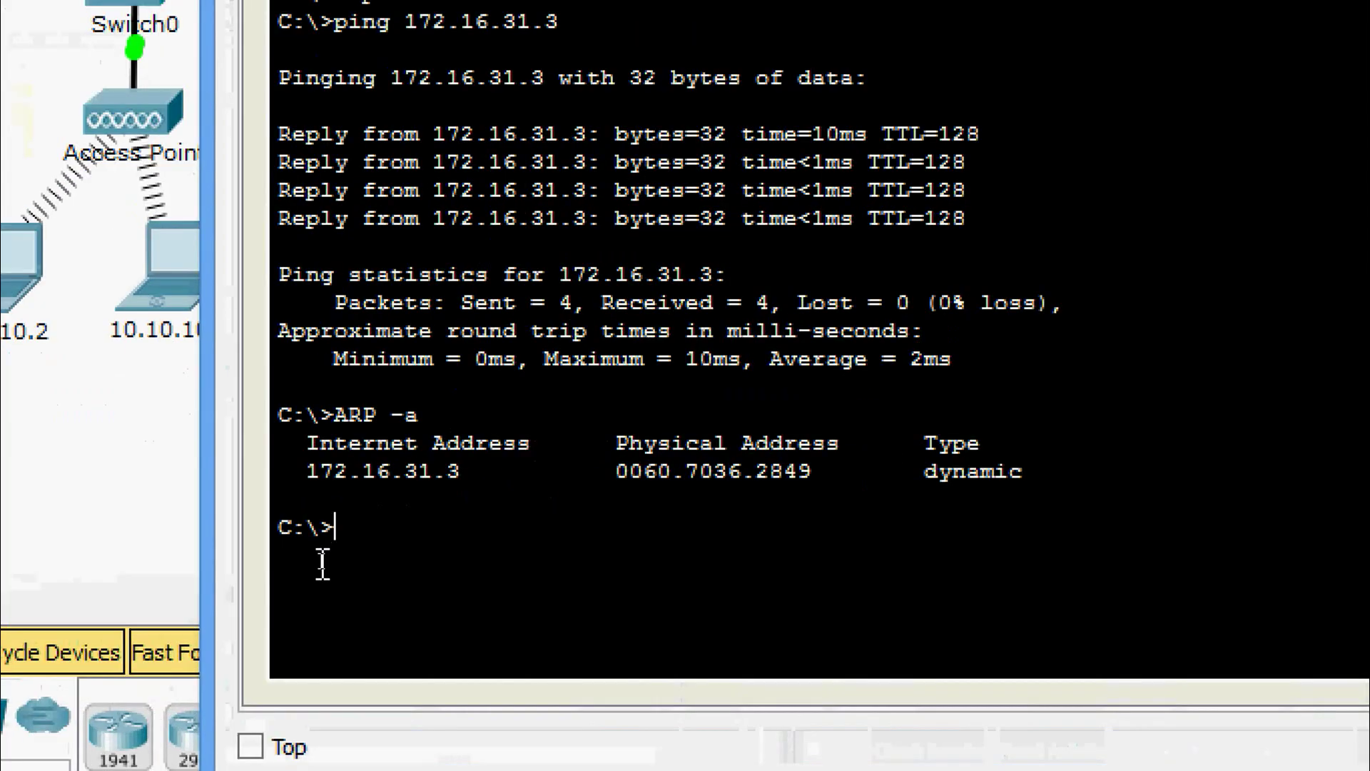
type("ping")
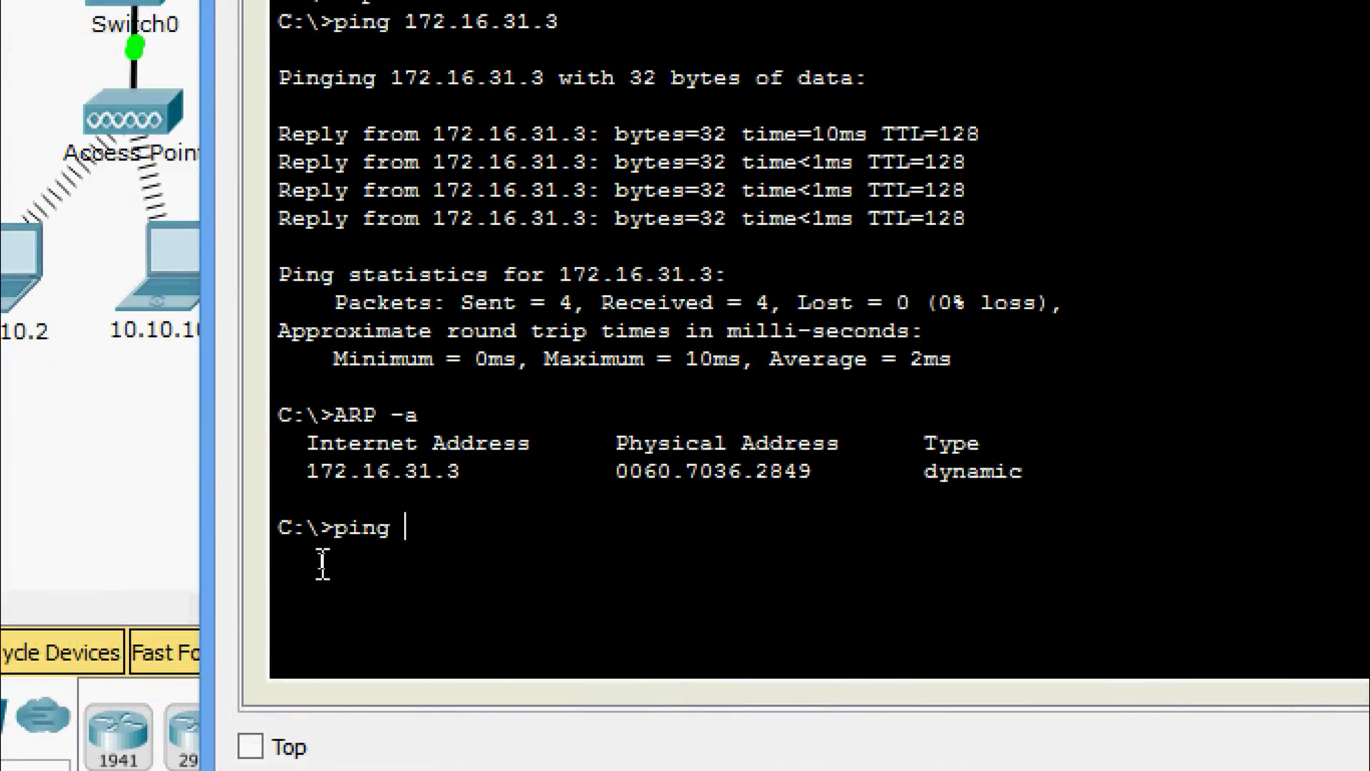
type(" 172.16.43")
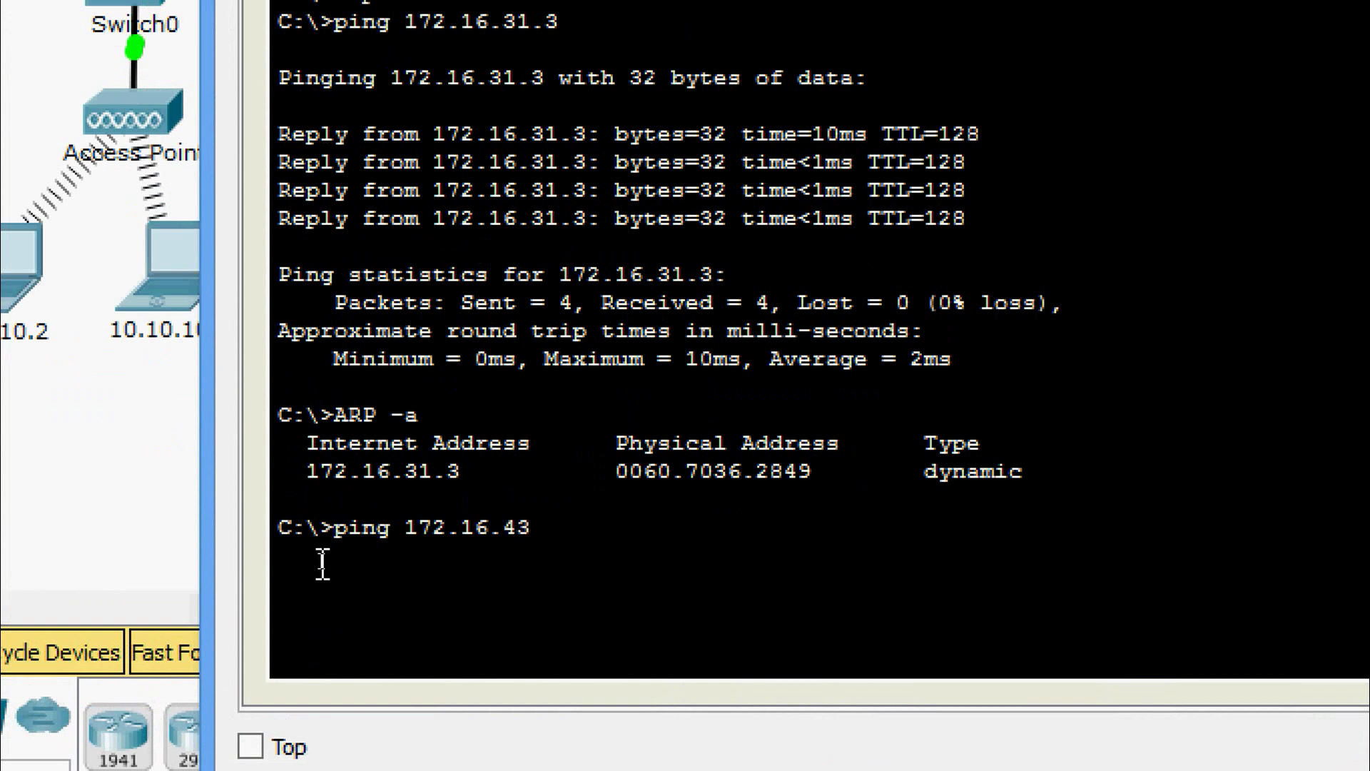
type("1")
key("BackSpace")
key("BackSpace")
key("BackSpace")
type("31.4")
key("Return")
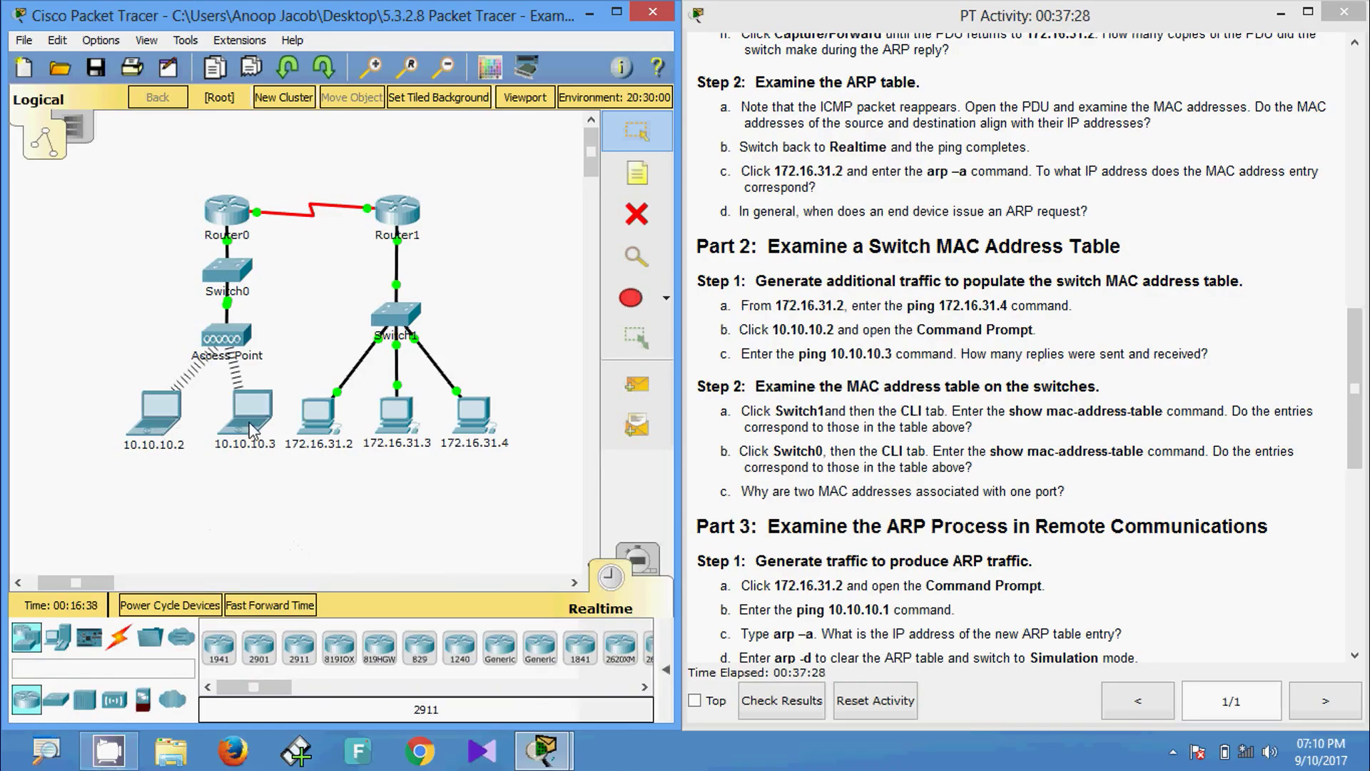
Ping 10.10.10.3 from the Command Prompt of 10.10.10.2 and highlight the sent and received packet counts.
left_click(155, 420)
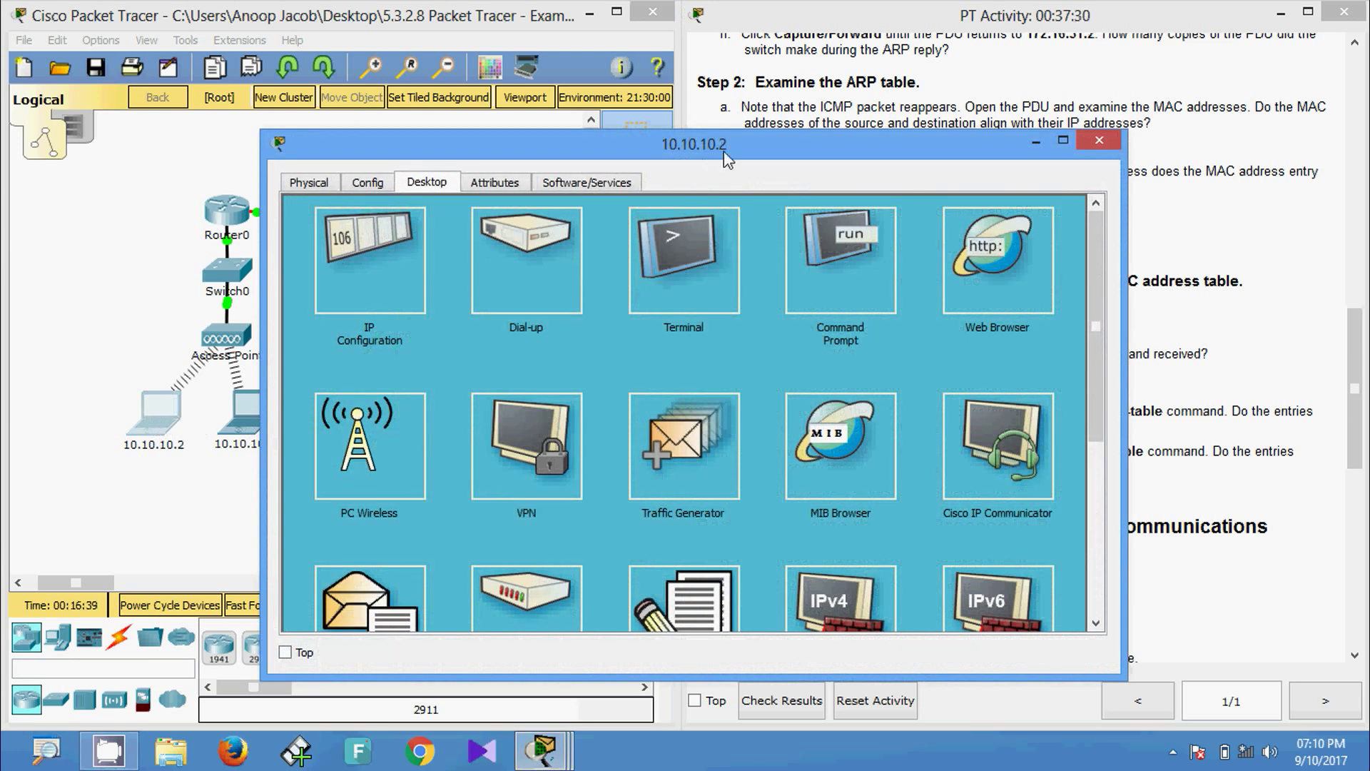
left_click_drag(830, 152, 976, 135)
left_click(989, 251)
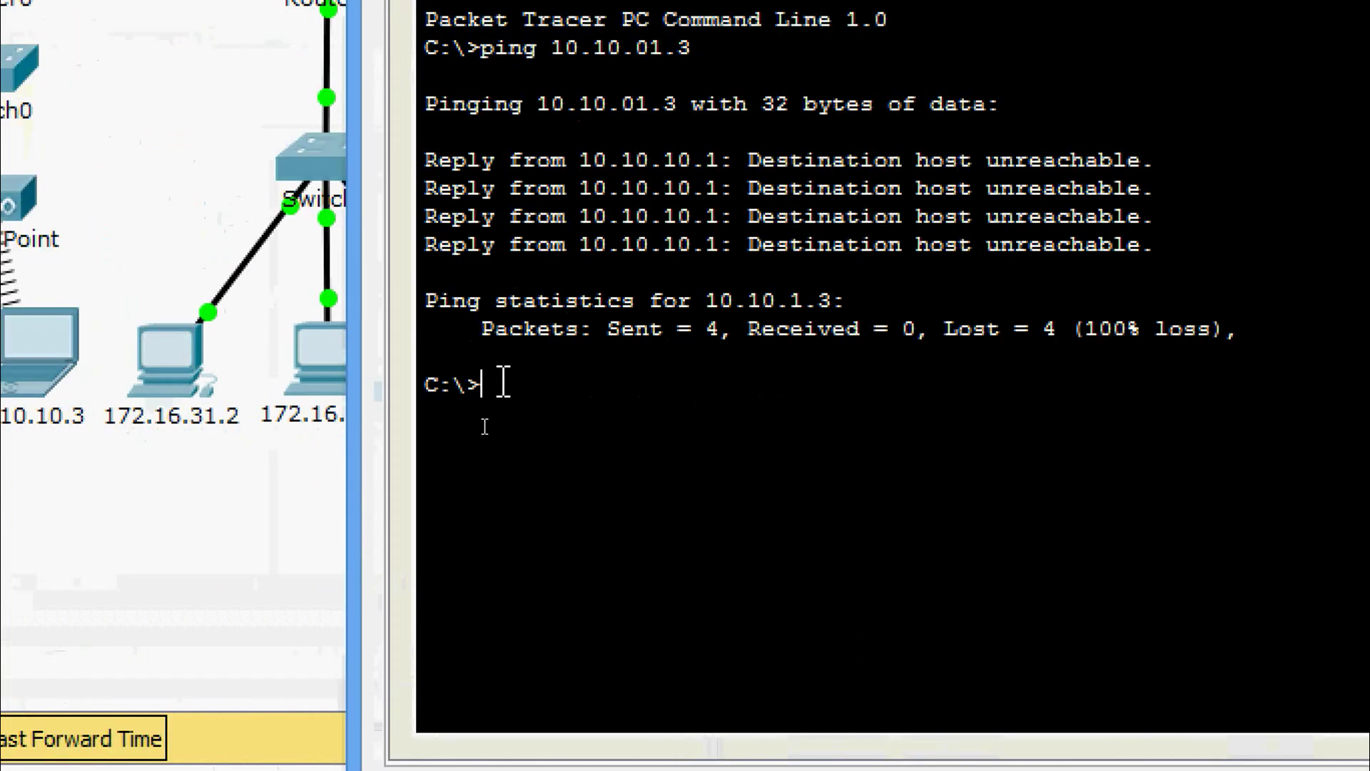
type("ping 10.10.10.")
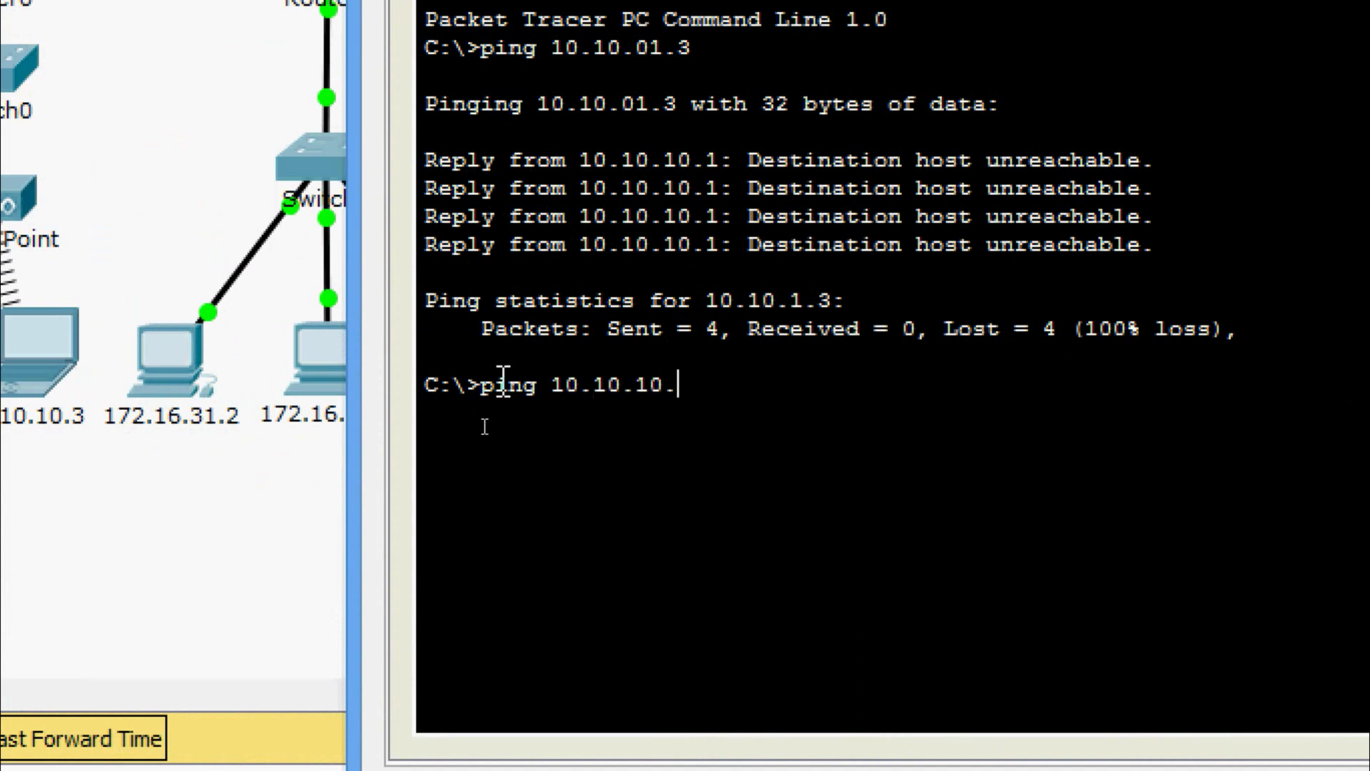
type("3")
key("Return")
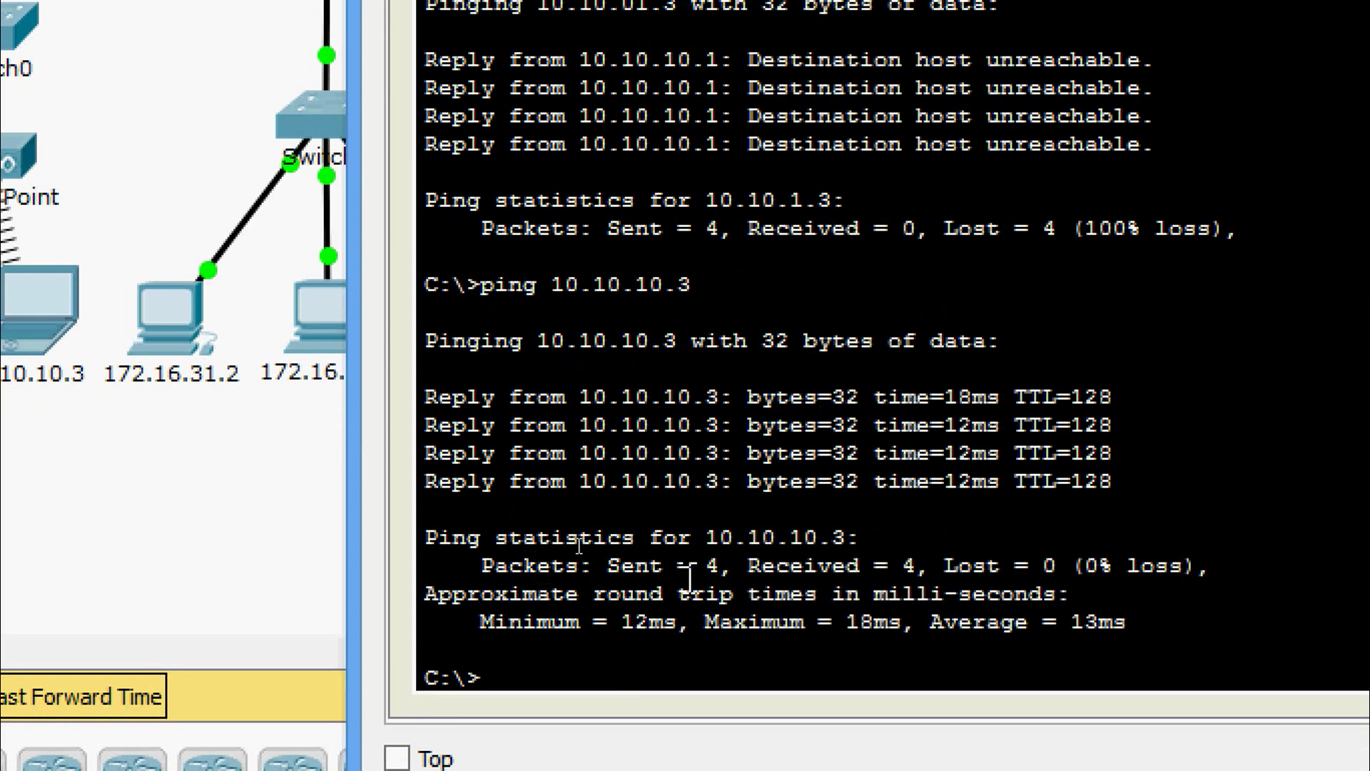
left_click_drag(595, 566, 937, 571)
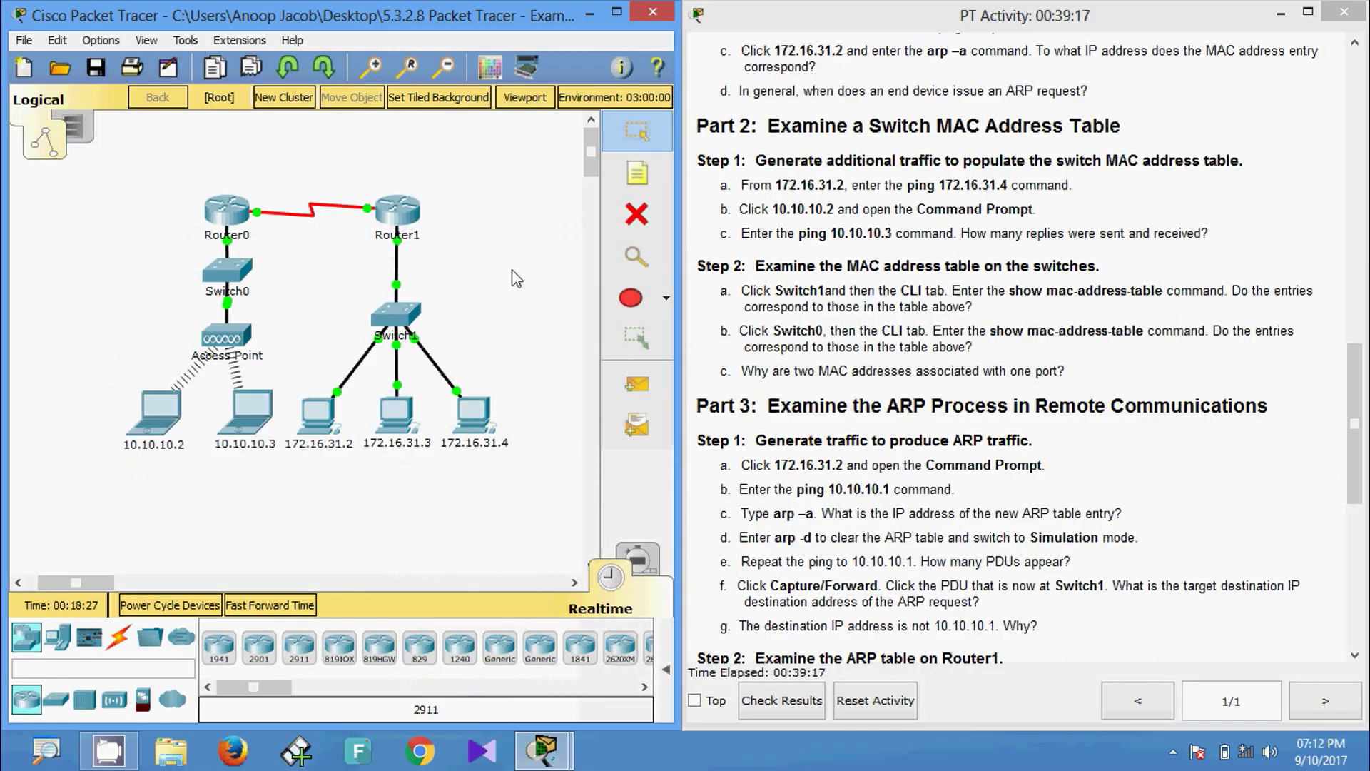
Open the command line of Switch1 and enter privileged EXEC mode with enable.
left_click(398, 316)
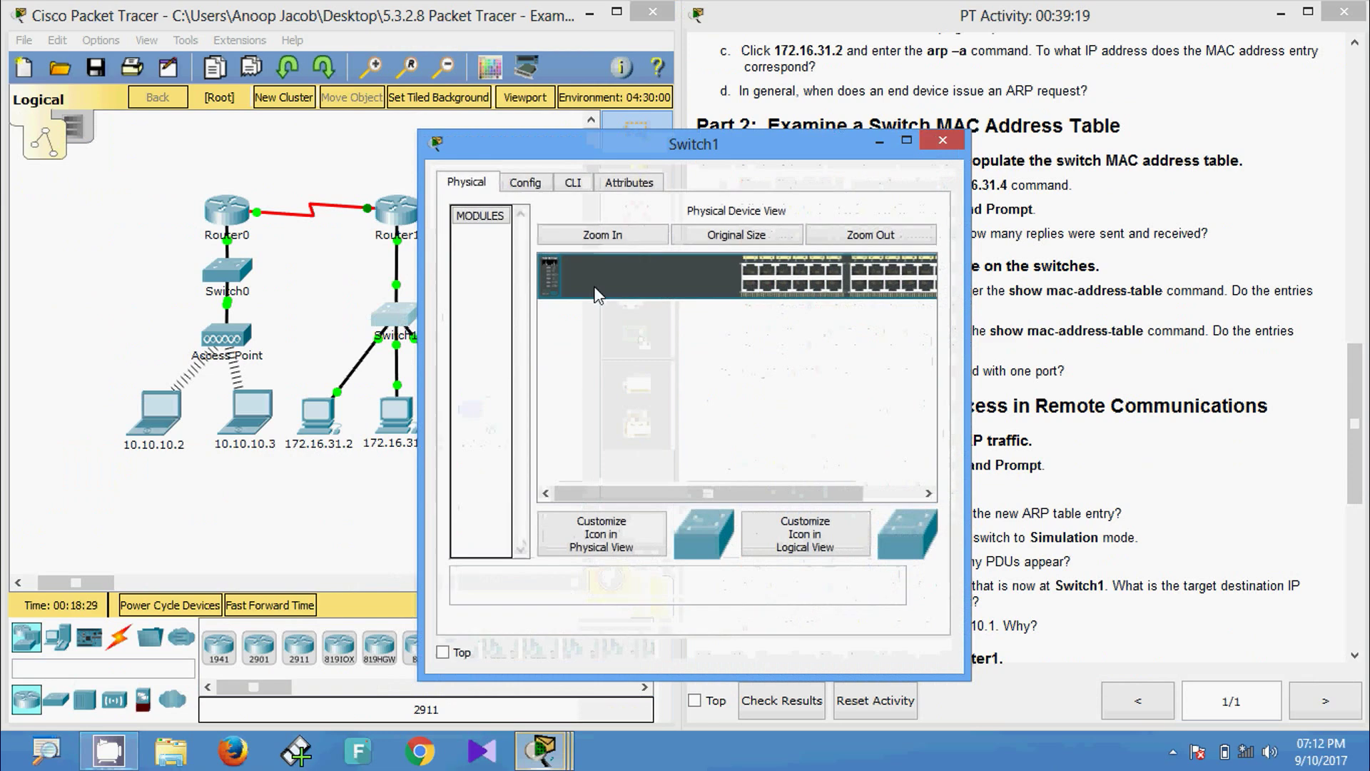
left_click(575, 184)
left_click_drag(606, 159, 544, 118)
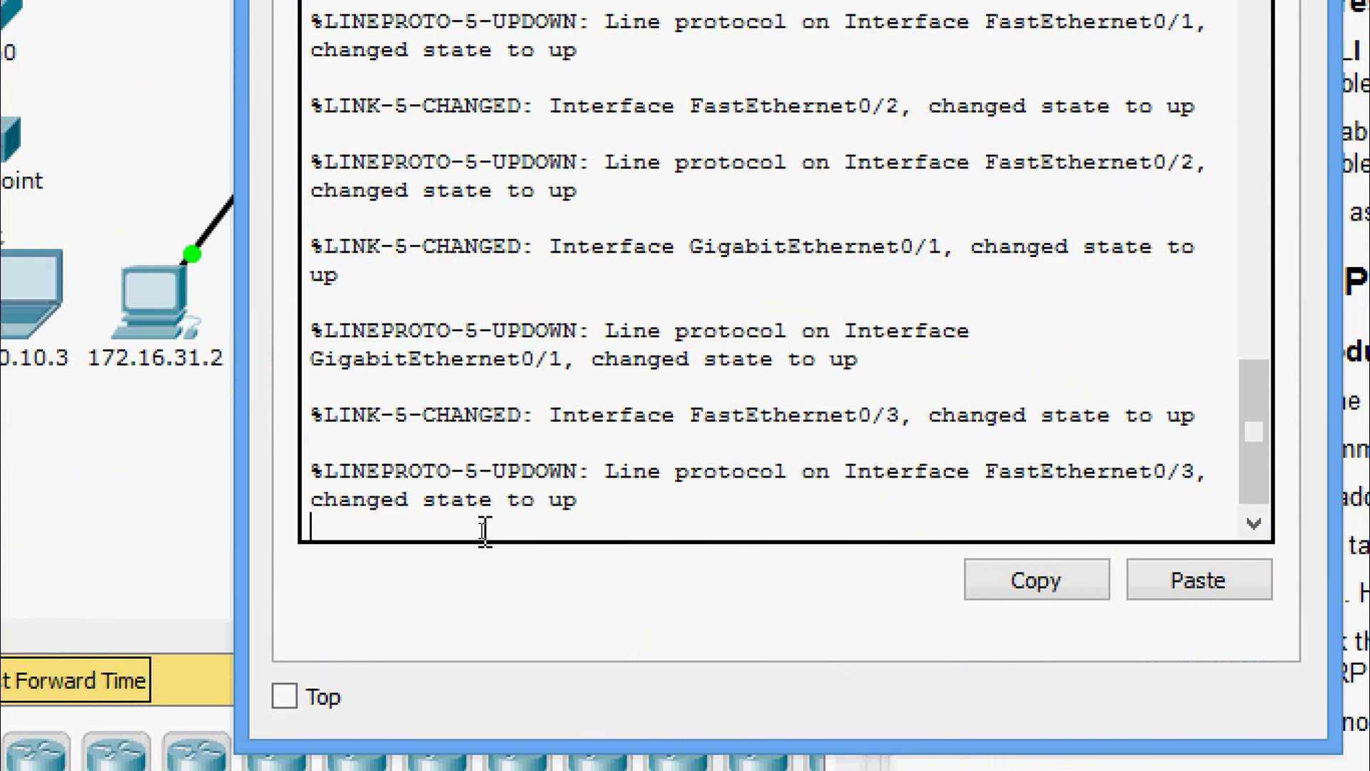
key("Return")
key("Return")
key("Return")
key("Return")
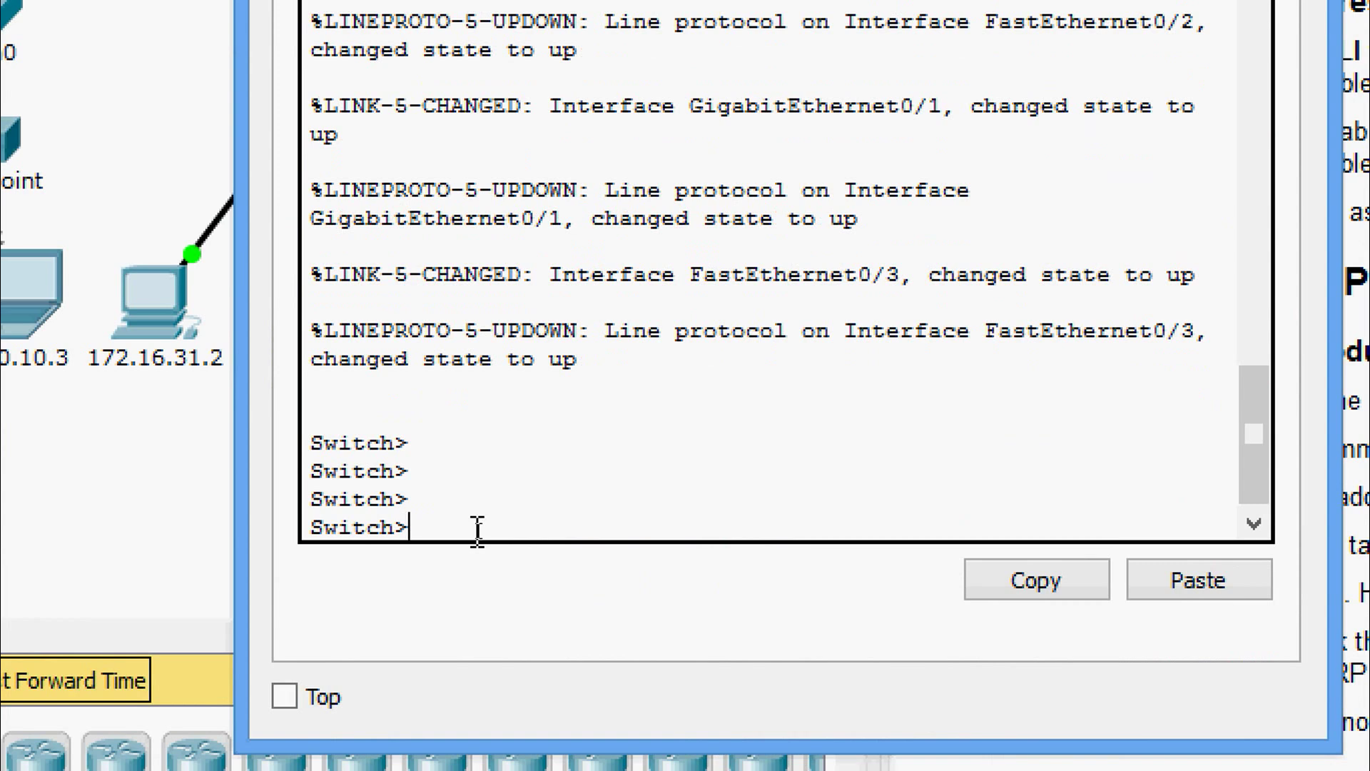
type("ena")
key("Tab")
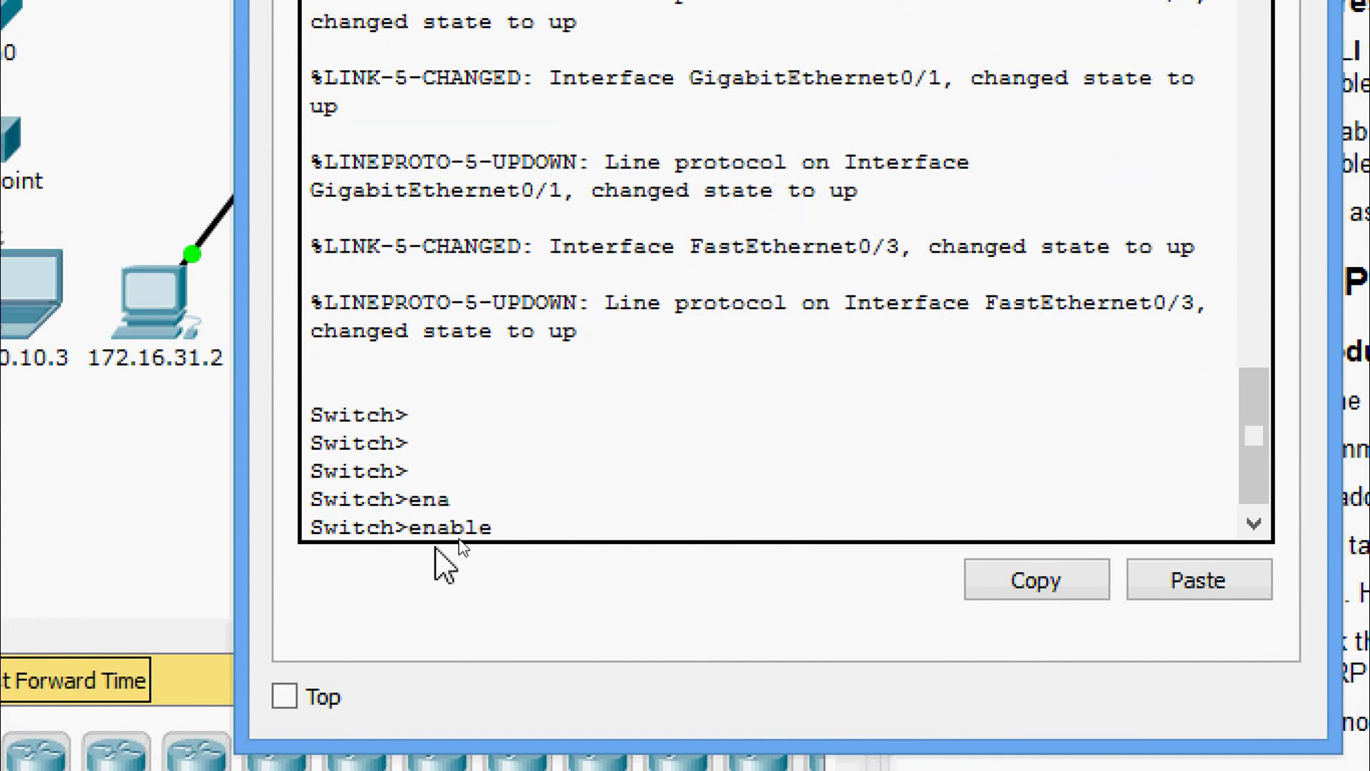
key("Return")
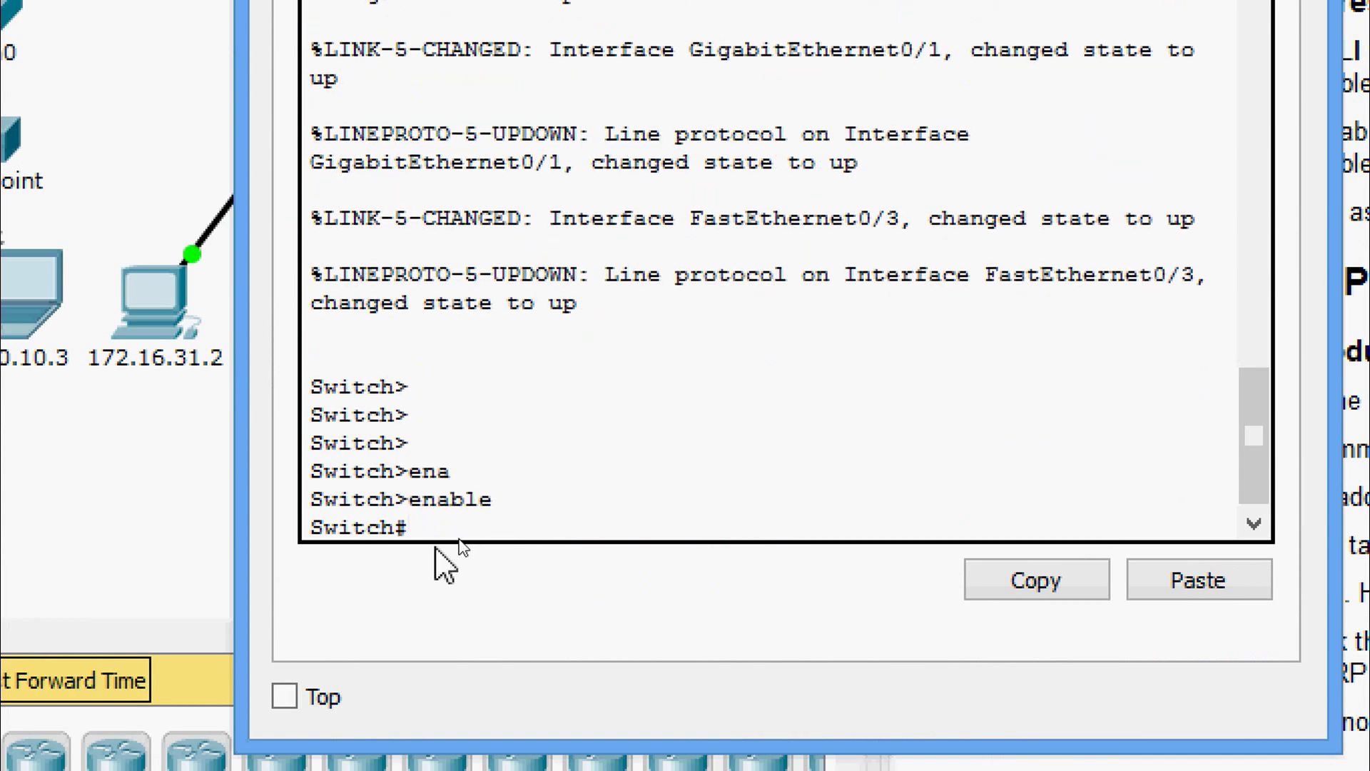
Display the MAC address table of Switch1 with the show mac-address-table command.
type("sh")
key("Tab")
type("ma")
key("Tab")
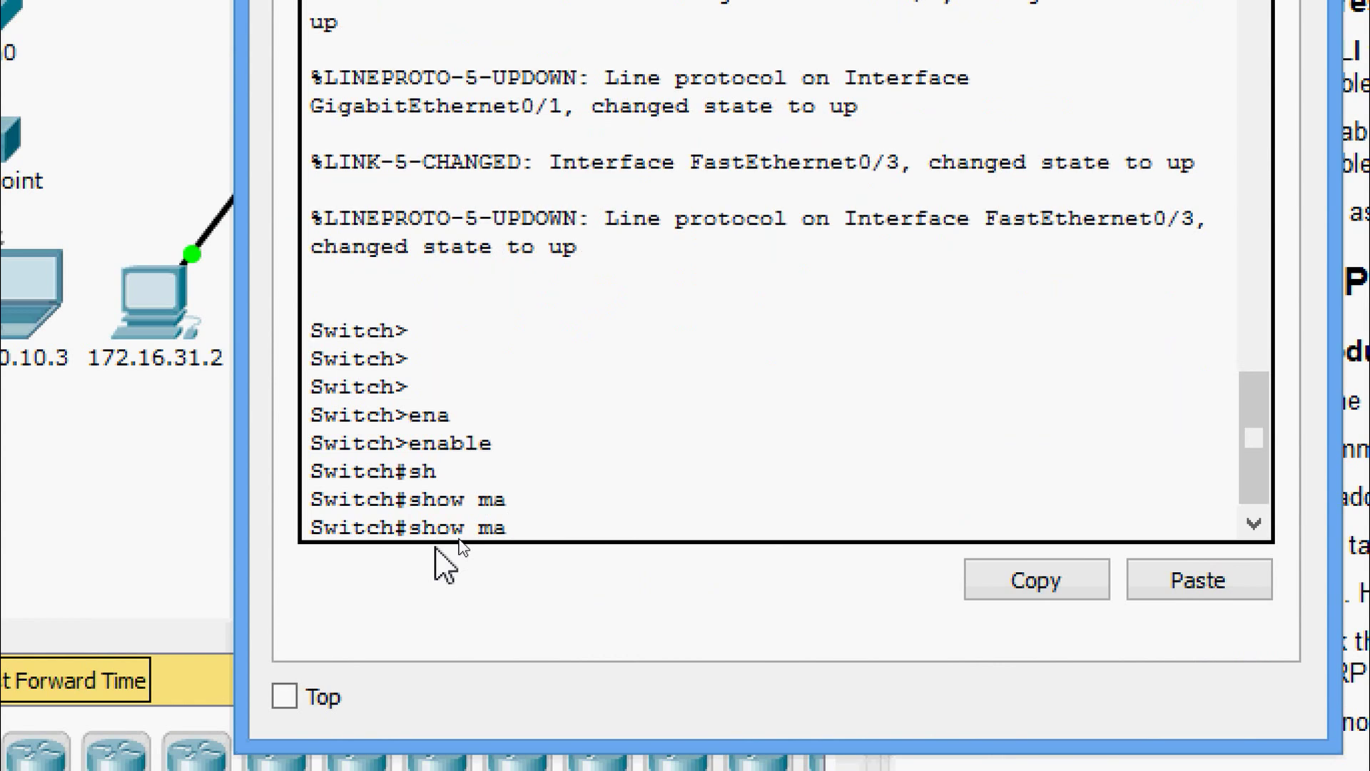
type("c-")
key("Tab")
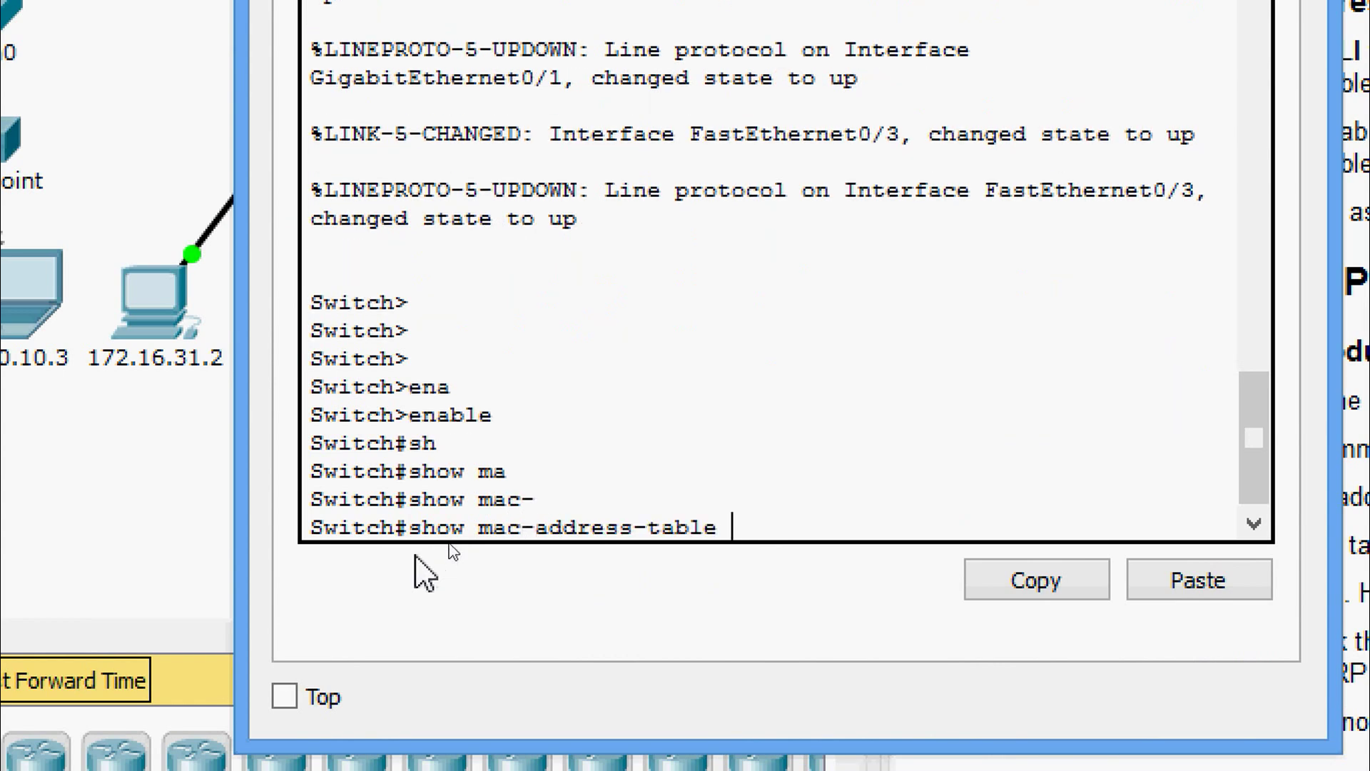
key("Return")
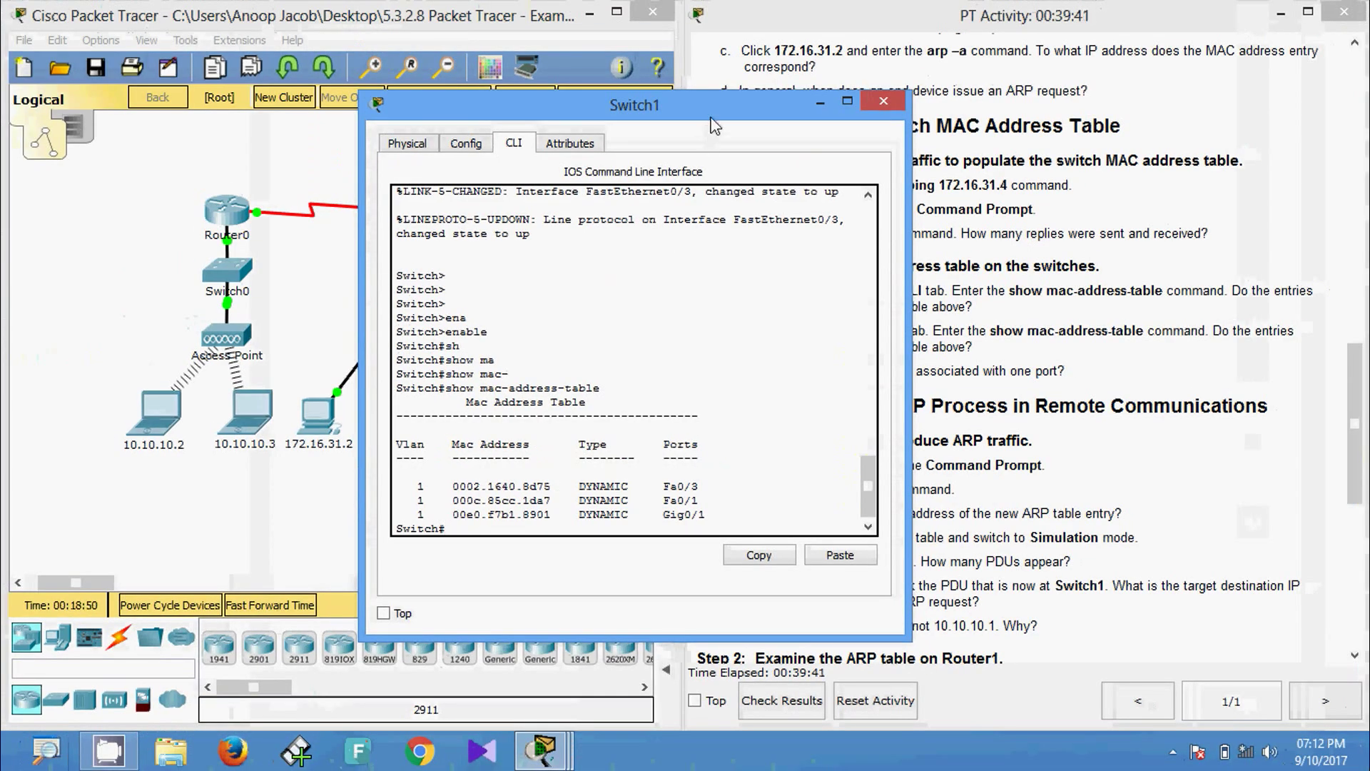
Compare each MAC address entry of Switch1 with the activity's Addressing Table, highlighting the corresponding addresses in both.
left_click_drag(543, 95, 411, 103)
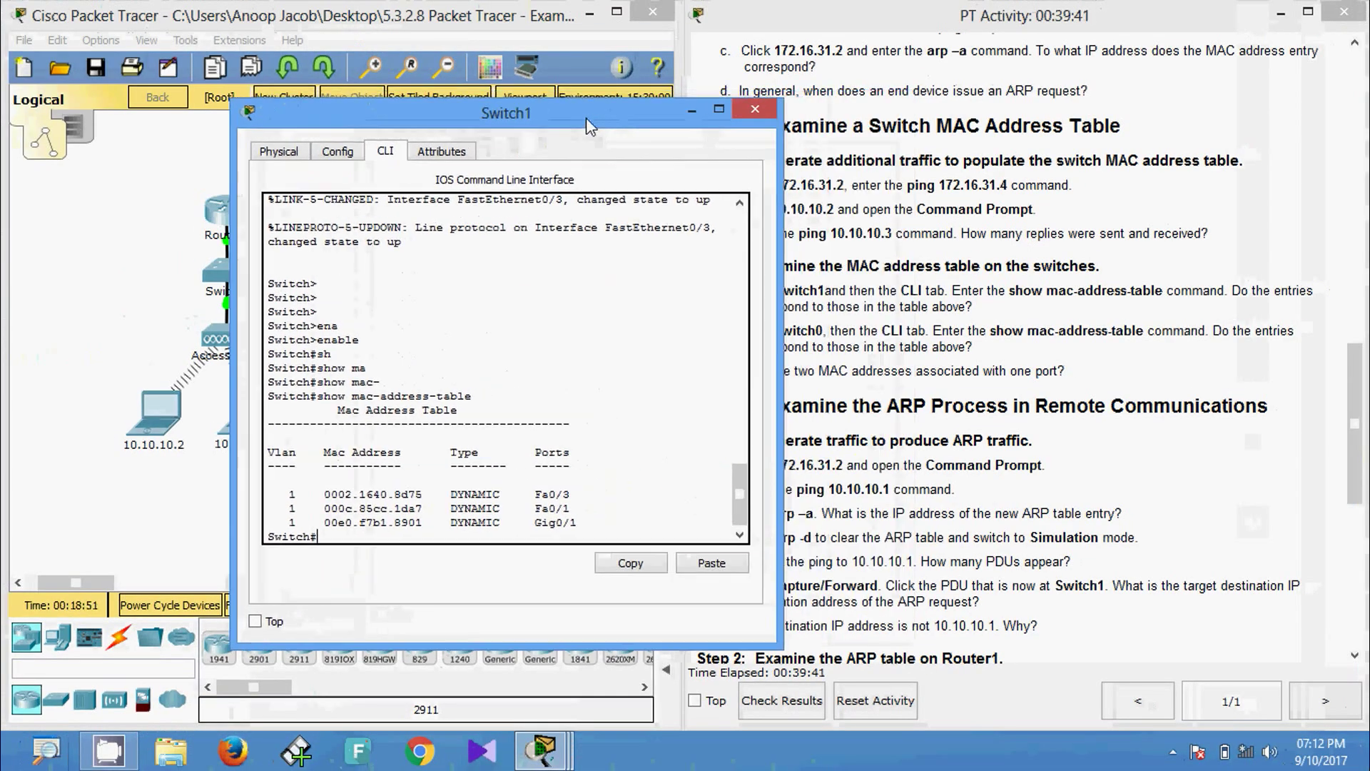
left_click_drag(1356, 388, 1359, 93)
left_click_drag(564, 117, 575, 34)
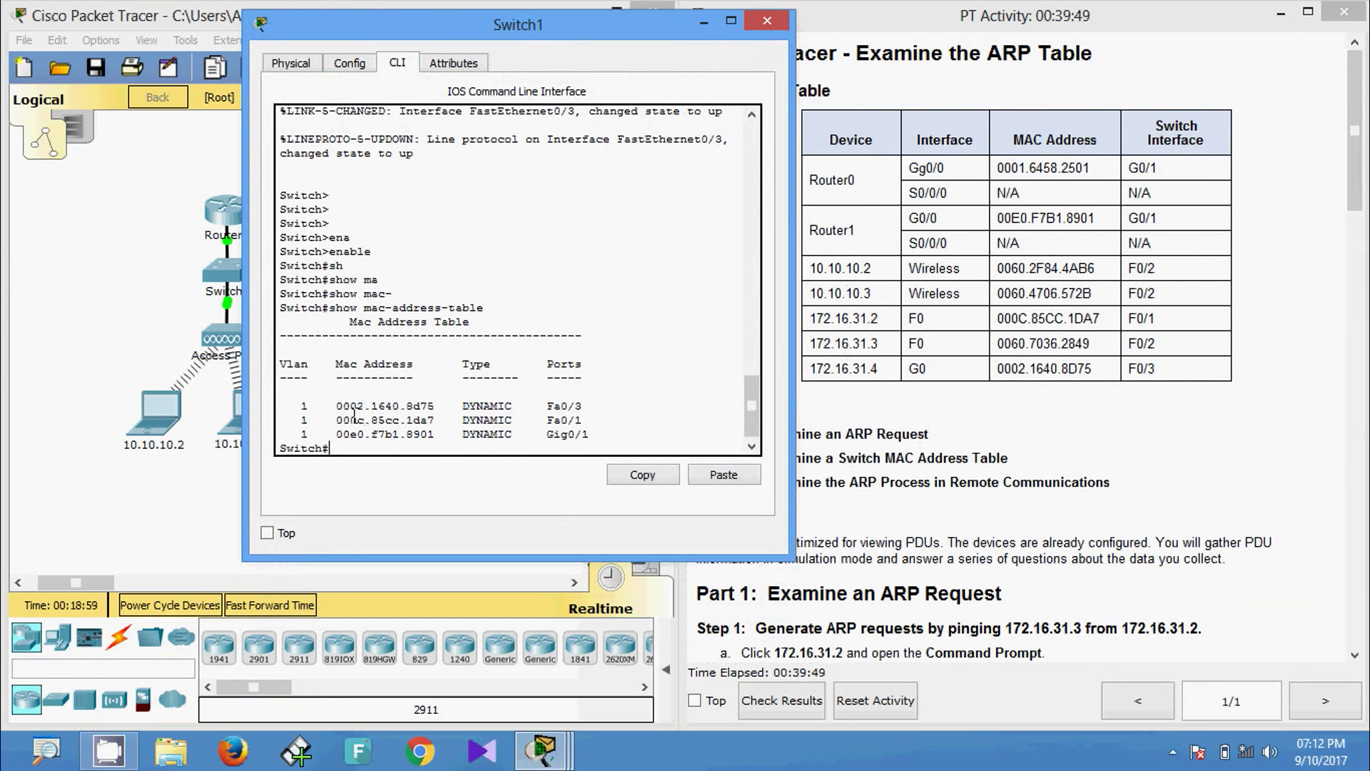
left_click_drag(351, 406, 431, 406)
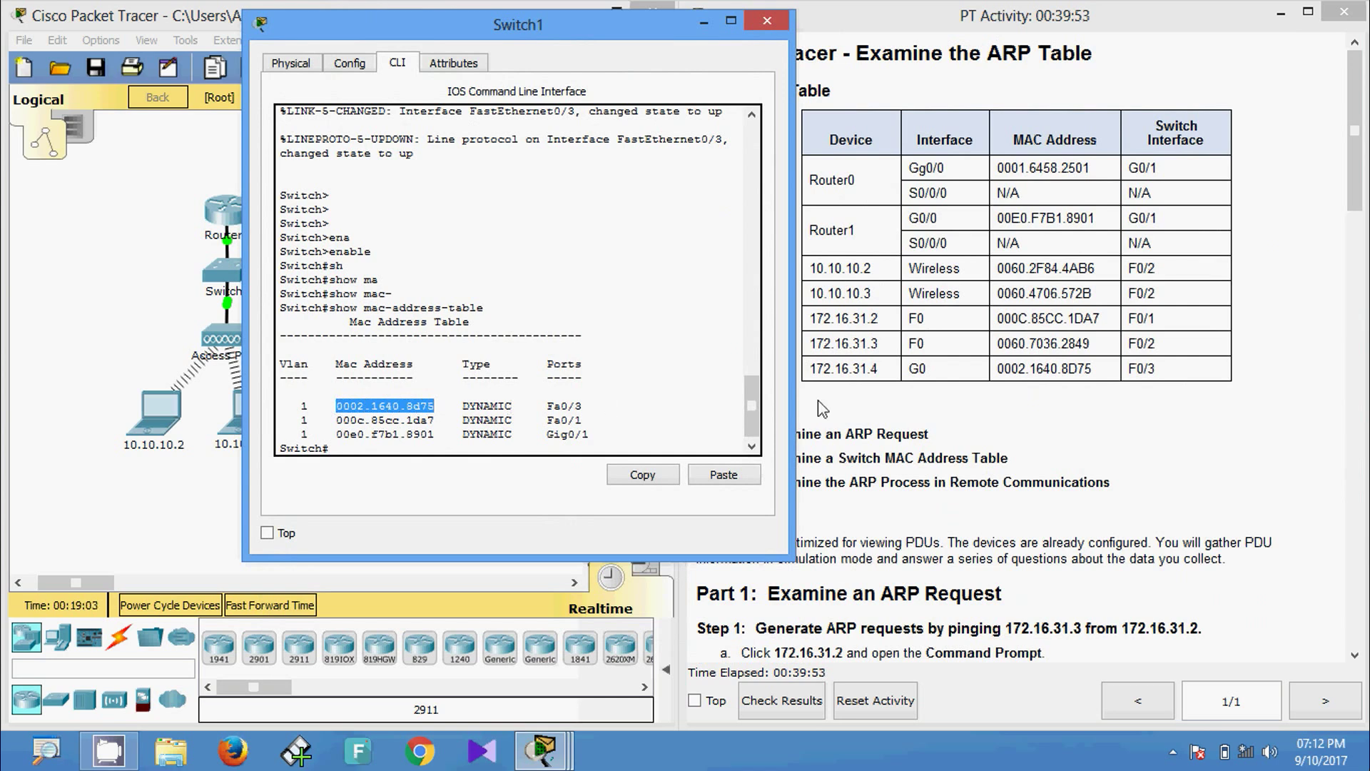
left_click_drag(997, 368, 1093, 368)
left_click_drag(339, 419, 431, 423)
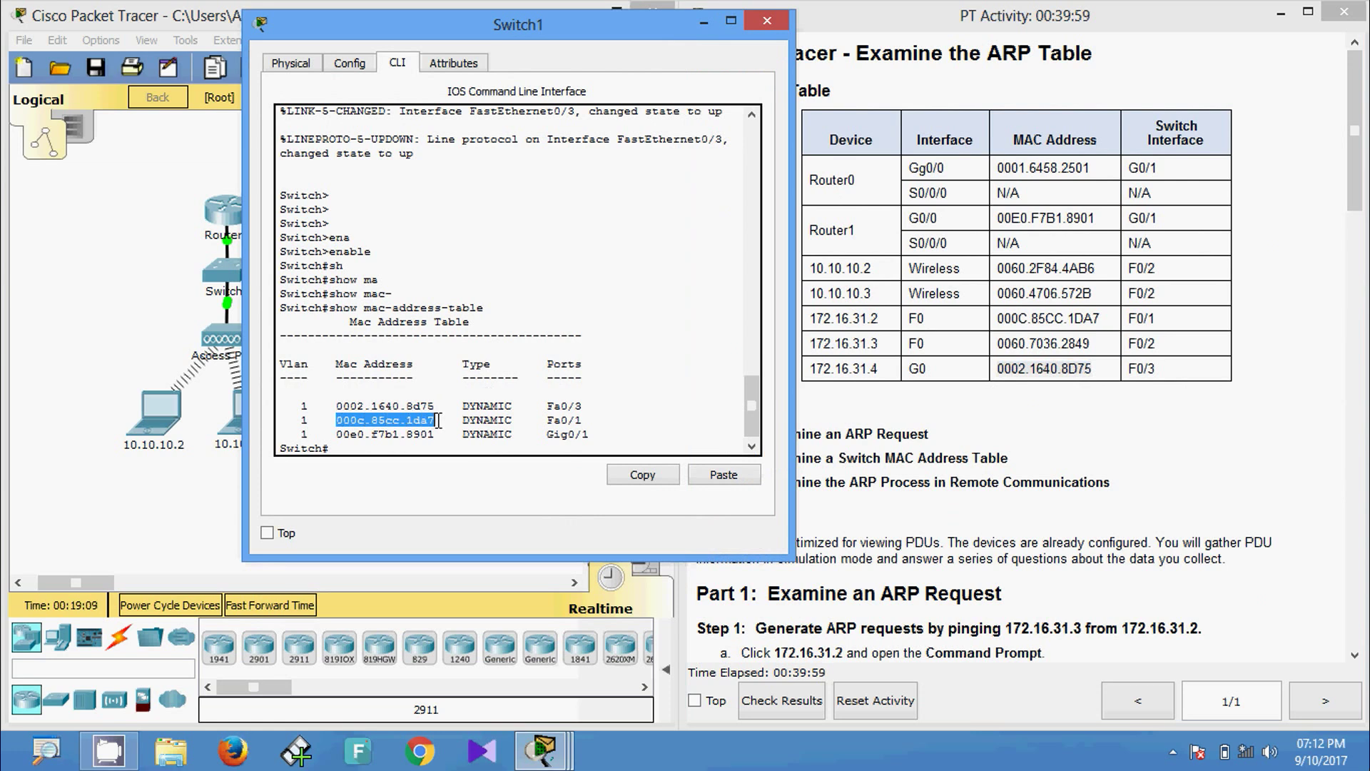
left_click_drag(998, 318, 1098, 319)
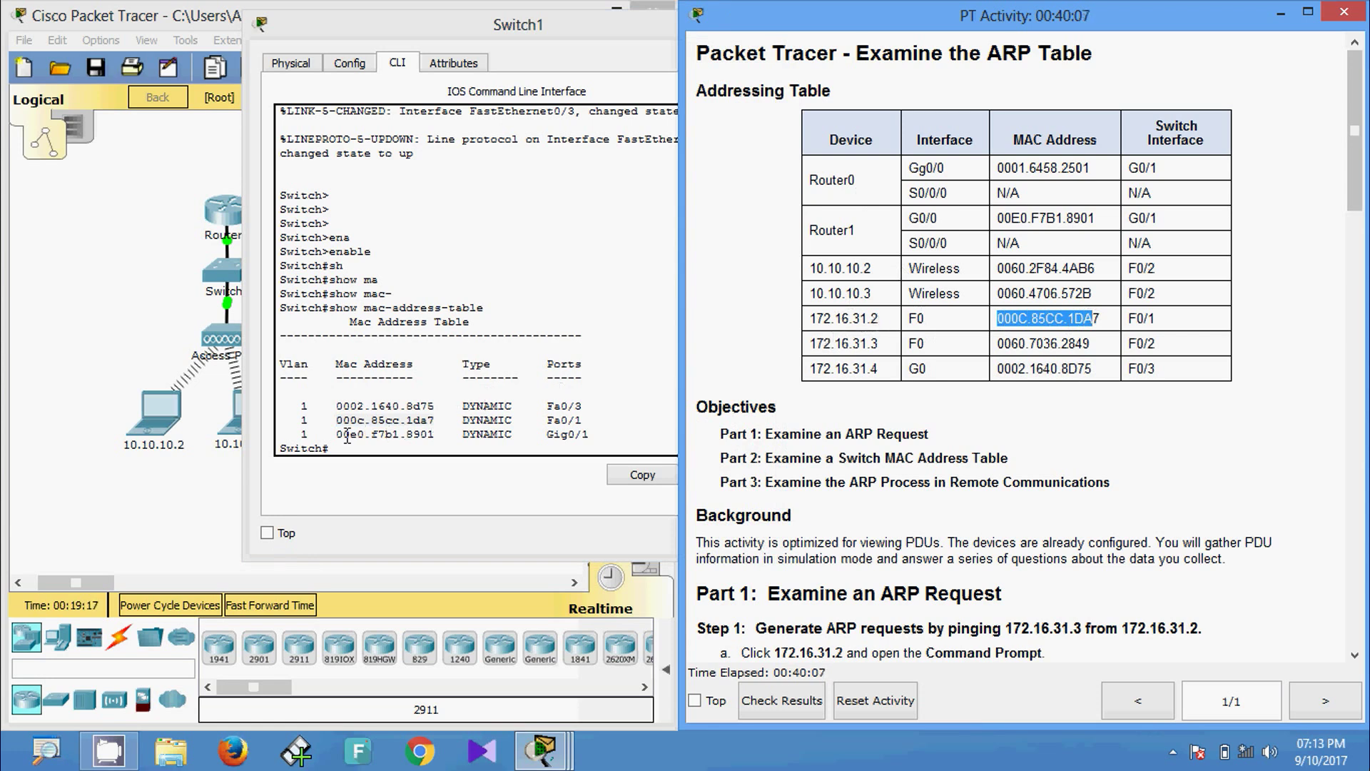
left_click_drag(337, 434, 437, 438)
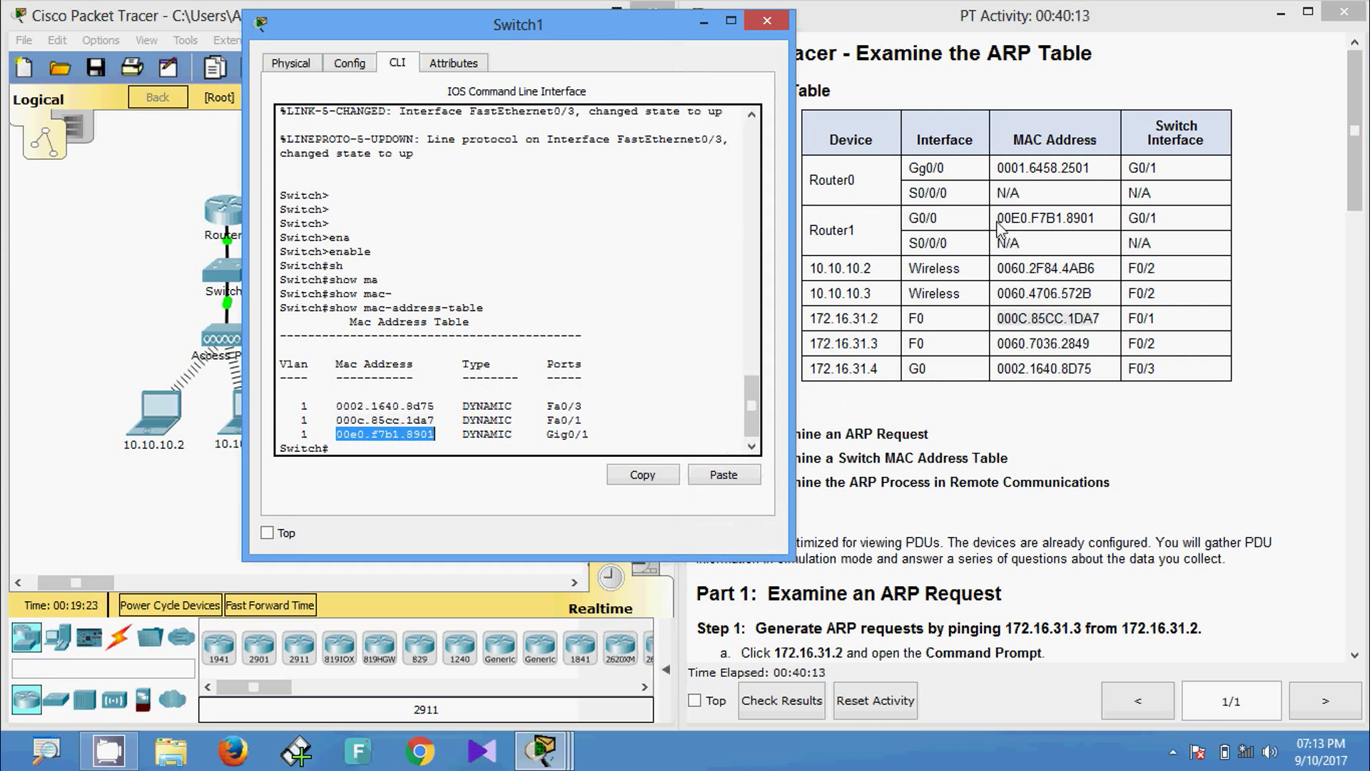
left_click_drag(997, 219, 1092, 223)
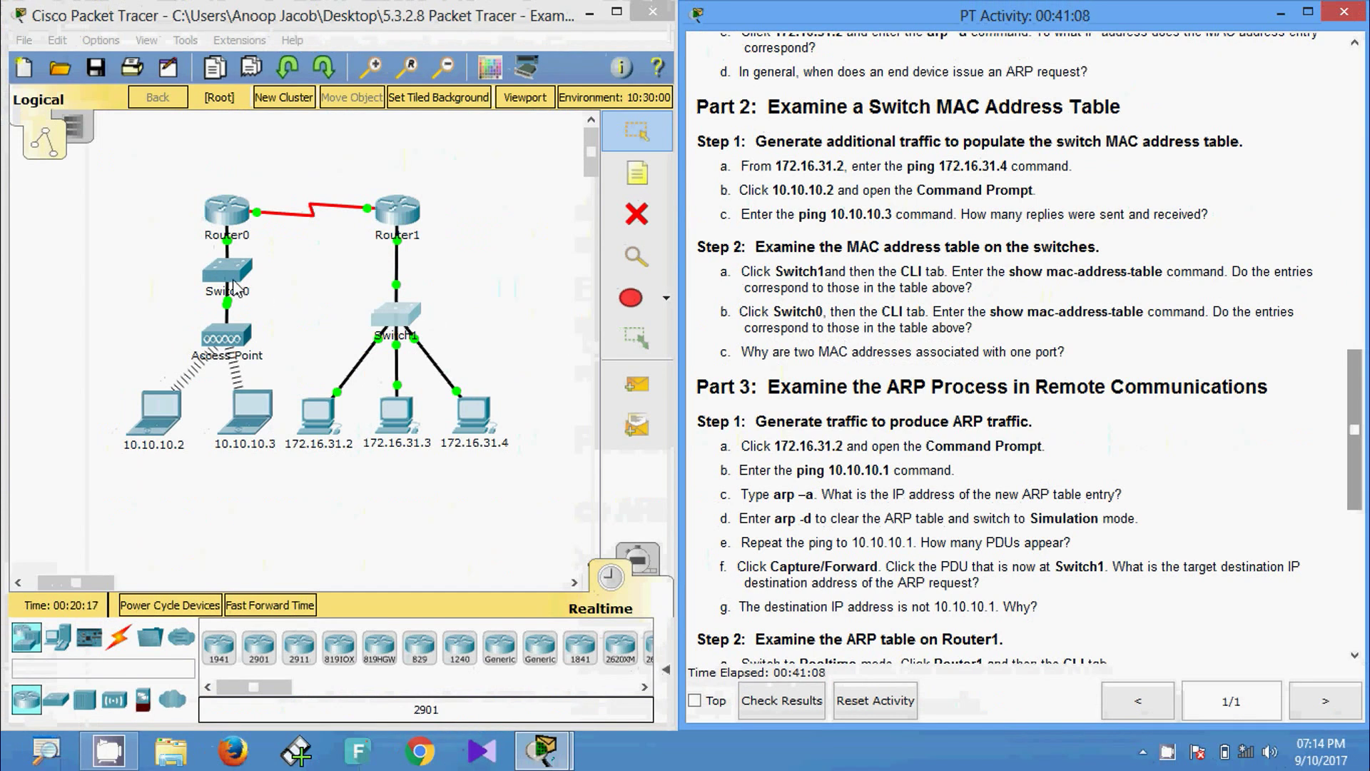
Open the command line of Switch0 and enter privileged EXEC mode with enable.
left_click(236, 288)
left_click(572, 183)
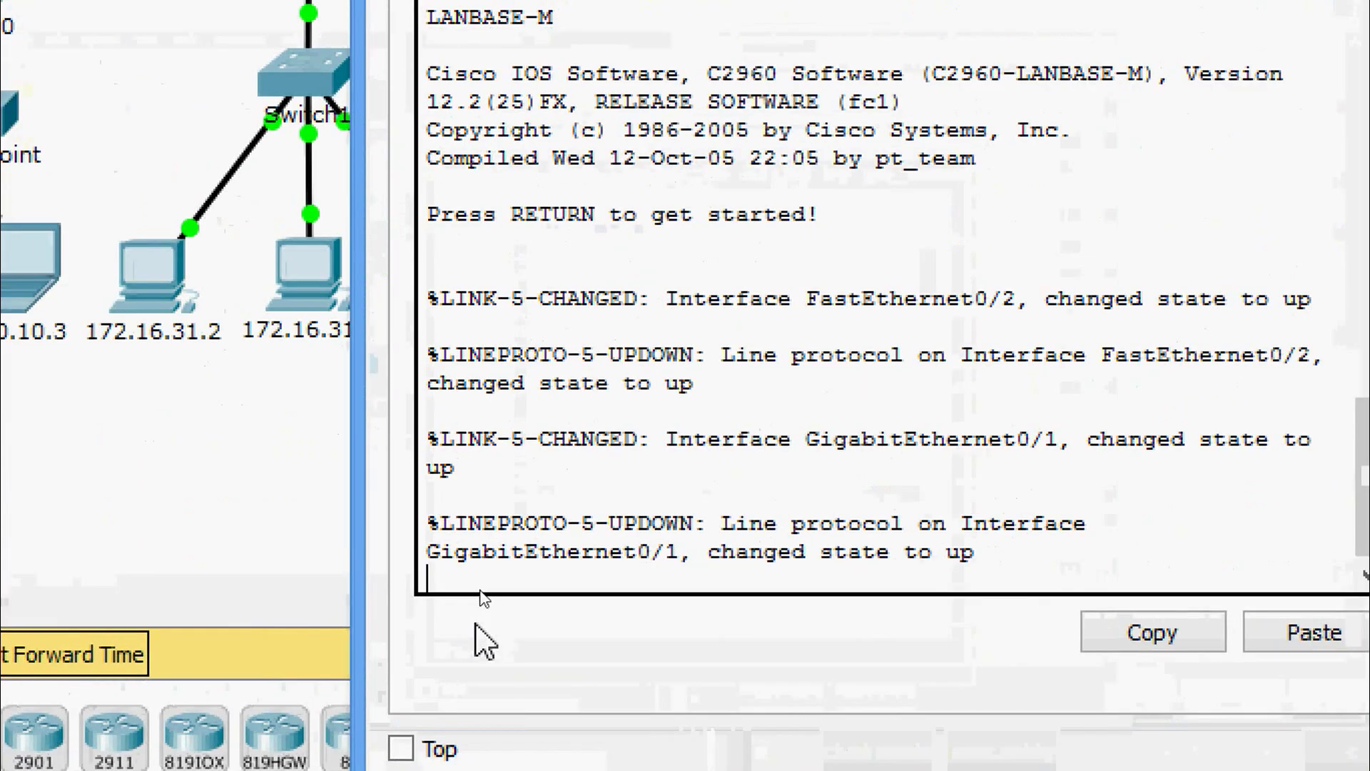
key("Return")
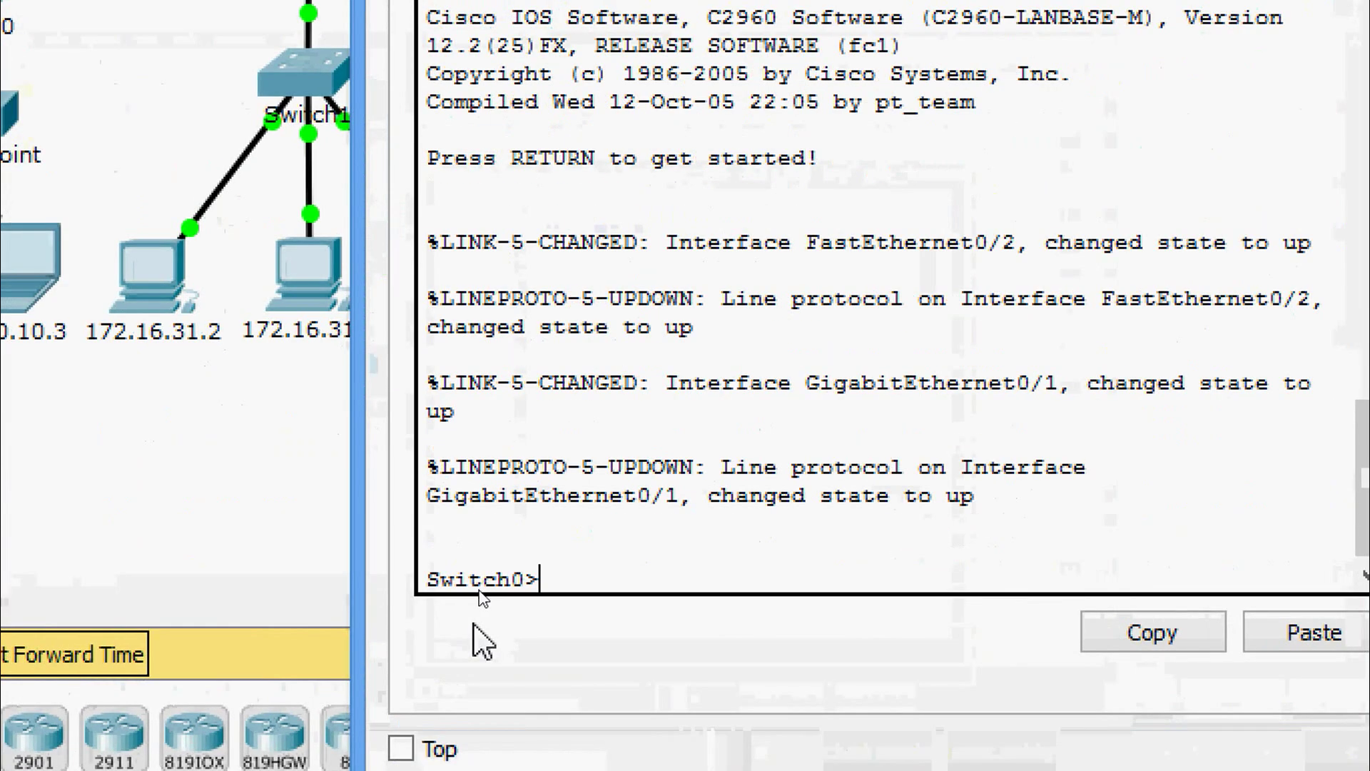
type("ena")
key("Tab")
key("Return")
Display the MAC address table of Switch0 with the show mac-address-table command.
type("sh")
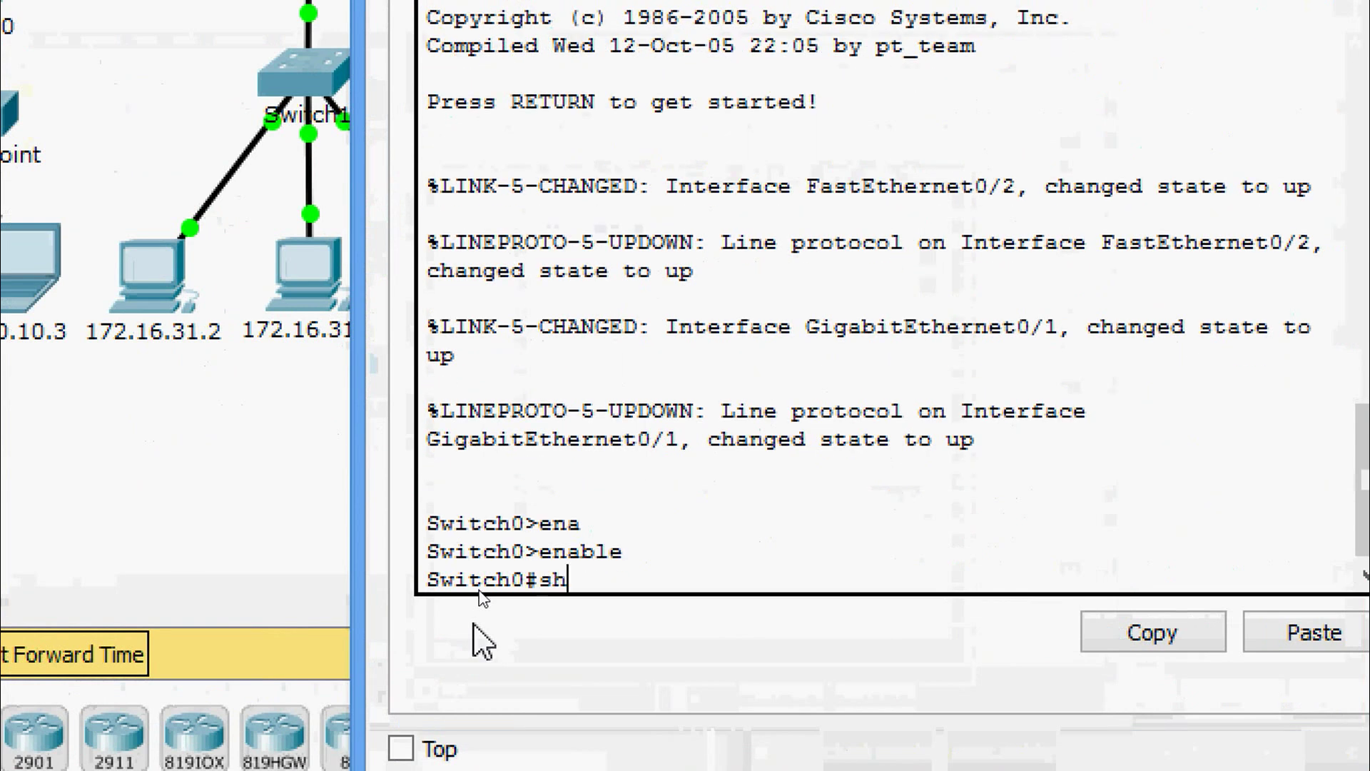
key("Tab")
type("mac-")
key("Tab")
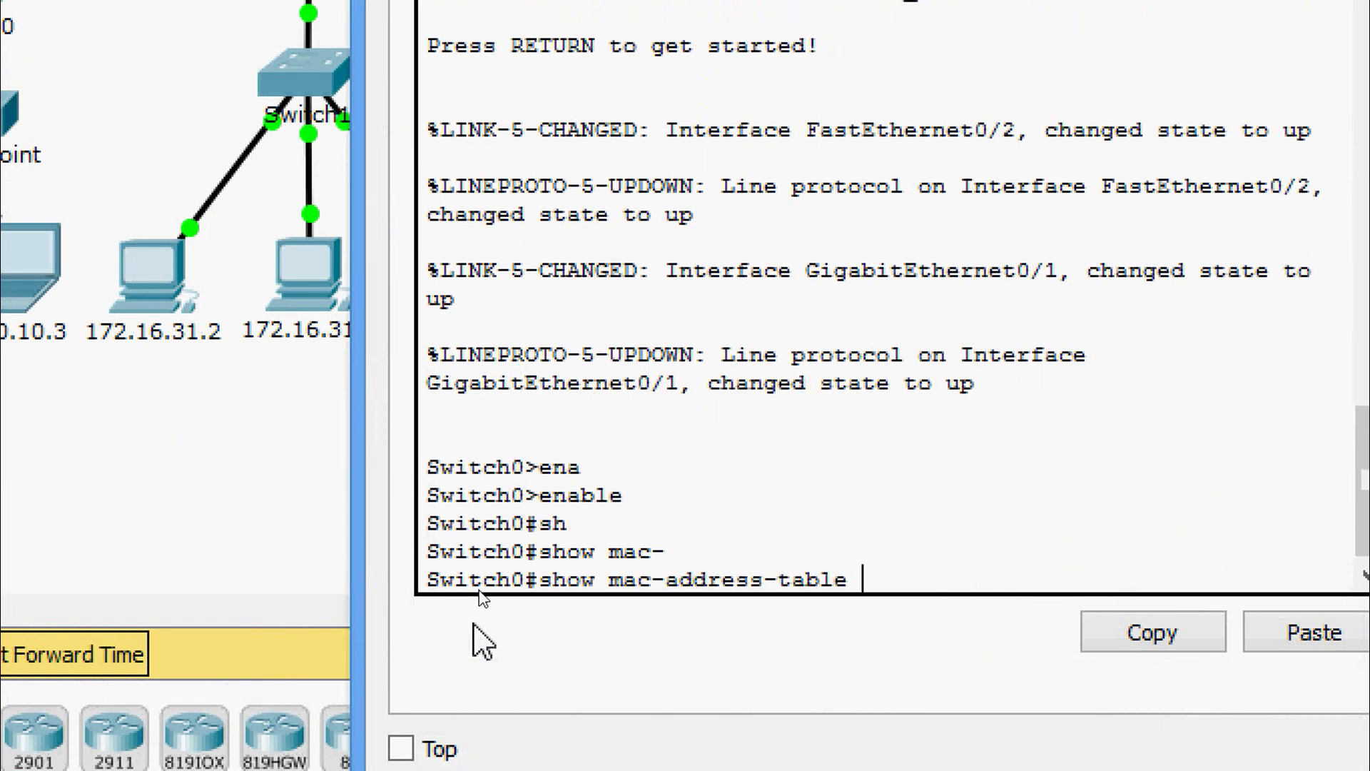
key("Return")
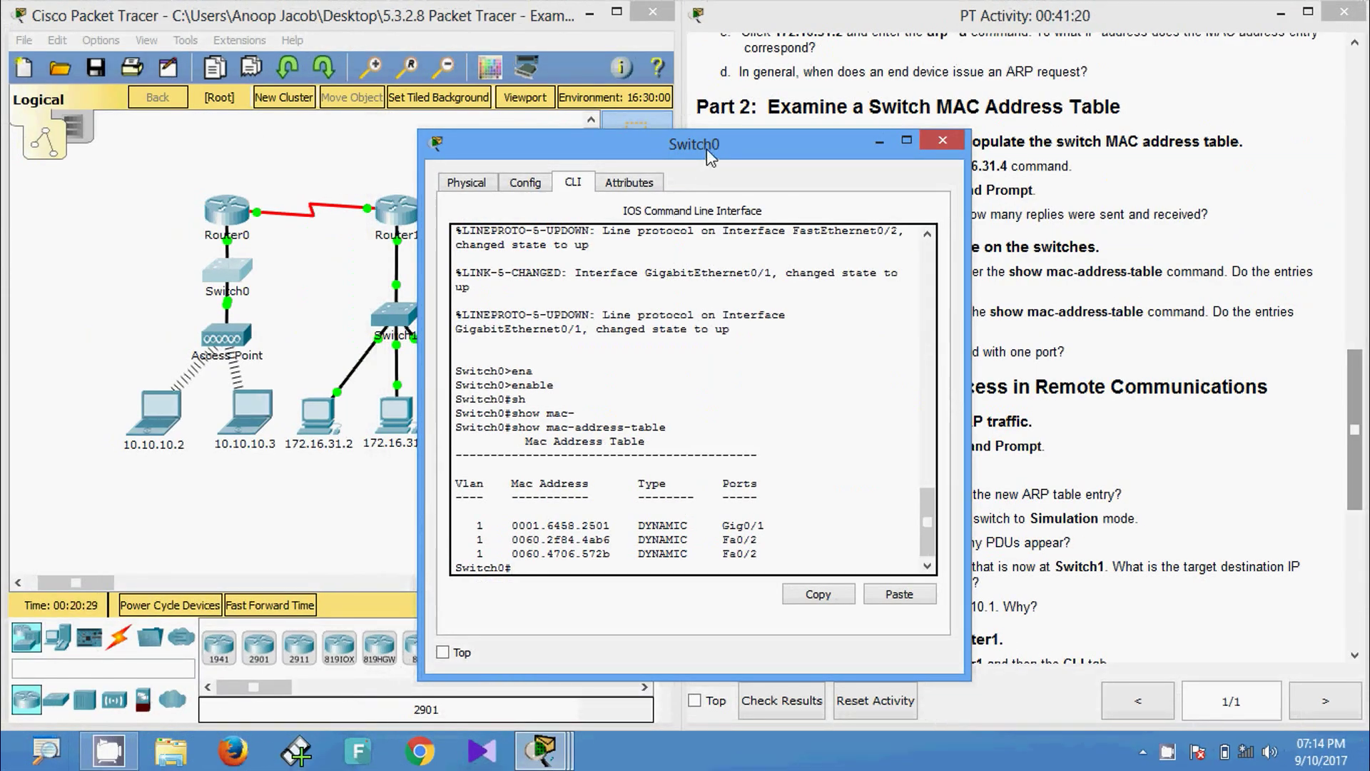
Compare each MAC address entry of Switch0 with the activity's Addressing Table, highlighting the matching addresses in both.
left_click_drag(707, 148, 395, 106)
left_click_drag(1360, 482, 1360, 182)
left_click_drag(519, 106, 554, 34)
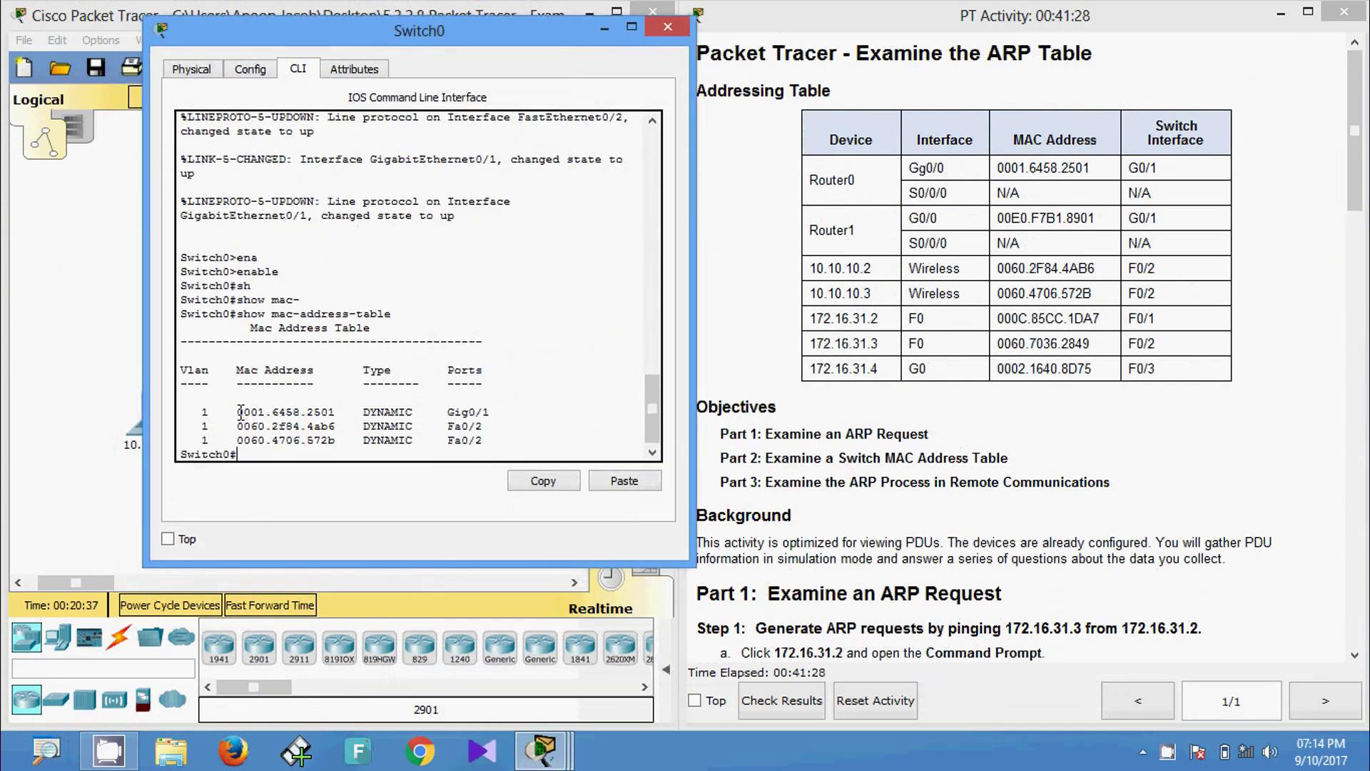
left_click_drag(238, 412, 331, 413)
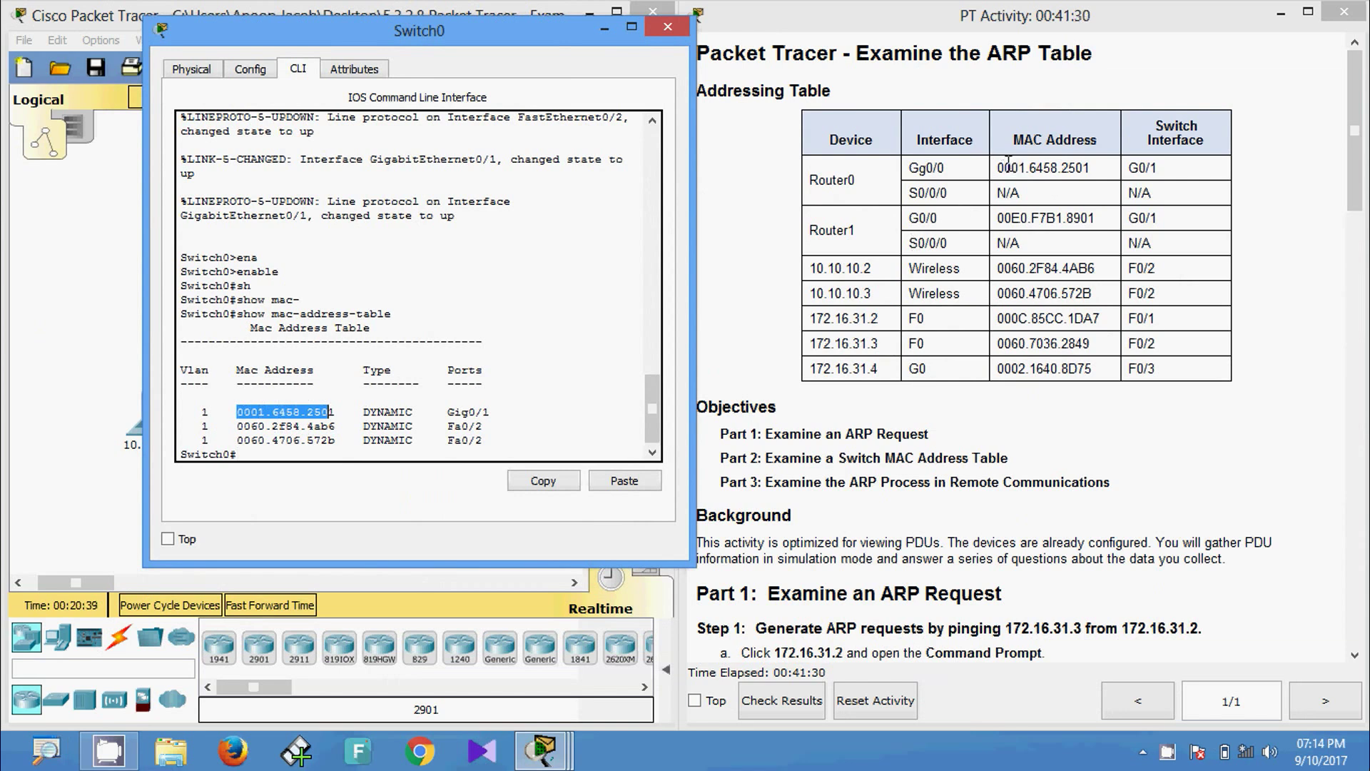
left_click_drag(998, 168, 1101, 174)
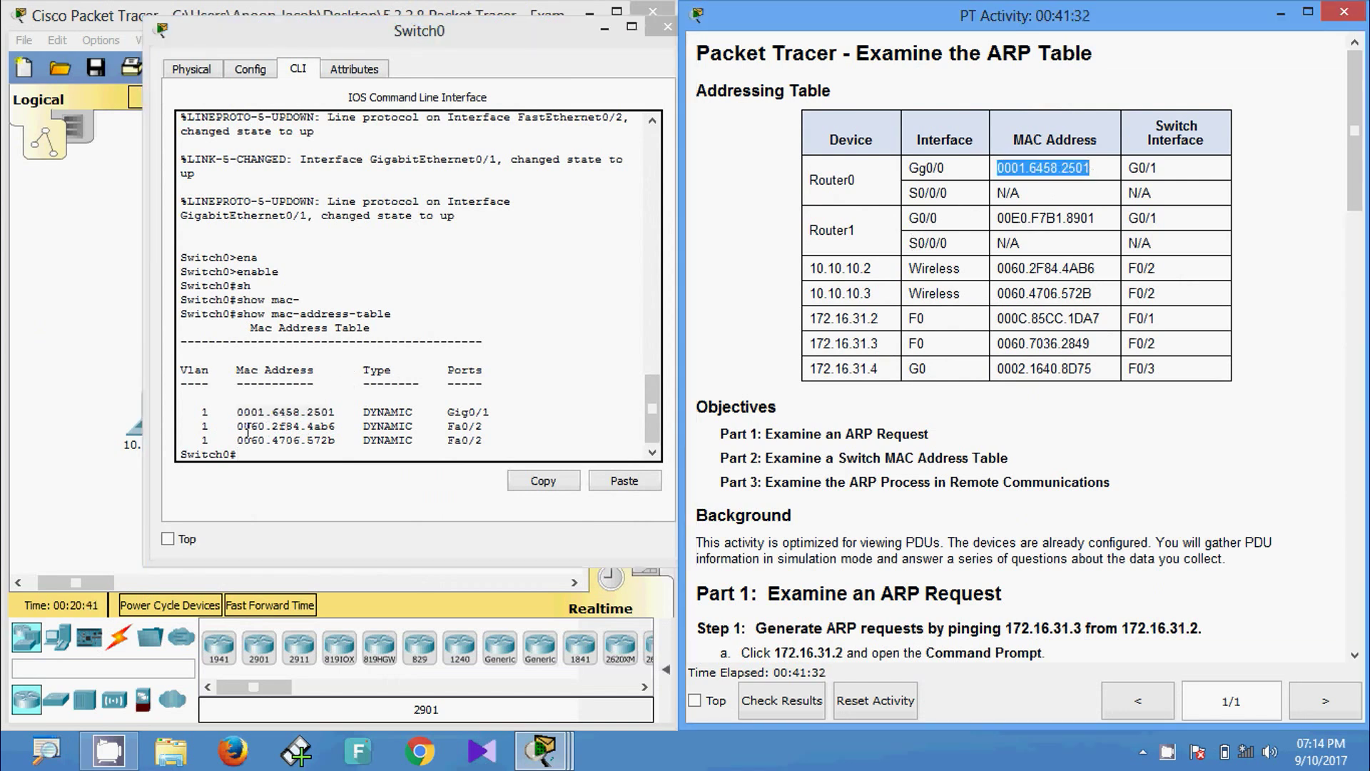
left_click_drag(232, 428, 353, 431)
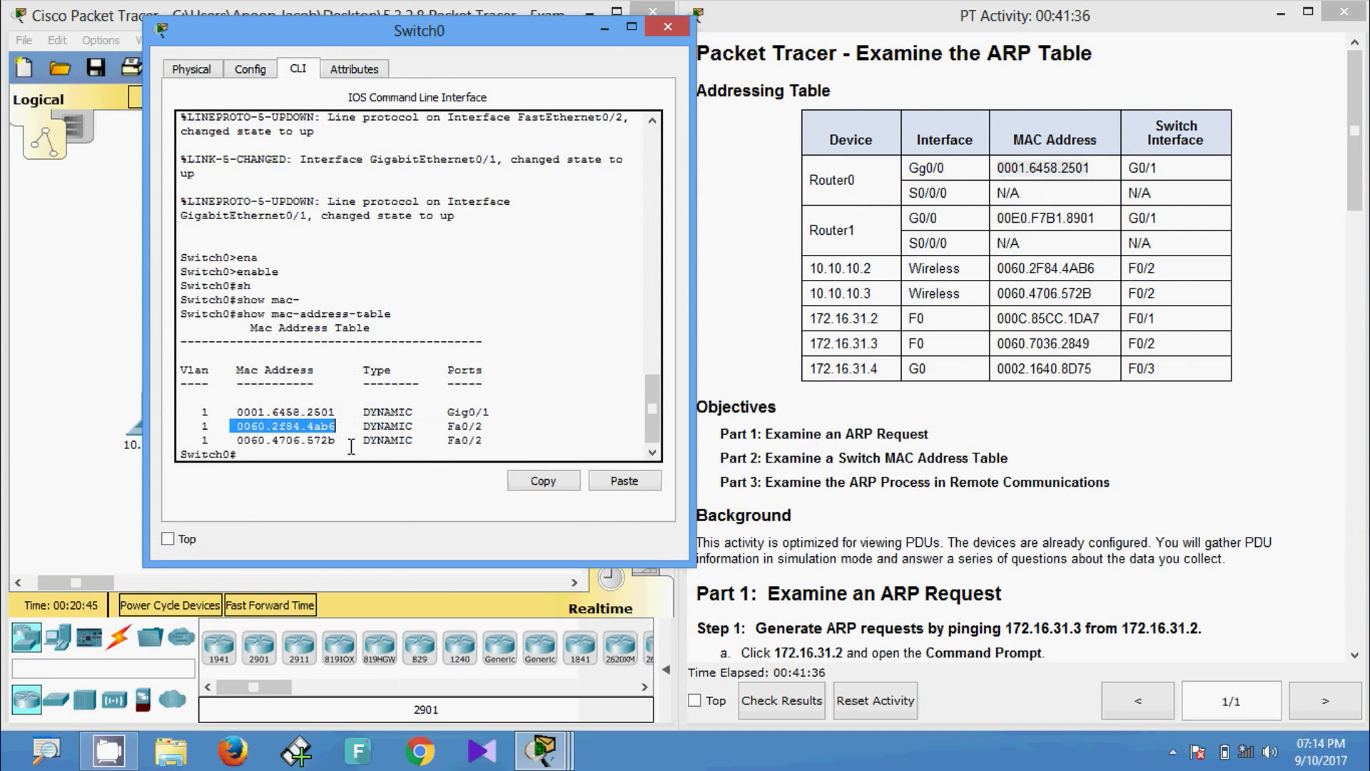
left_click_drag(1000, 269, 1086, 269)
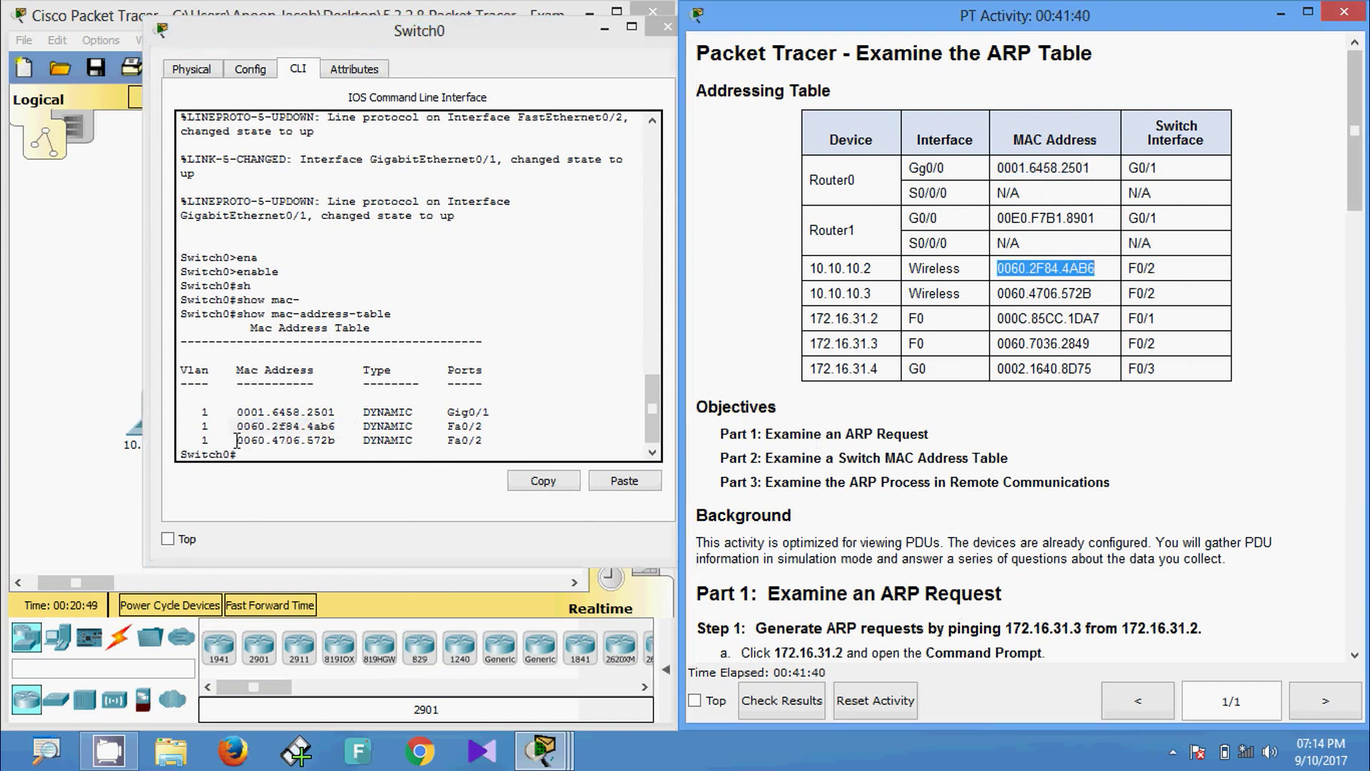
left_click_drag(236, 440, 304, 441)
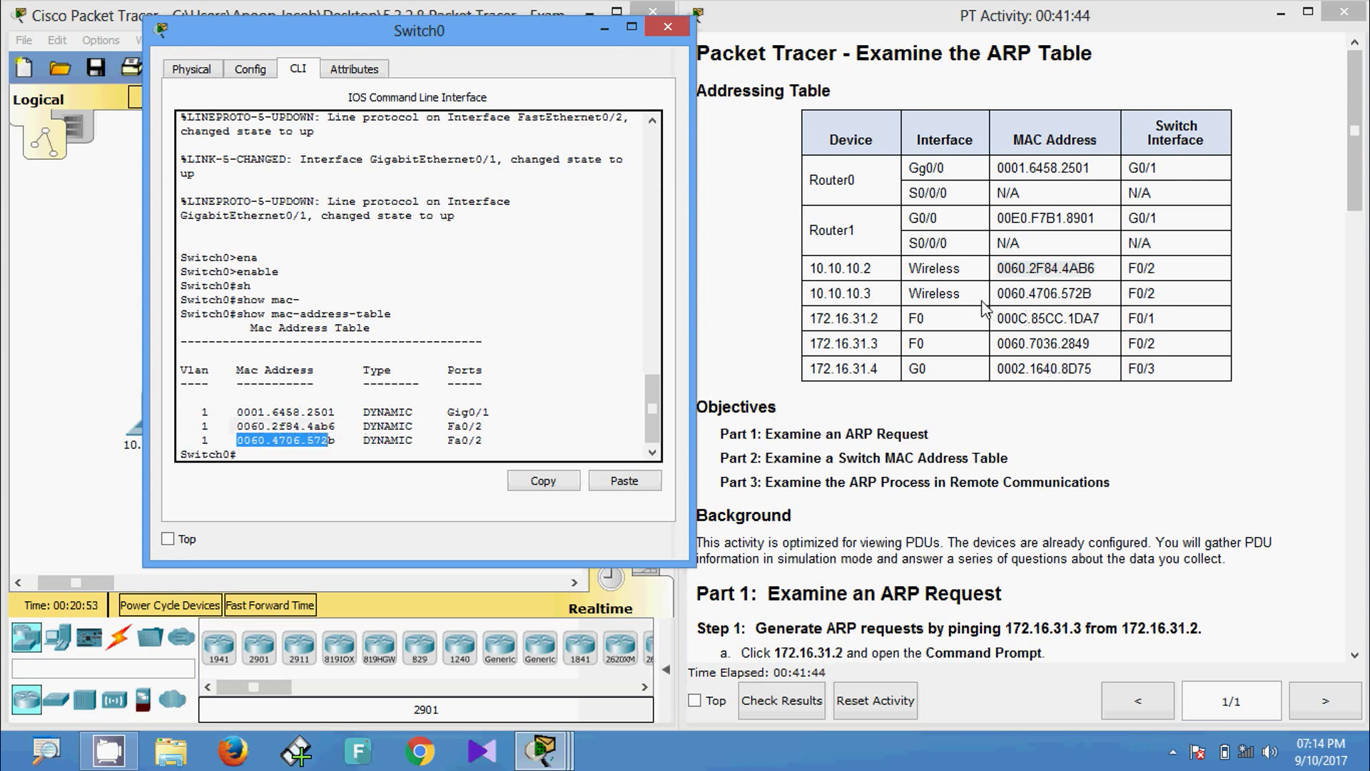
left_click_drag(1001, 294, 1094, 293)
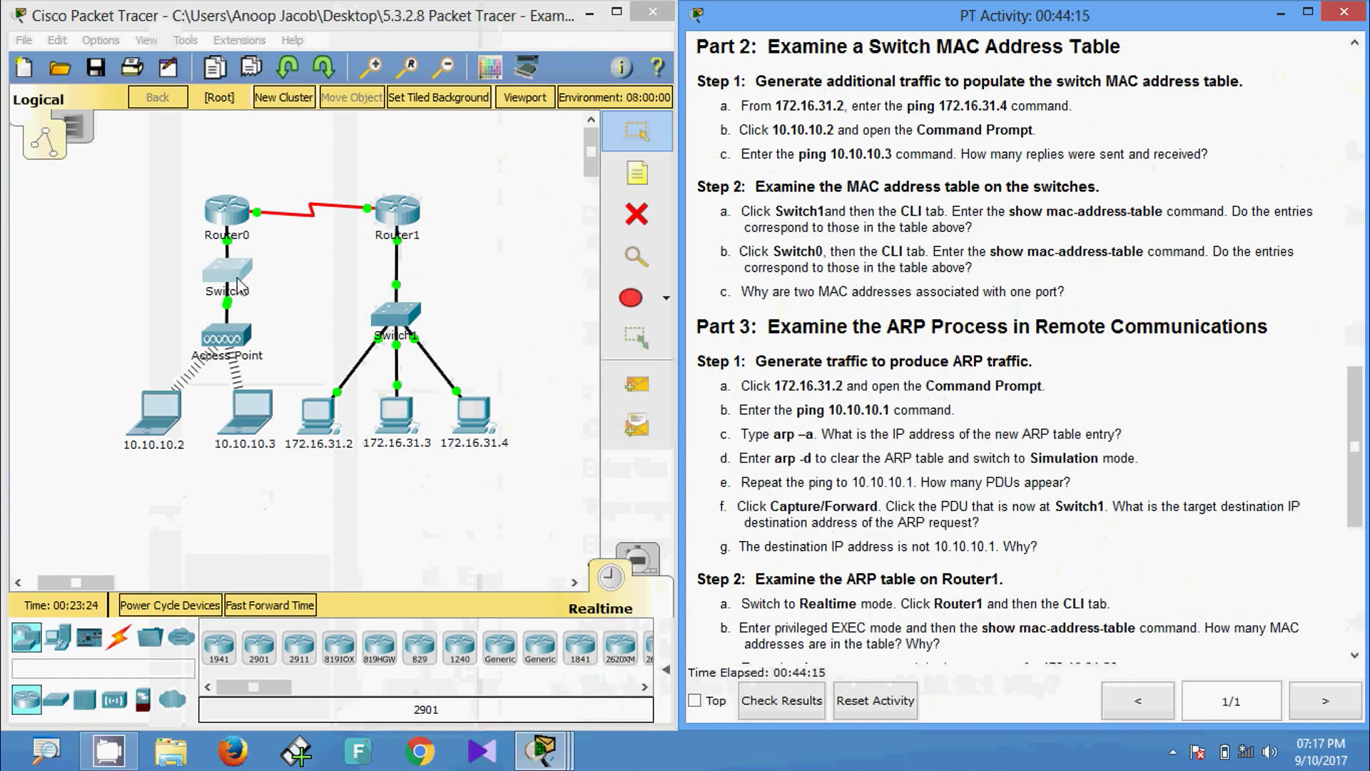
Reopen Switch0's command line, highlight the entries sharing port Fa0/2, and examine the Access Point connection in the topology.
left_click(239, 280)
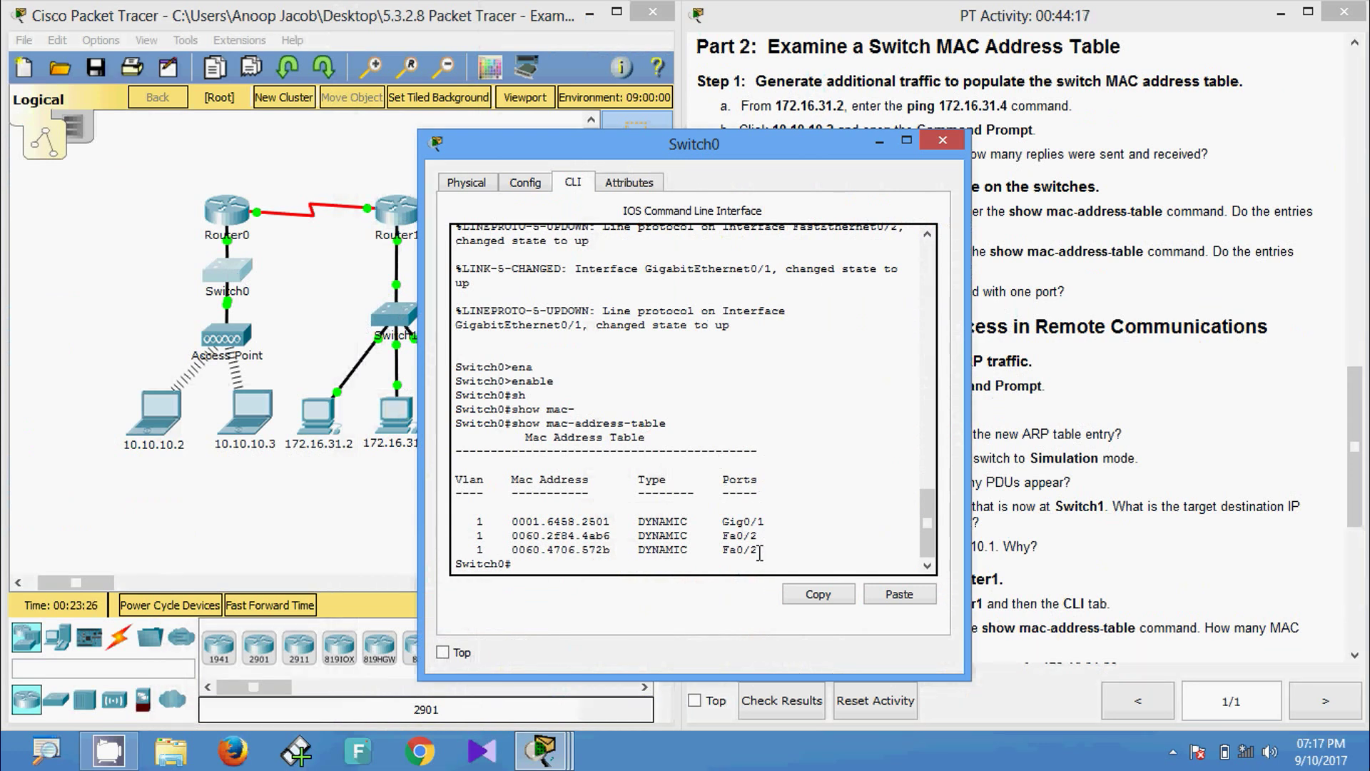
left_click_drag(761, 551, 502, 541)
left_click_drag(824, 145, 1094, 117)
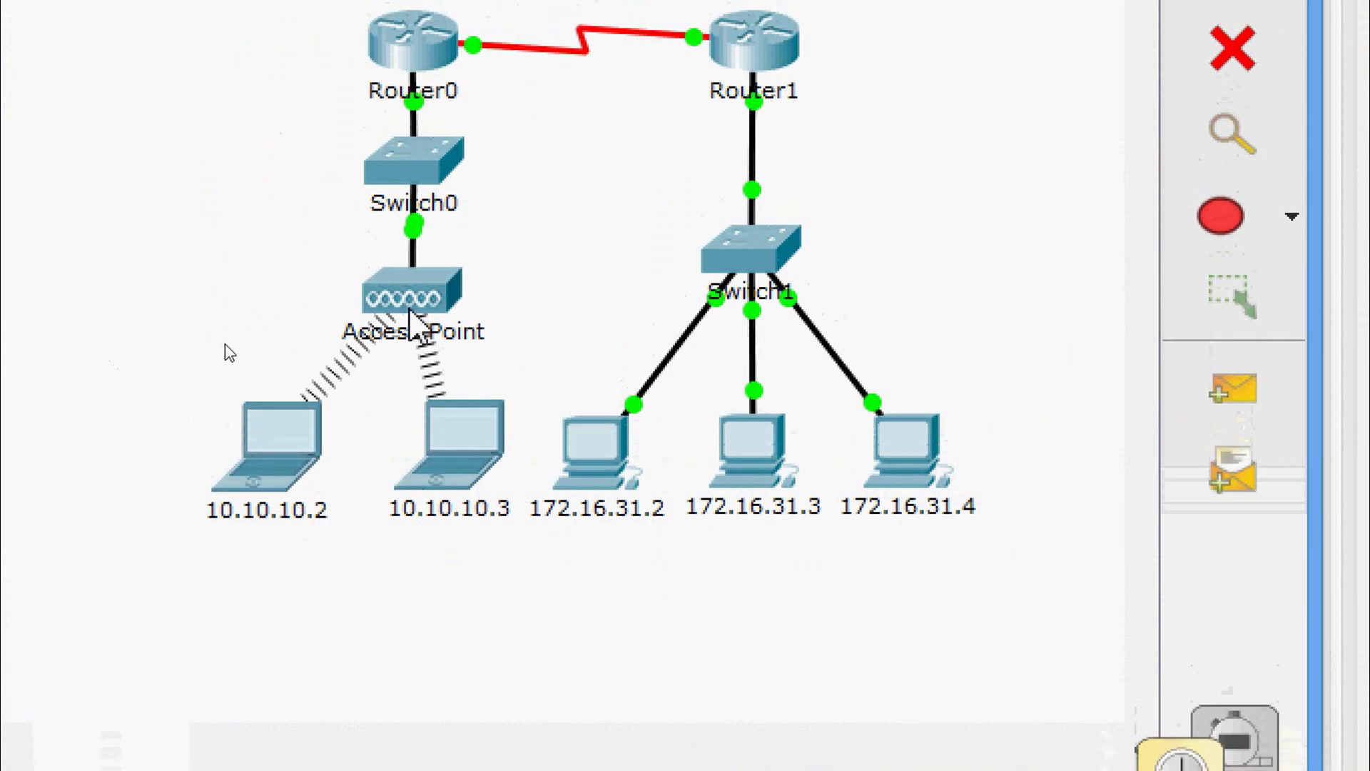
mouse_move(411, 312)
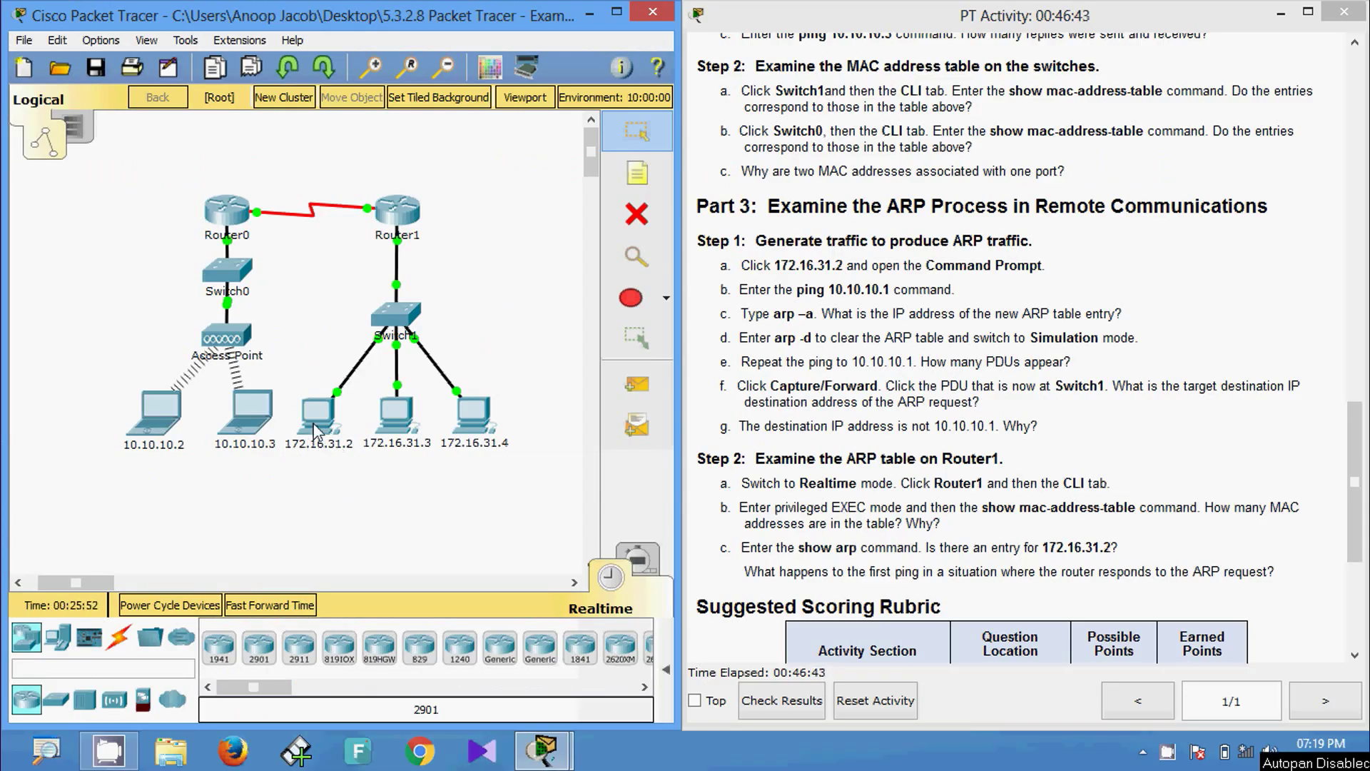
Open the Command Prompt of 172.16.31.2 and ping 10.10.10.1.
left_click(312, 449)
left_click(845, 286)
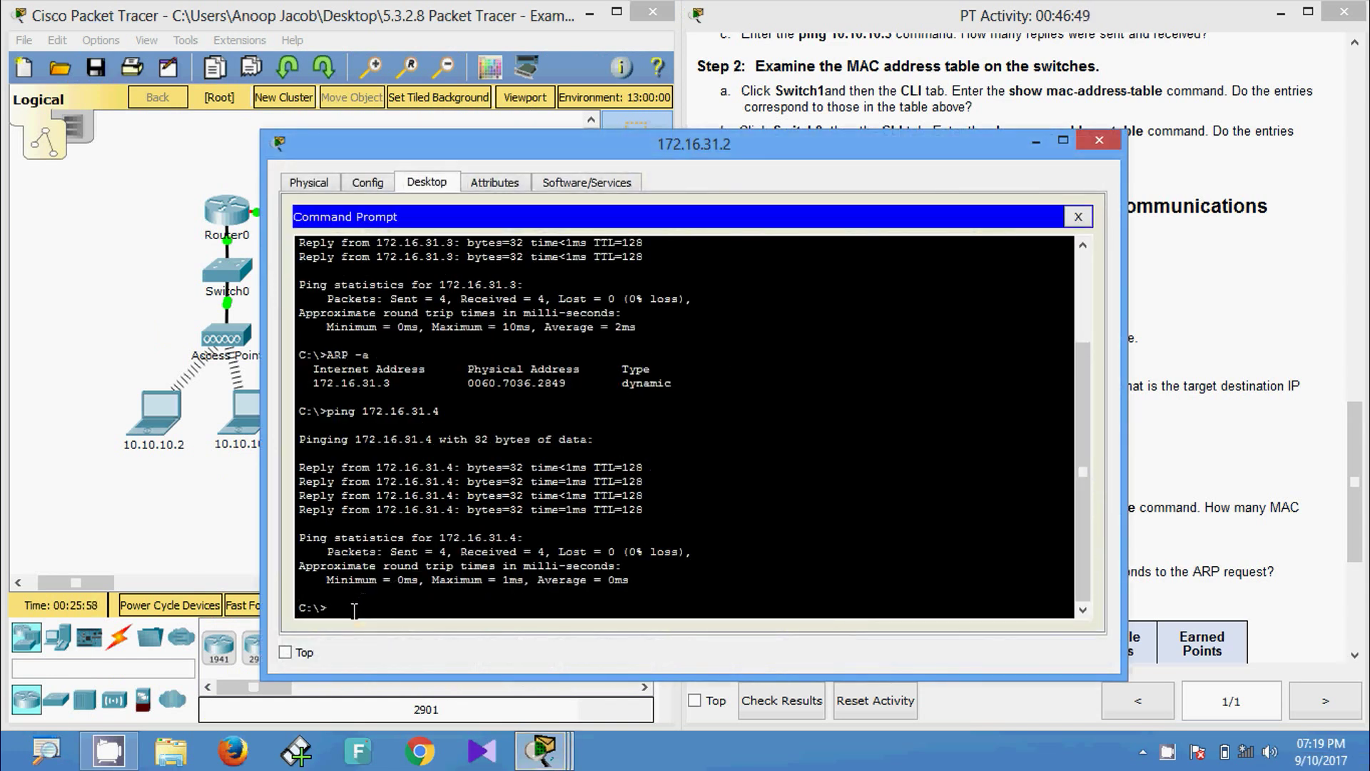
key("Up")
key("Up")
key("Up")
key("Up")
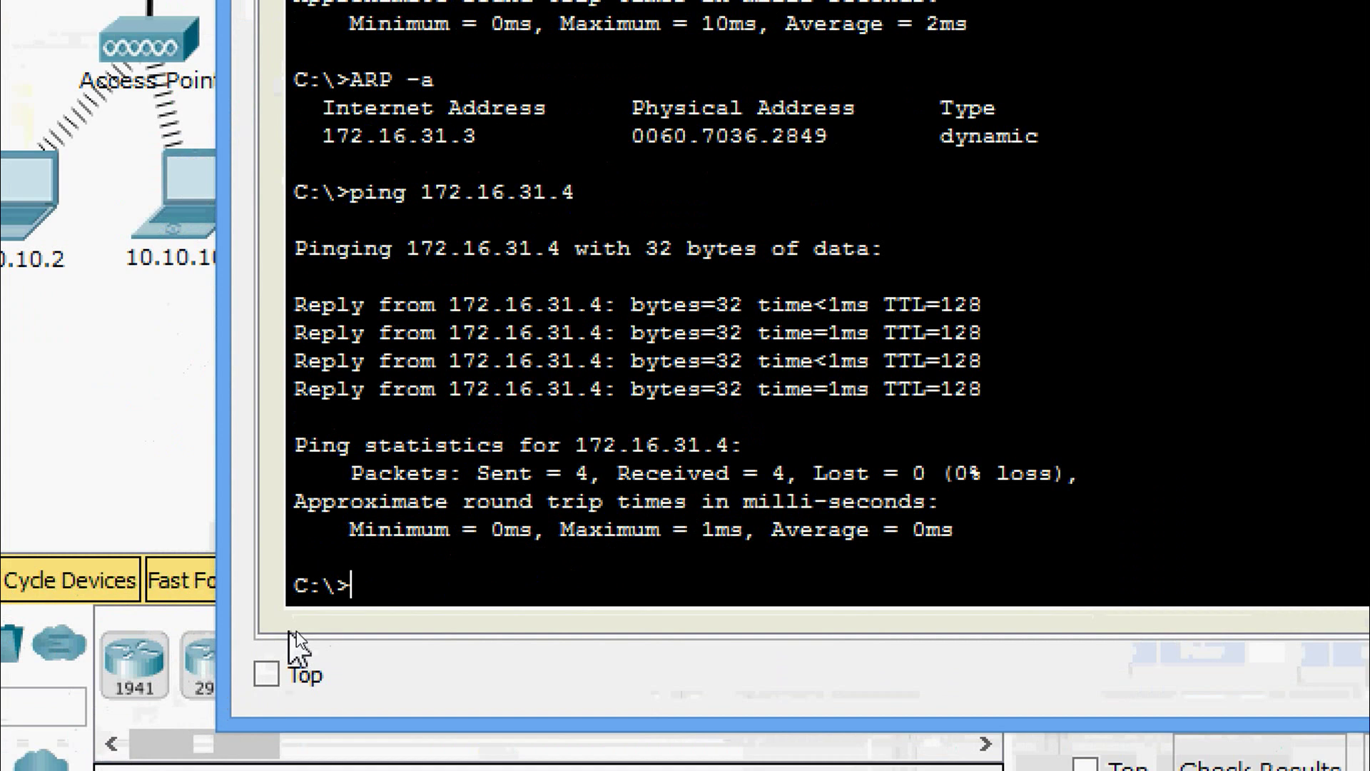
type("0.10")
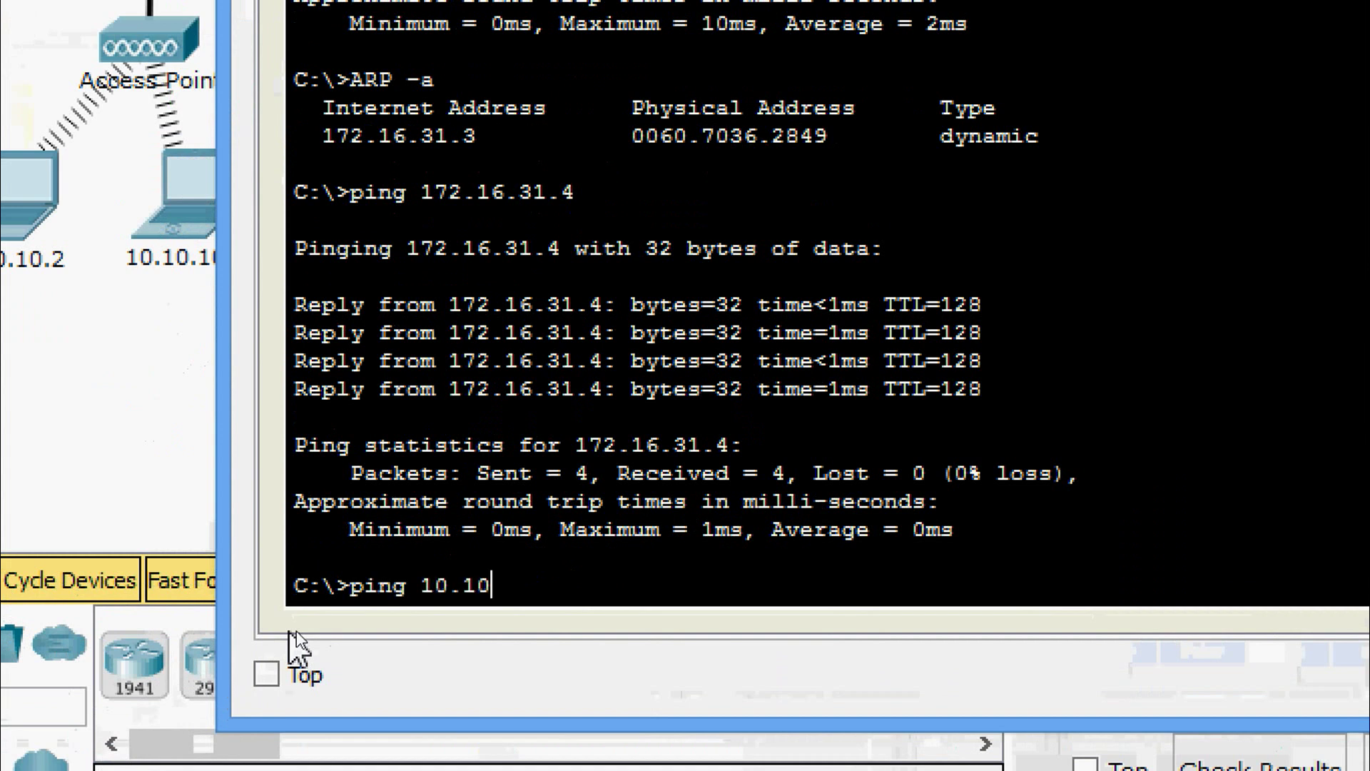
type(".01")
key("BackSpace")
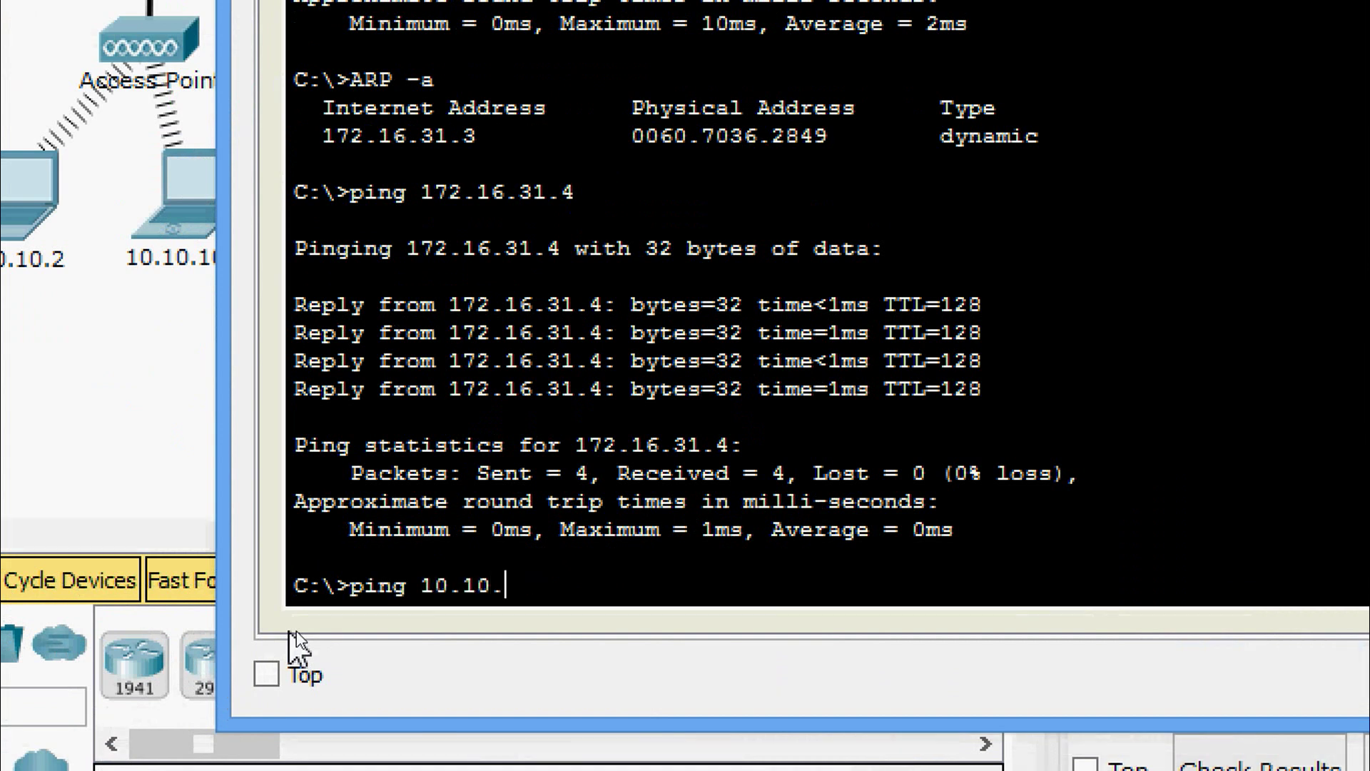
type("10.1")
key("Return")
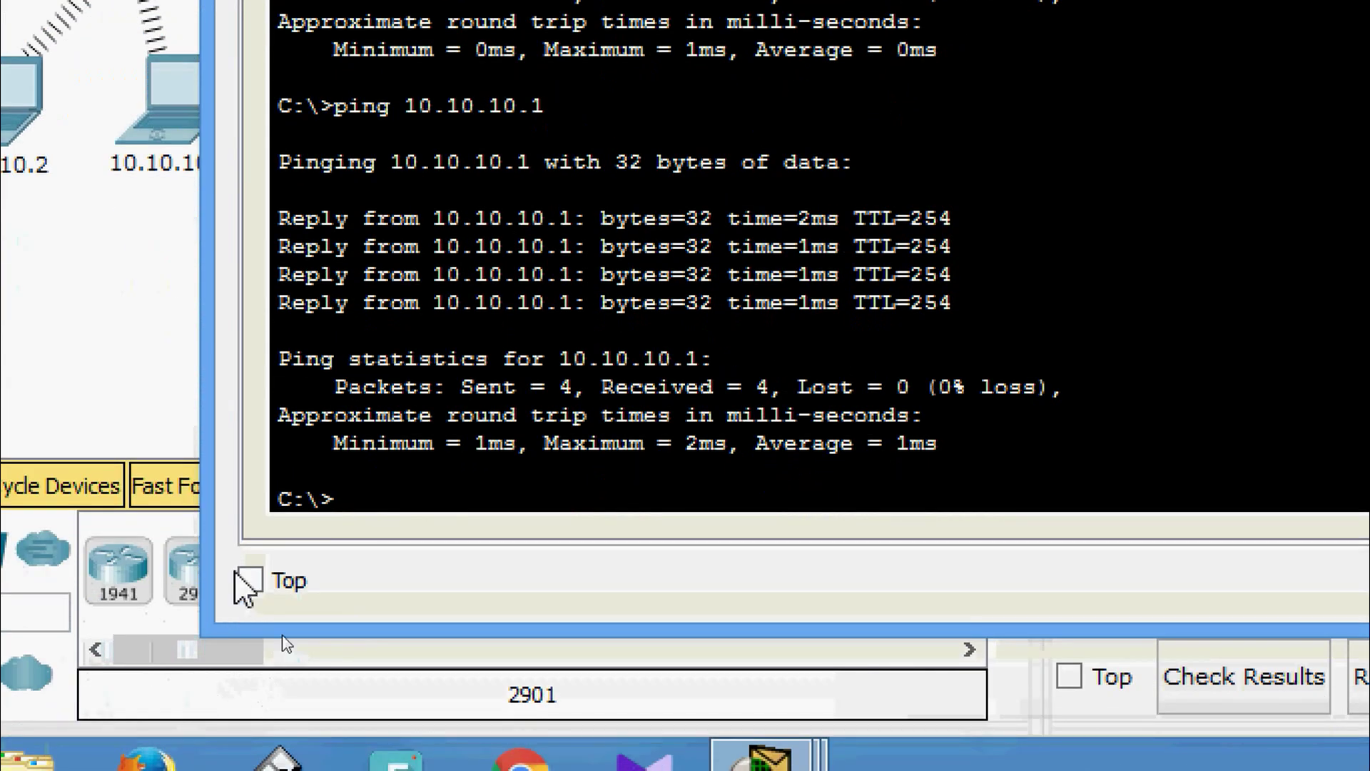
Display the ARP table of 172.16.31.2 with arp -a and highlight the new entry.
type("arp -")
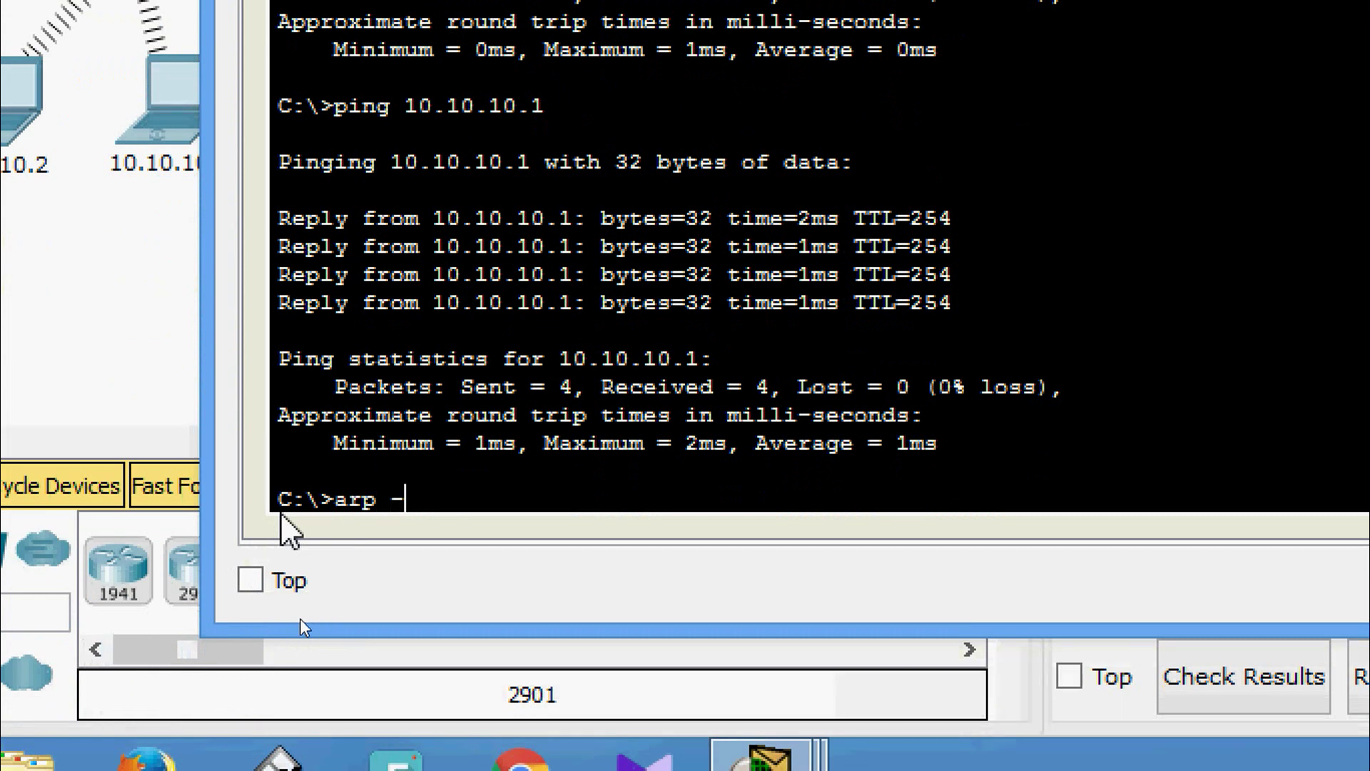
type("a")
key("Return")
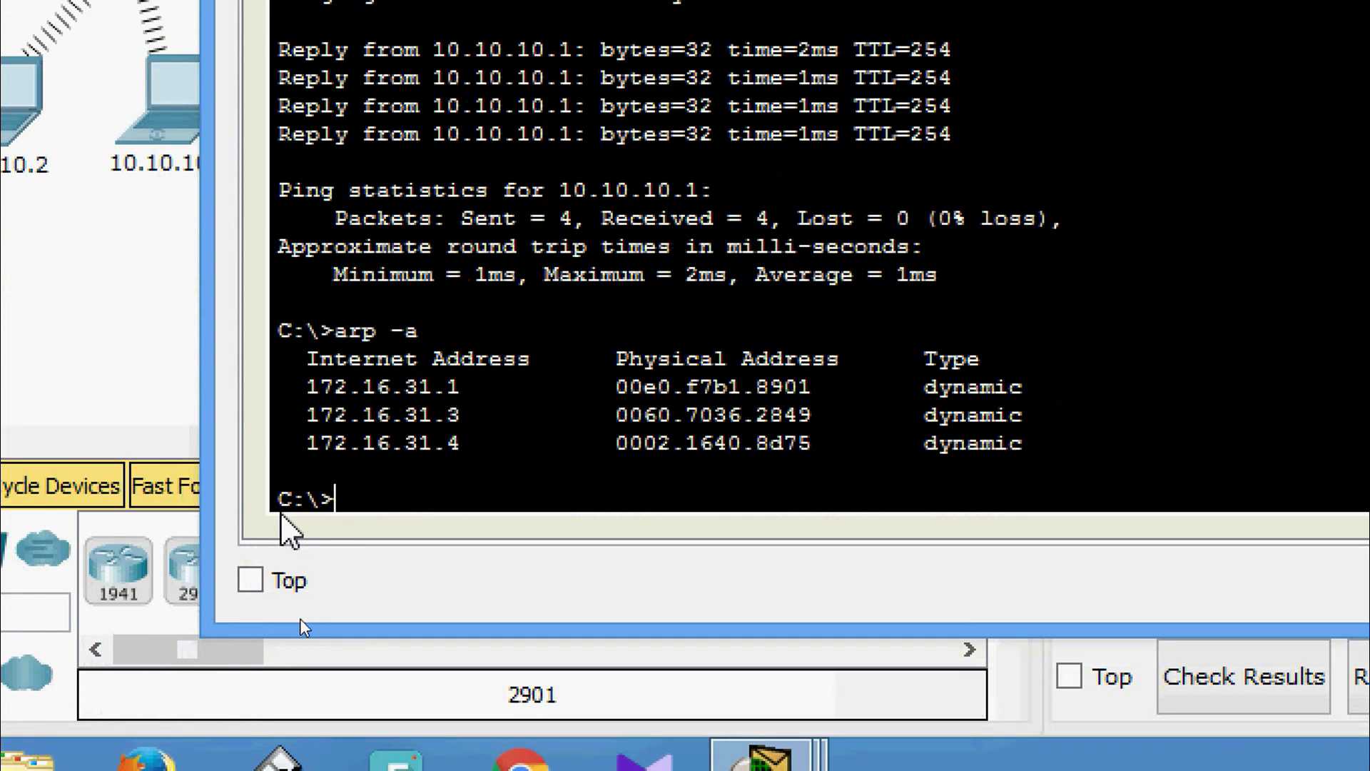
left_click_drag(298, 405, 1075, 397)
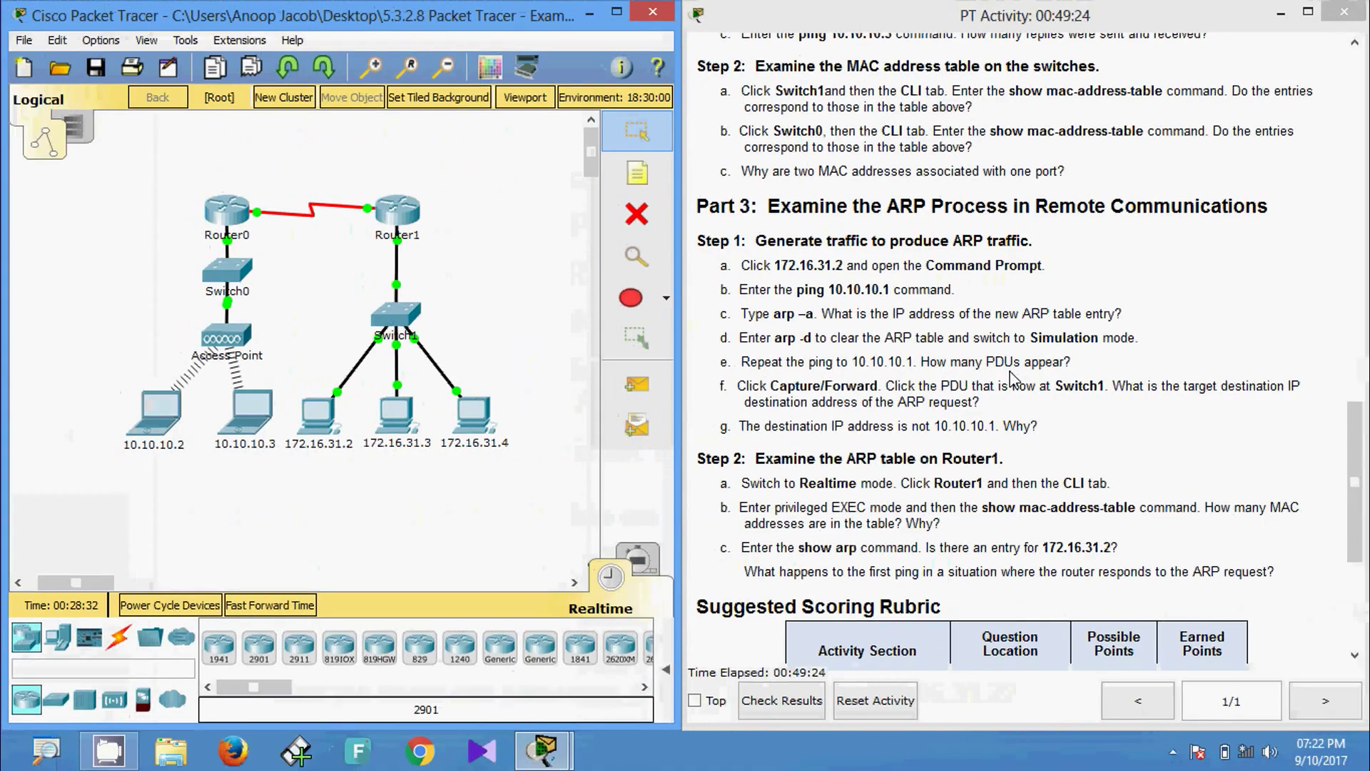
Reopen the Command Prompt of 172.16.31.2 and clear its ARP table with arp -d.
left_click(330, 428)
left_click(828, 250)
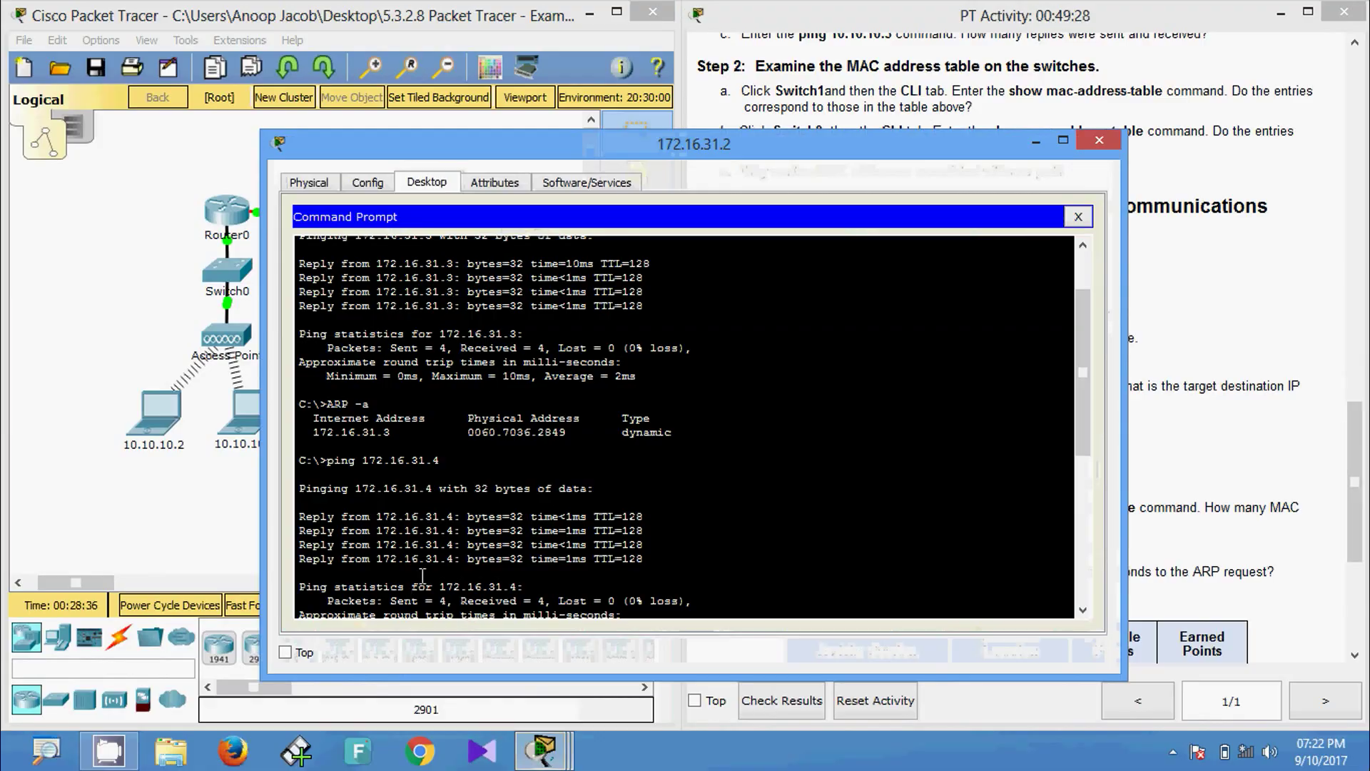
scroll(422, 575, "down", 5)
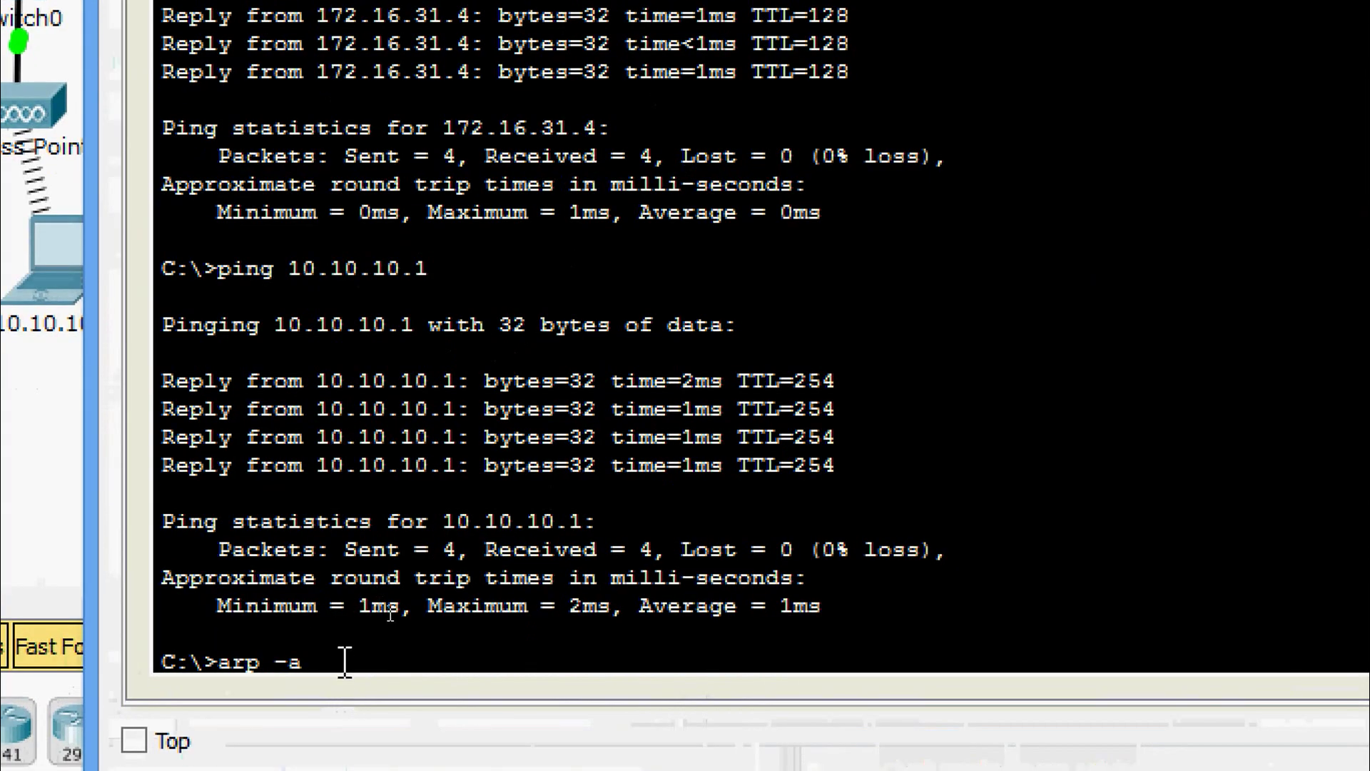
key("Return")
key("Return")
key("Return")
key("Return")
type("ar")
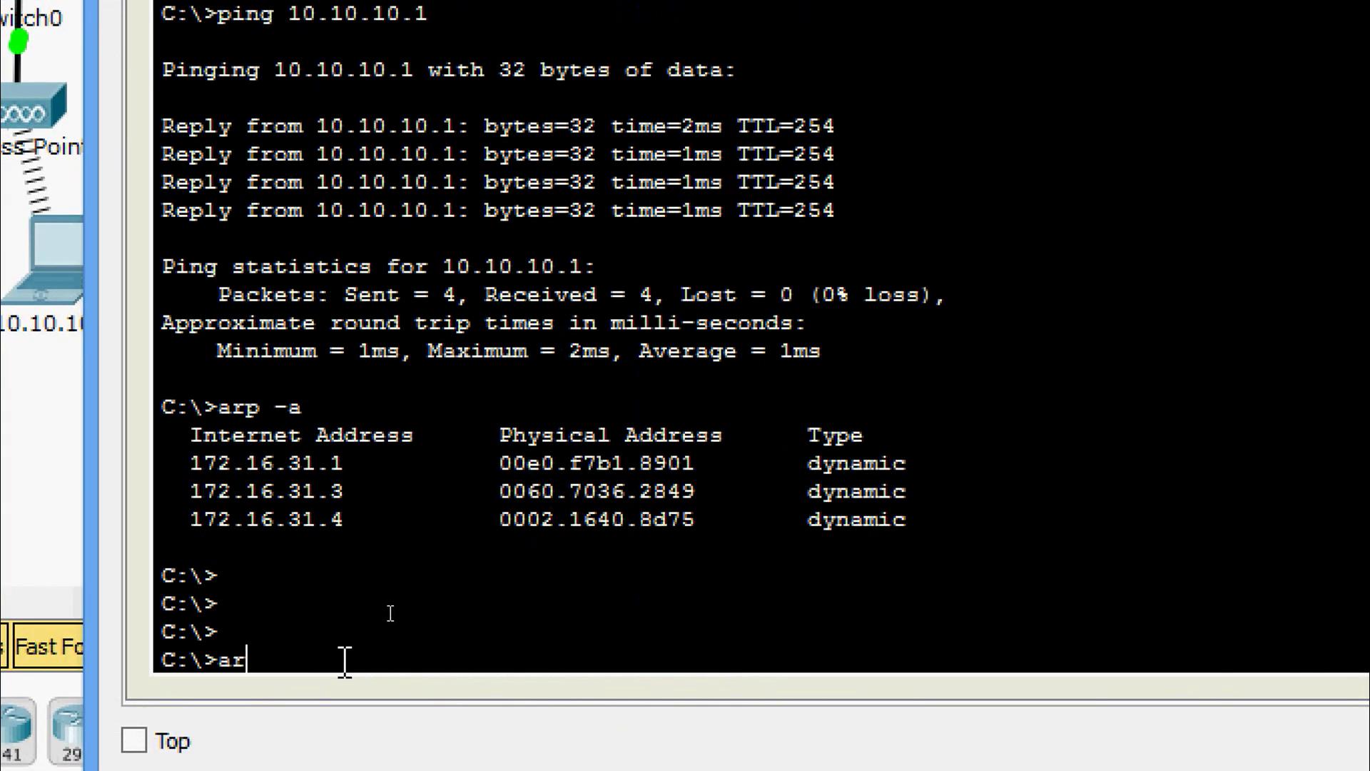
type("p -d")
key("Return")
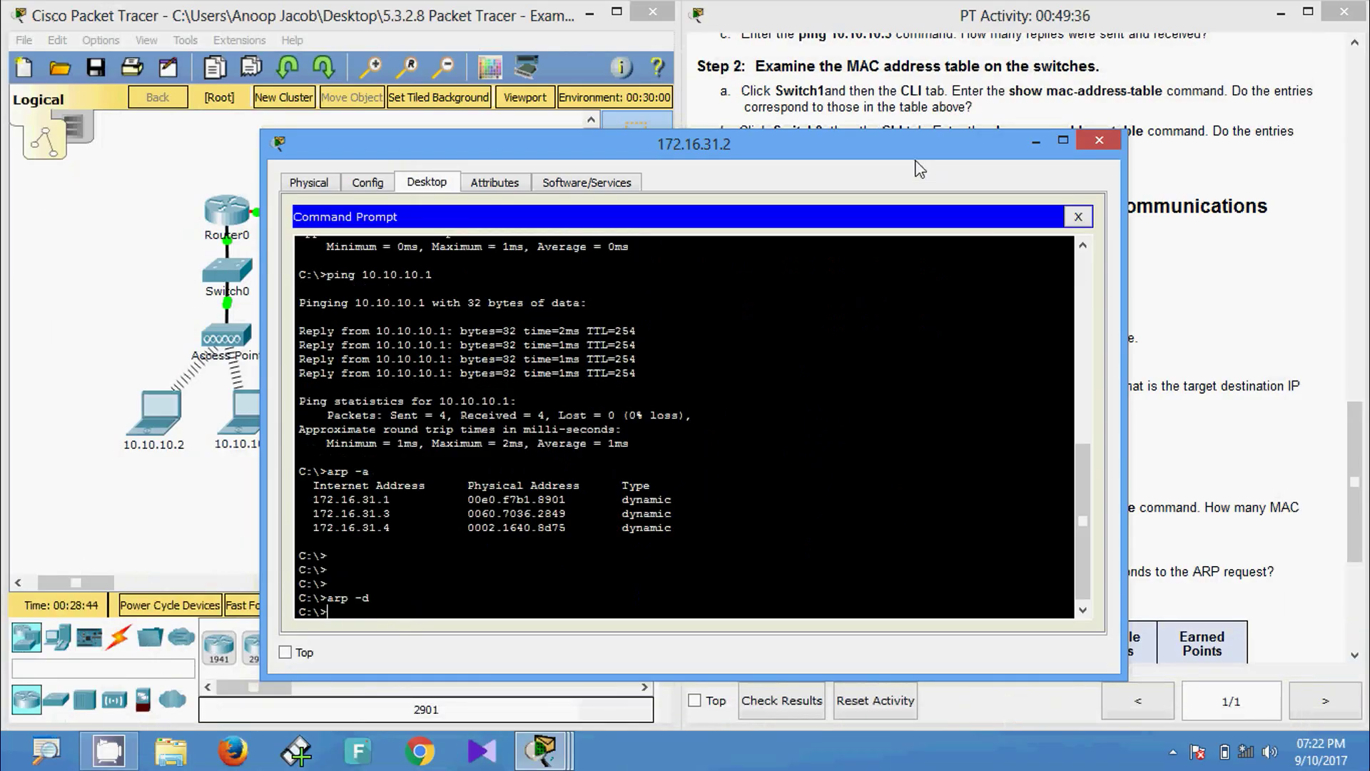
Move the 172.16.31.2 window off the topology and switch the workspace to Simulation mode.
left_click_drag(916, 161, 1121, 120)
left_click(605, 530)
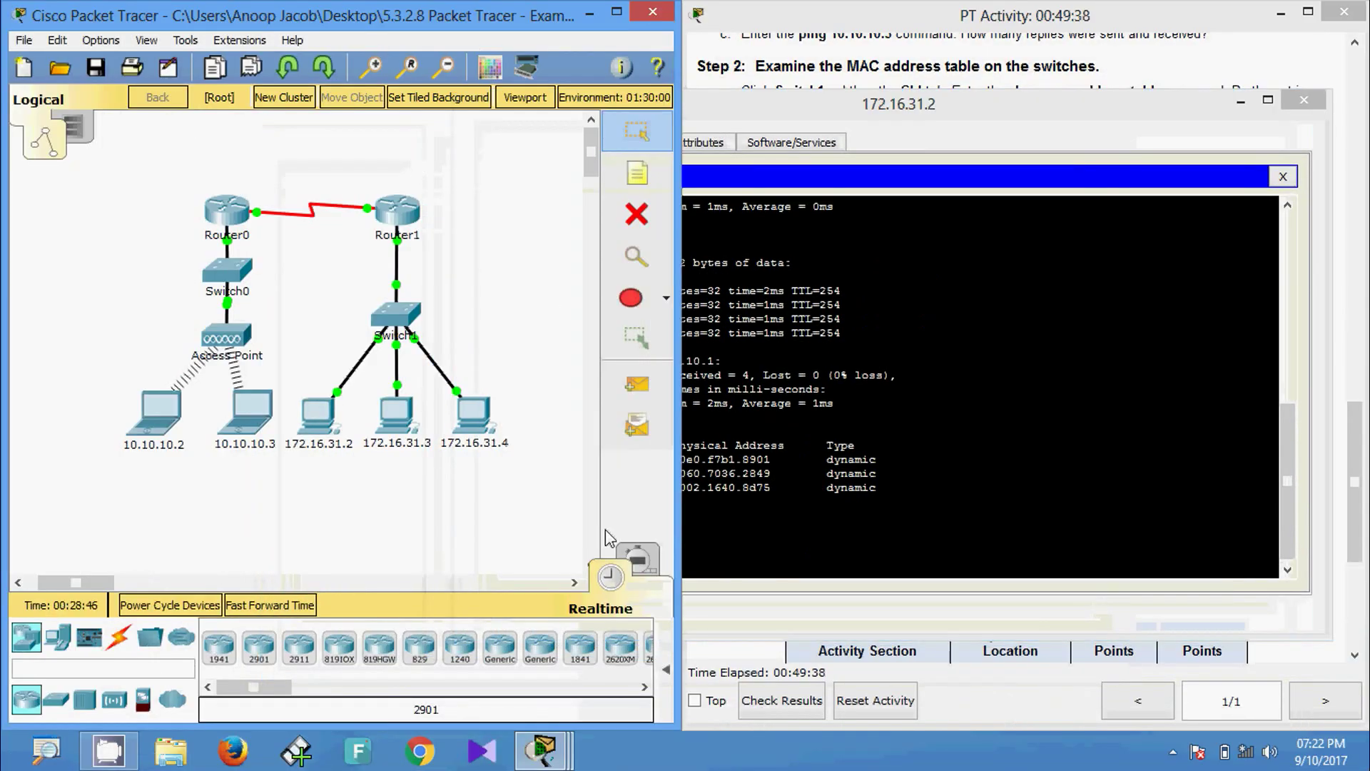
left_click(645, 564)
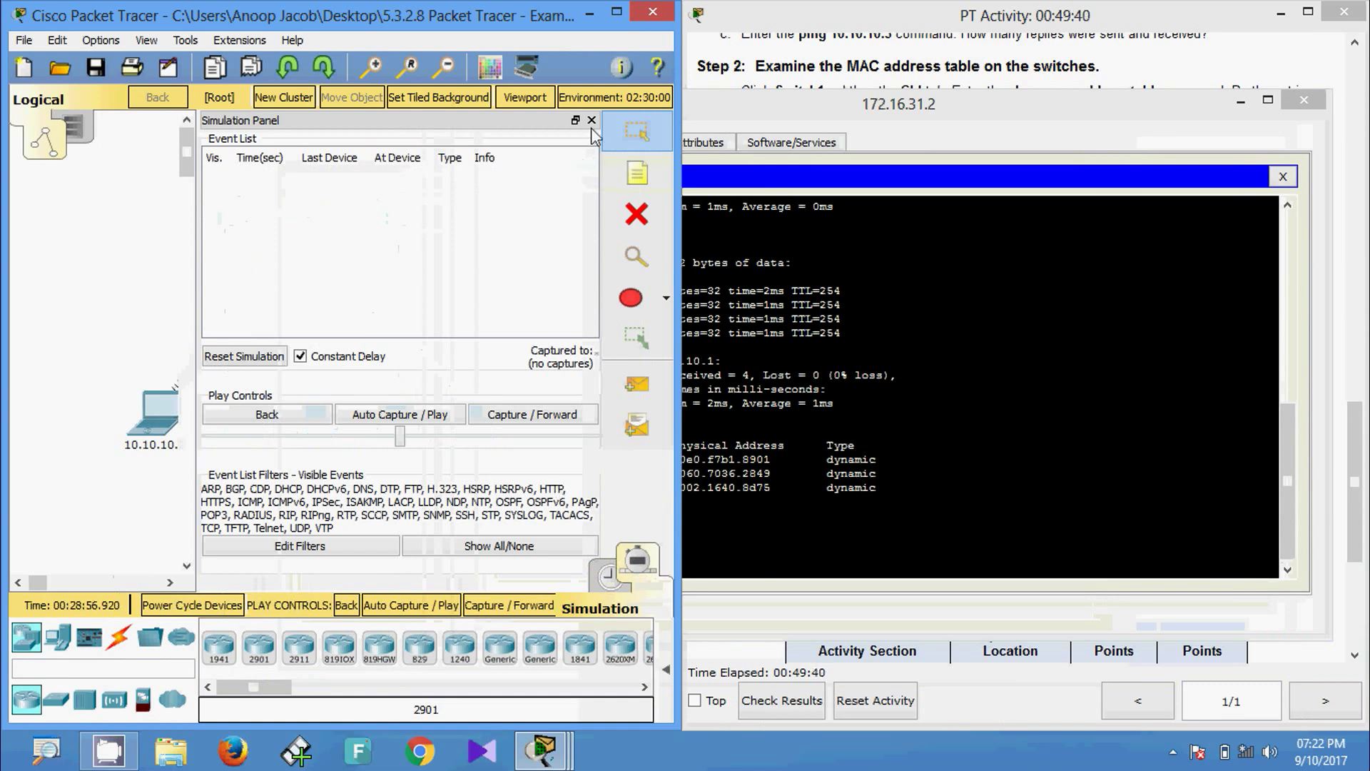
Repeat the ping to 10.10.10.1 from 172.16.31.2 and examine the PDUs at that PC in the topology.
left_click(786, 341)
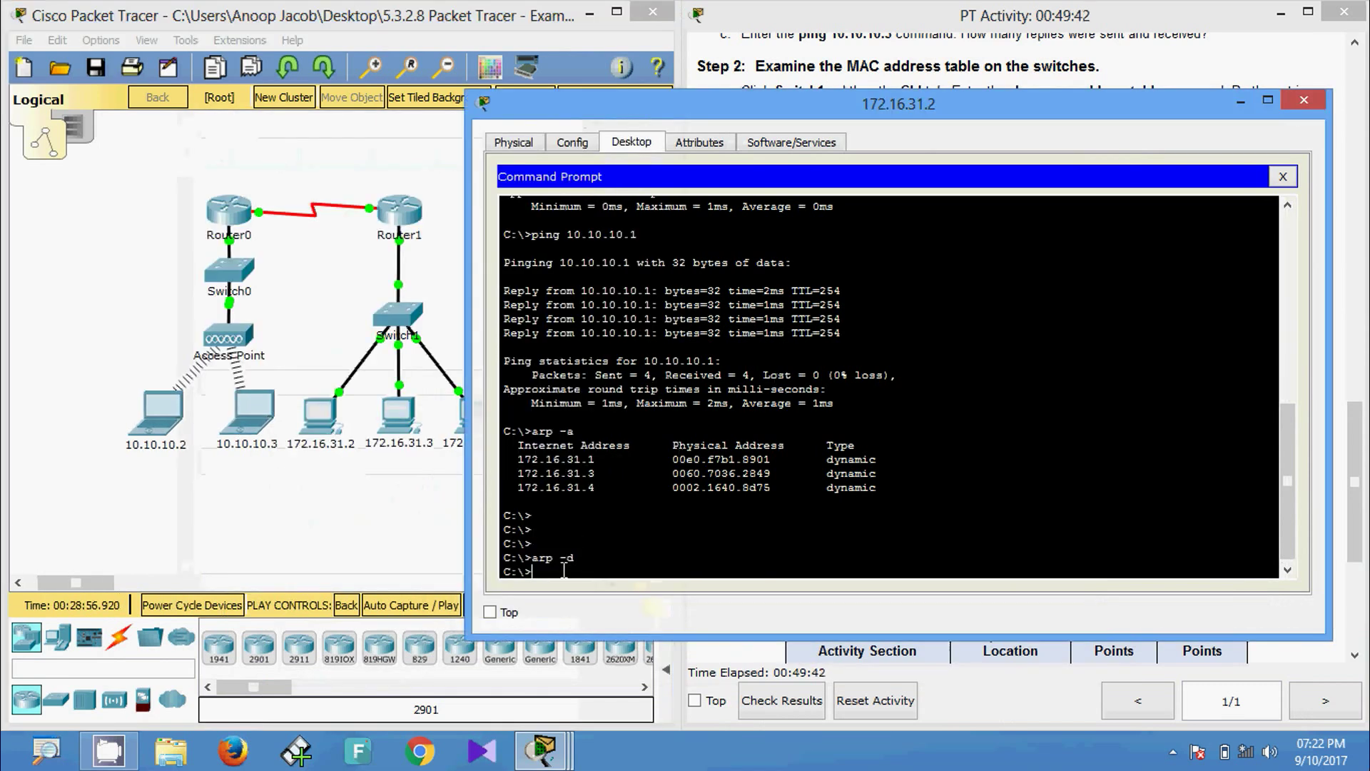
key("Up")
key("Return")
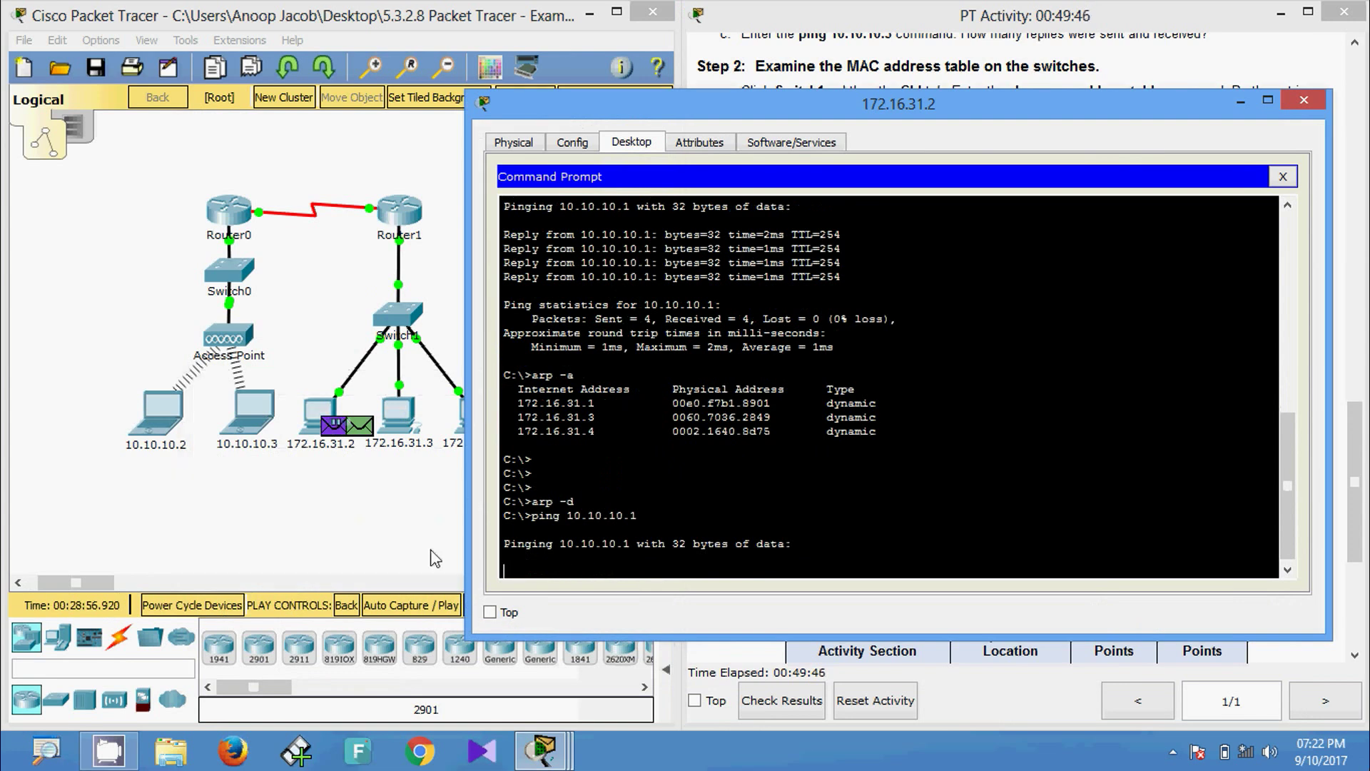
left_click(373, 526)
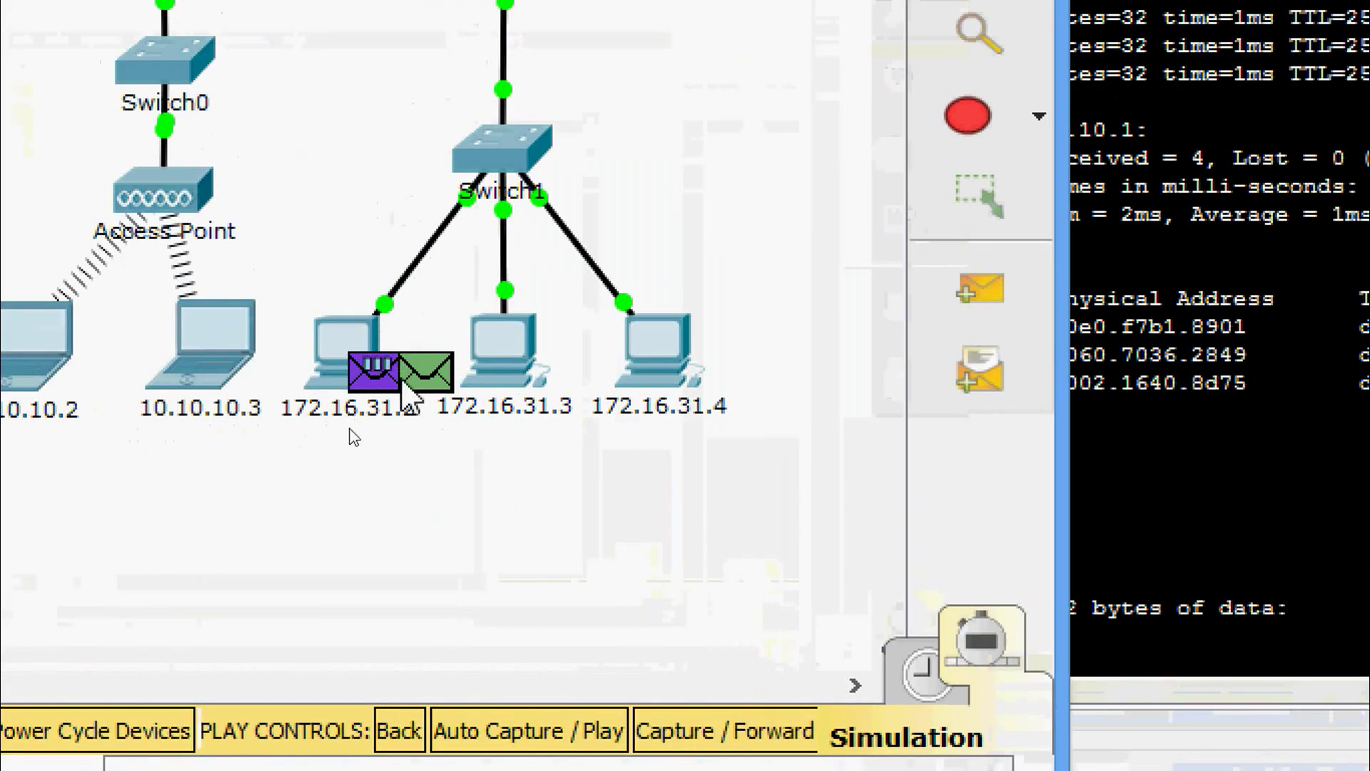
mouse_move(421, 382)
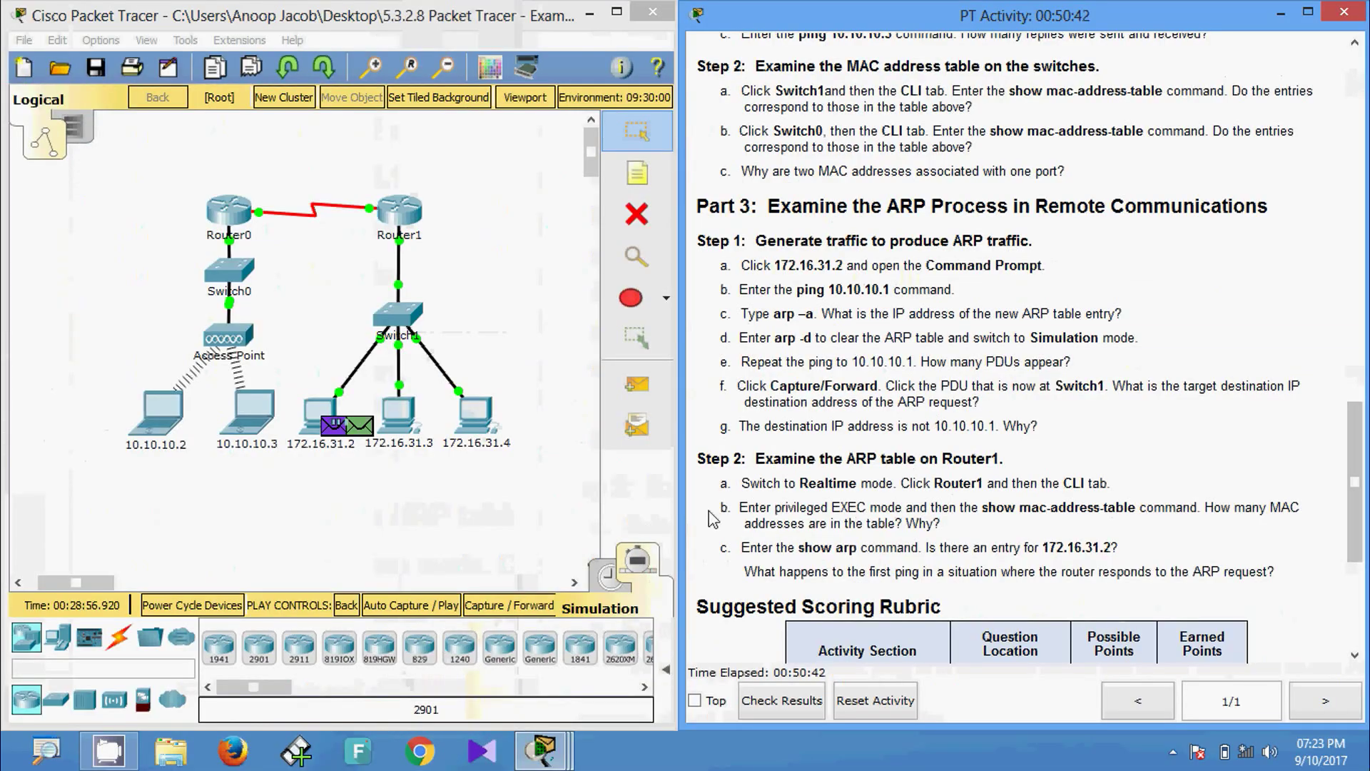
Advance the simulation one step with Capture/Forward and open the information of the PDU at Switch1.
left_click(487, 604)
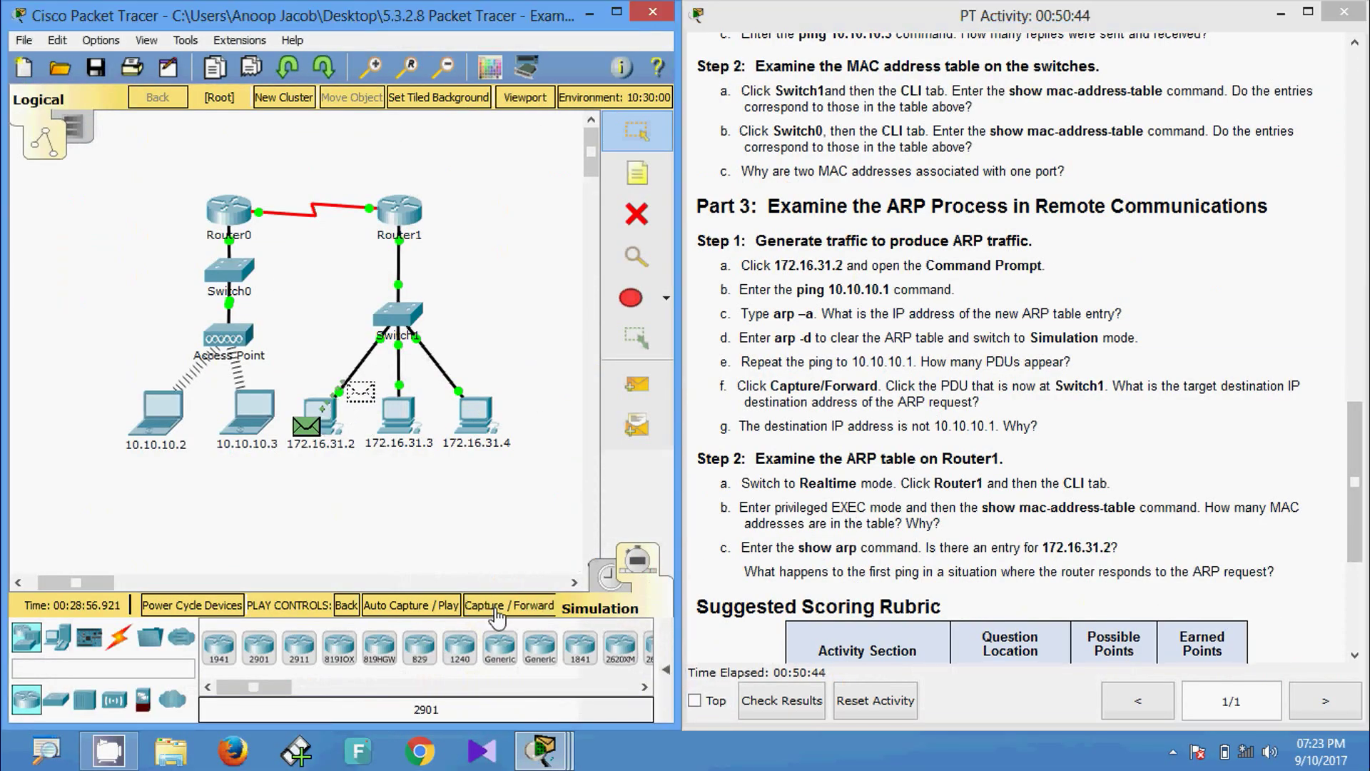
left_click(412, 325)
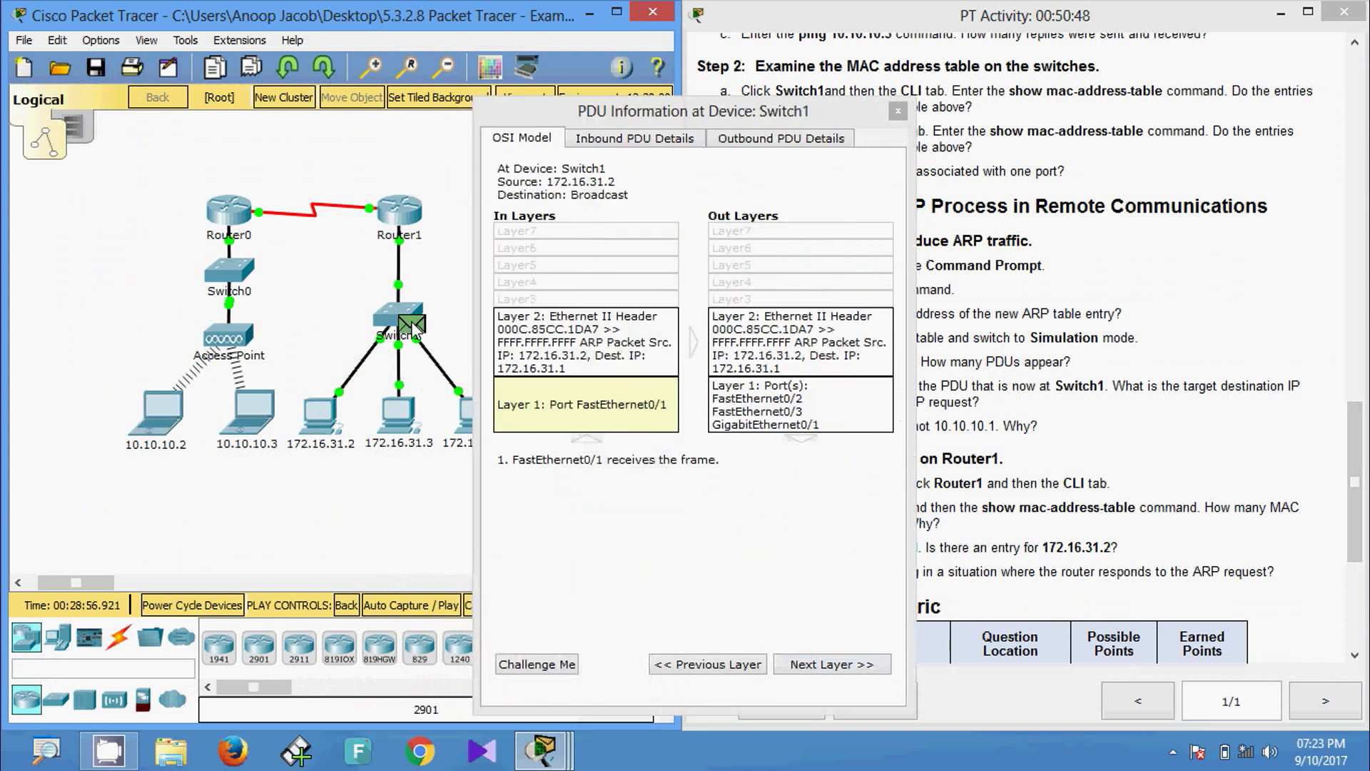
left_click_drag(639, 113, 536, 100)
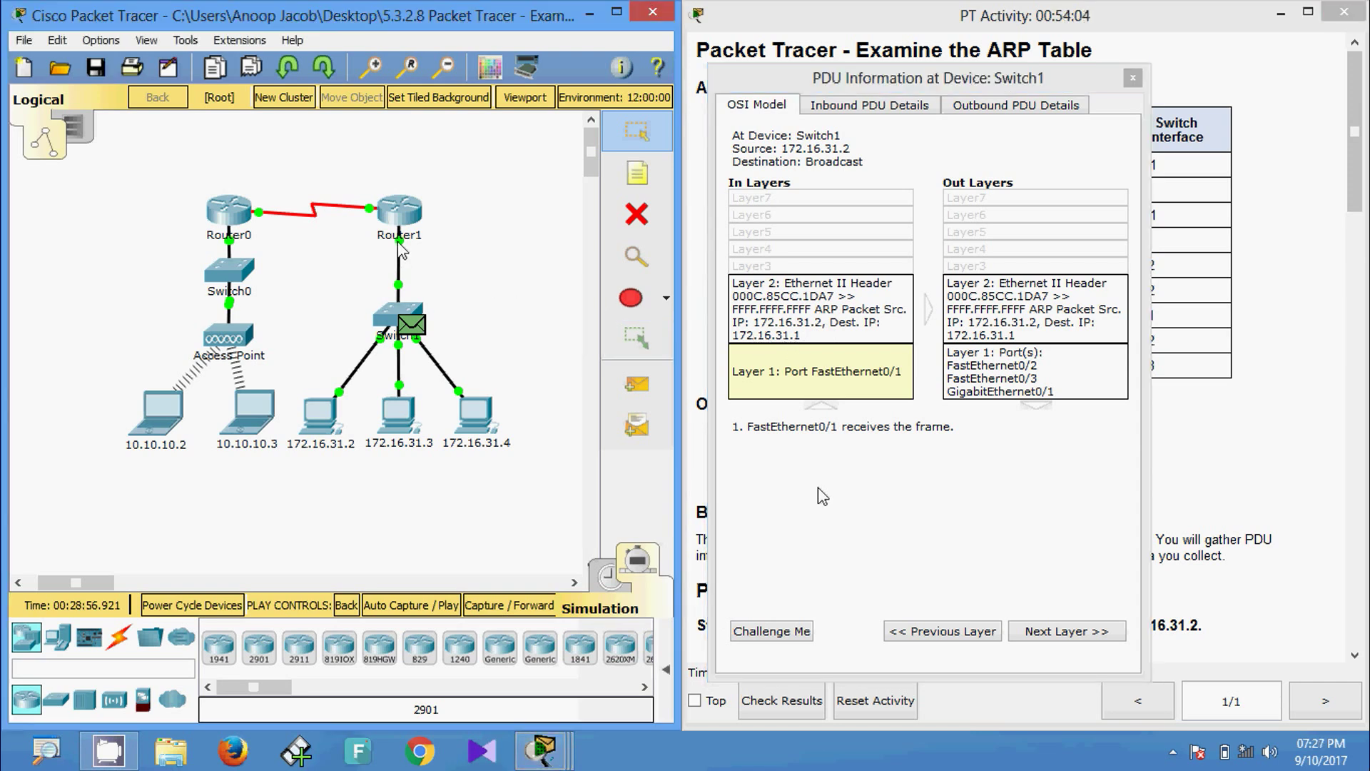
Examine Router1 and its link to Switch1, and review the ARP request's target destination IP in Switch1's PDU information.
mouse_move(401, 250)
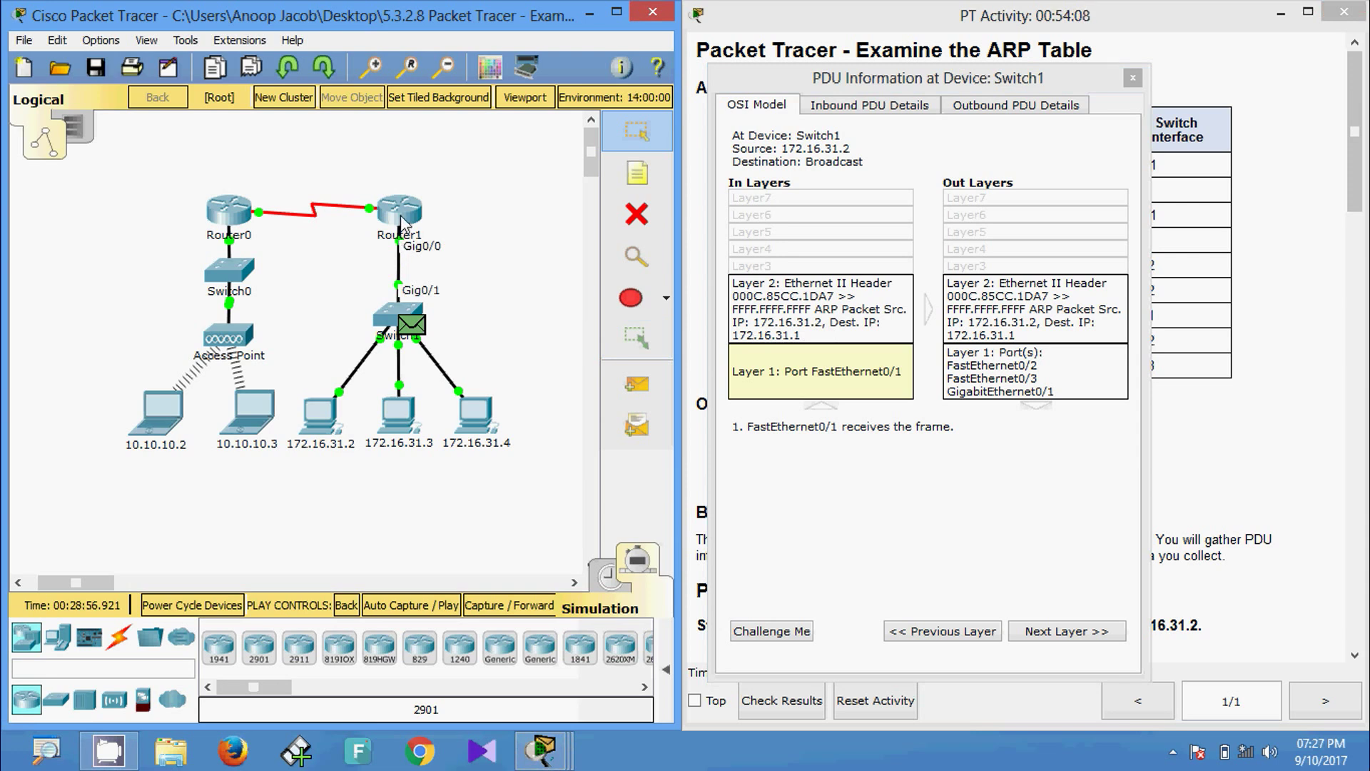
mouse_move(402, 222)
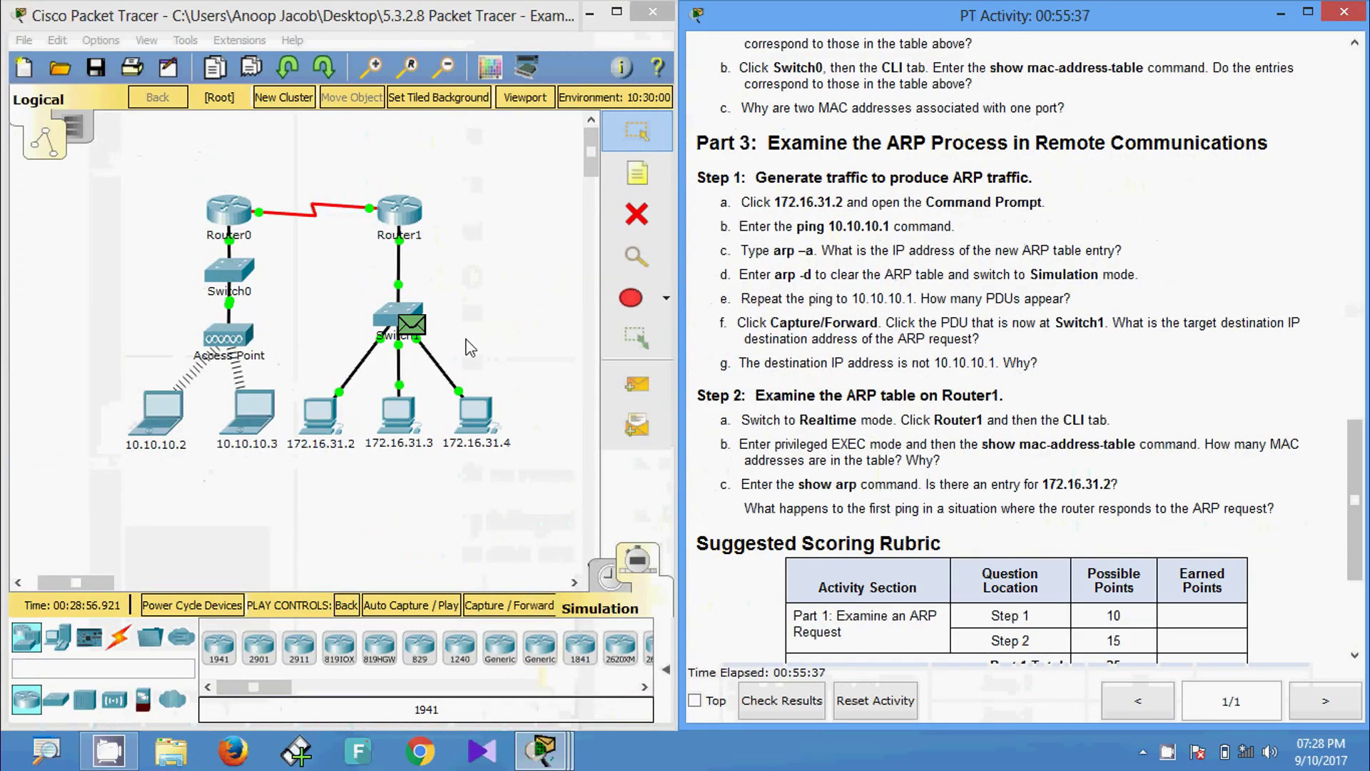
left_click(421, 327)
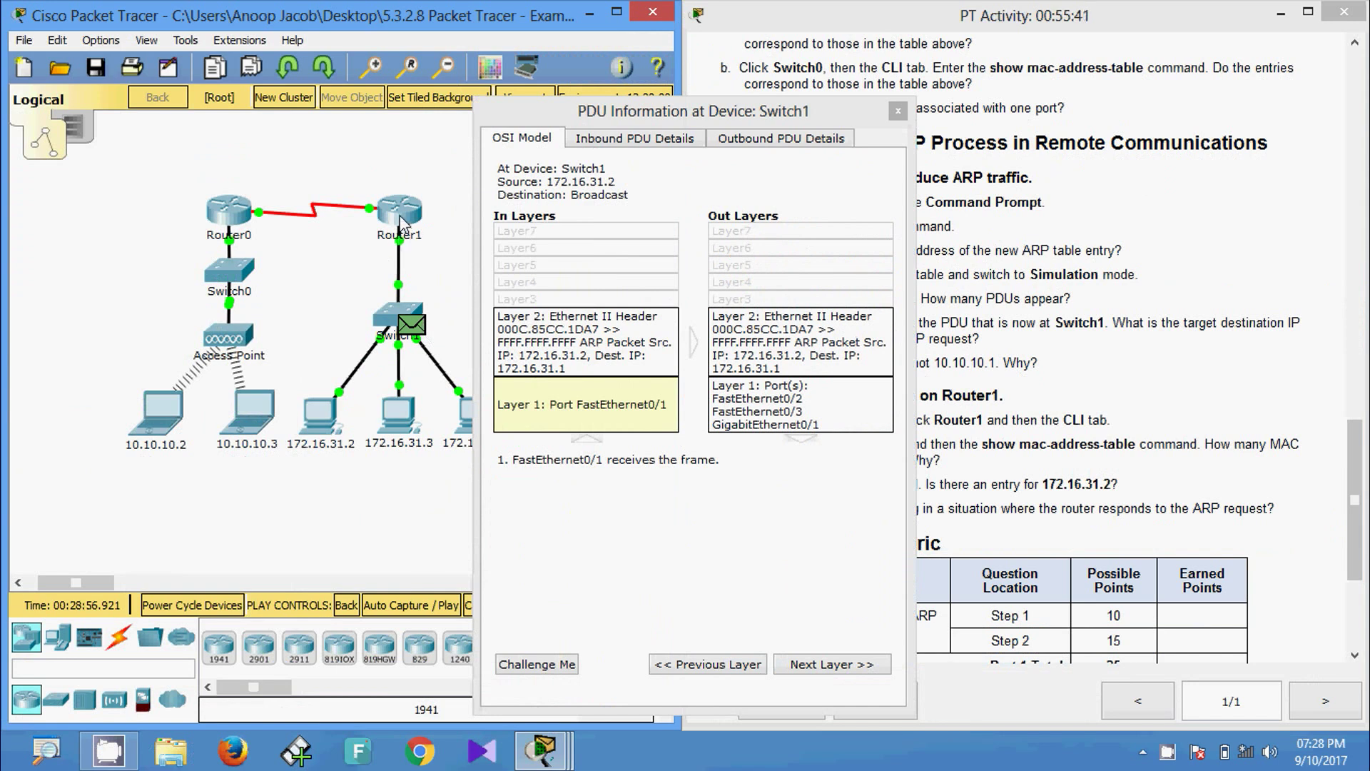
mouse_move(401, 224)
mouse_move(370, 331)
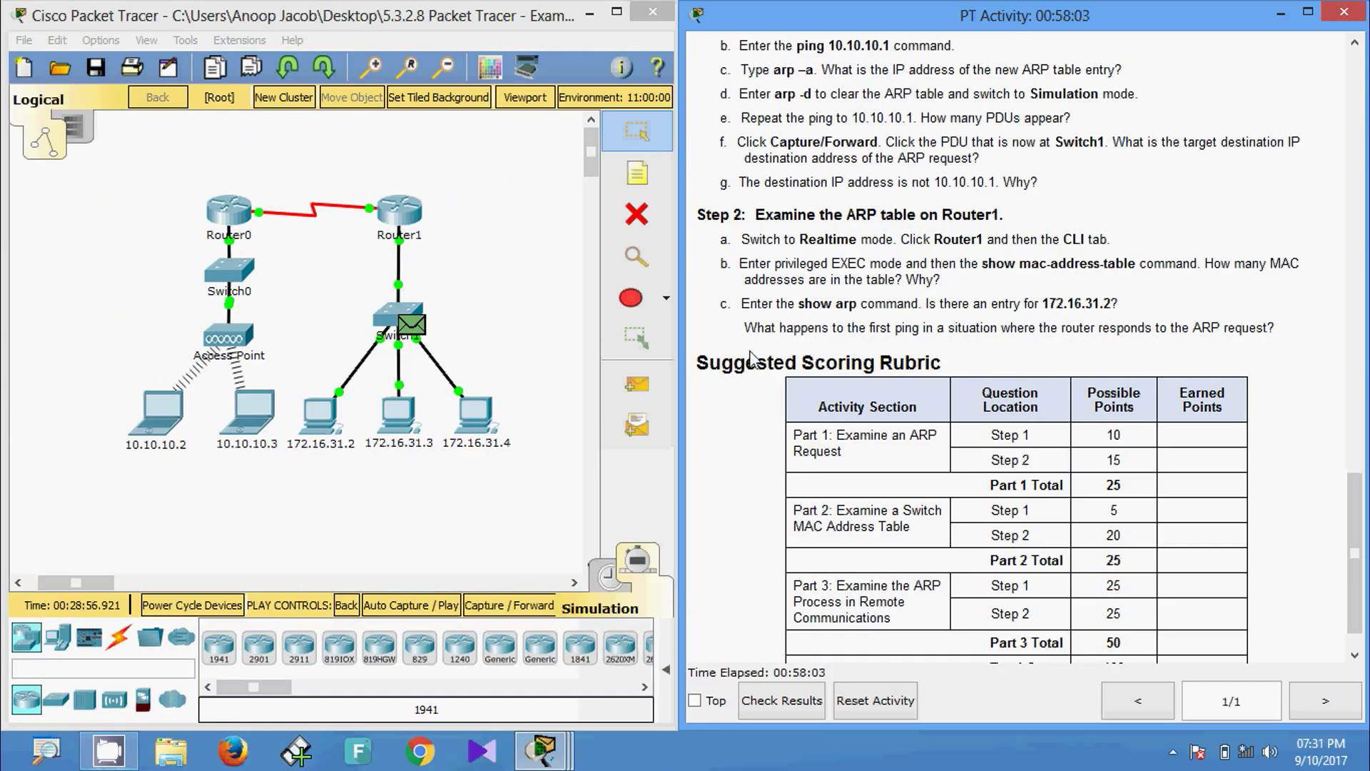
Switch the workspace to Realtime mode and open the command-line interface of Router1.
left_click(633, 557)
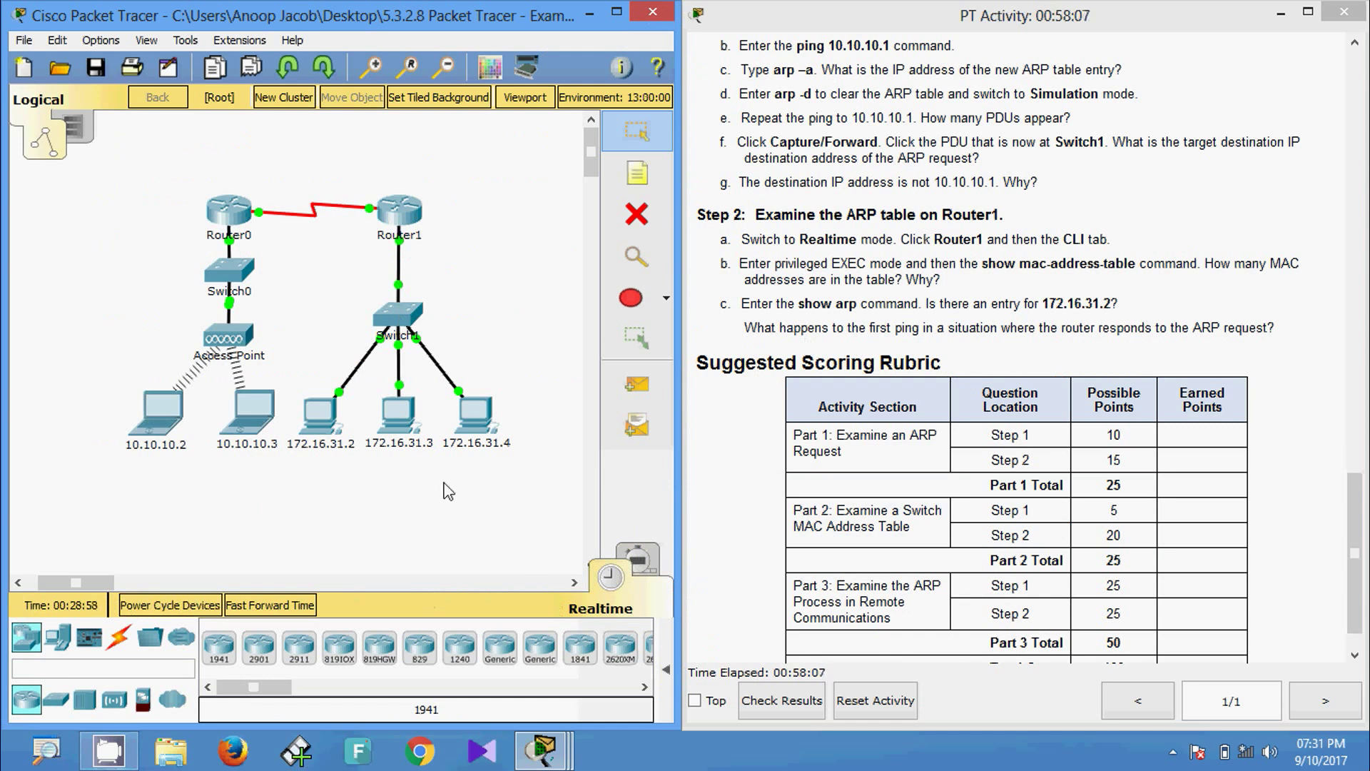
left_click(413, 219)
left_click(573, 183)
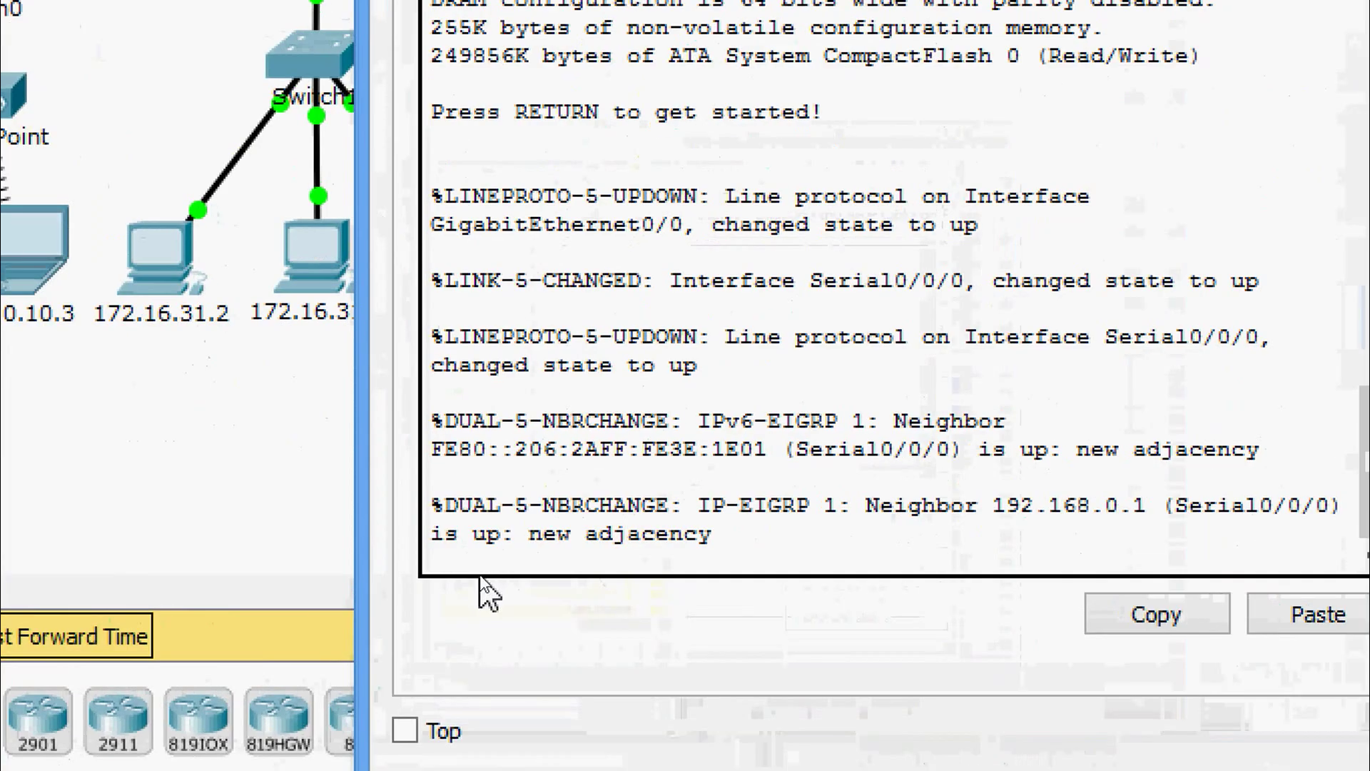
Start the Router1 console session and enter privileged EXEC mode with the enable command.
key("Return")
key("Return")
type("ena")
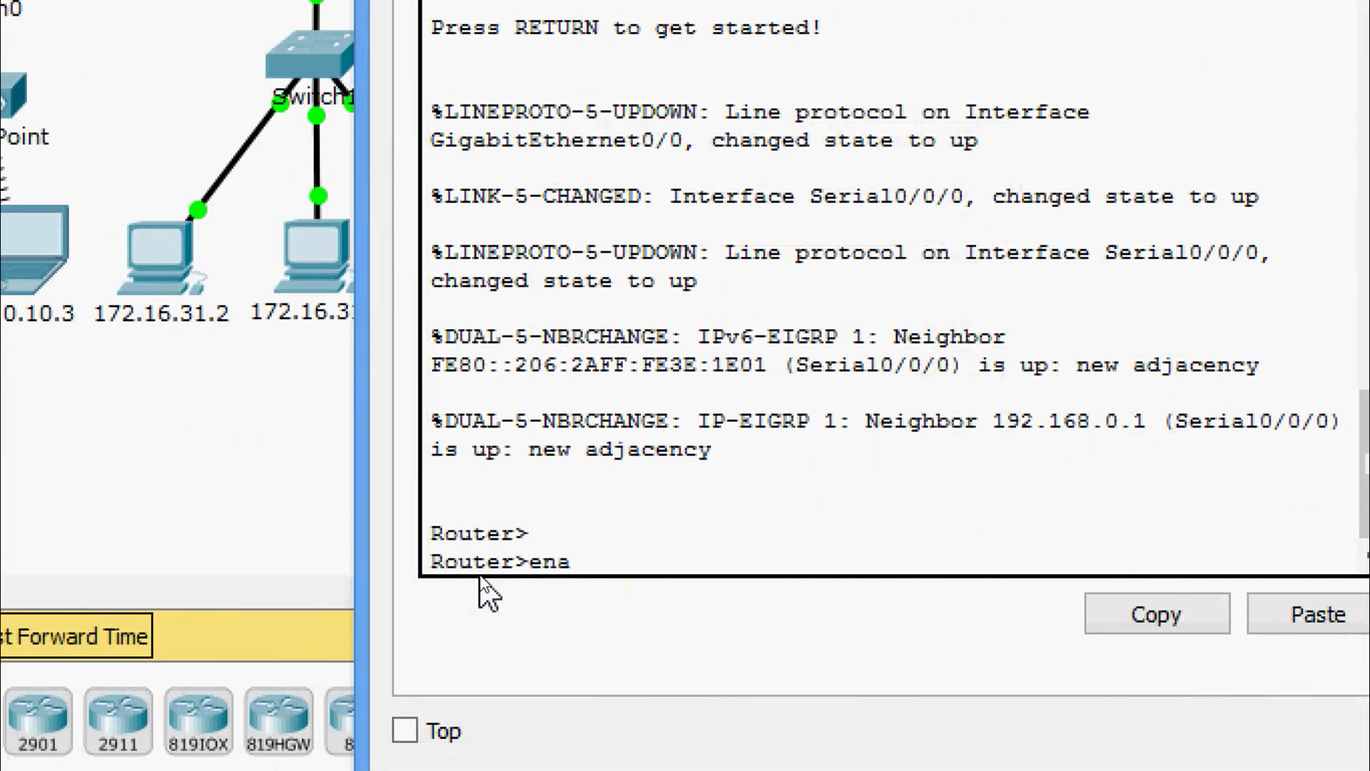
key("Tab")
key("Return")
Display Router1's MAC address table with the show mac-address-table command.
type("sh")
key("Tab")
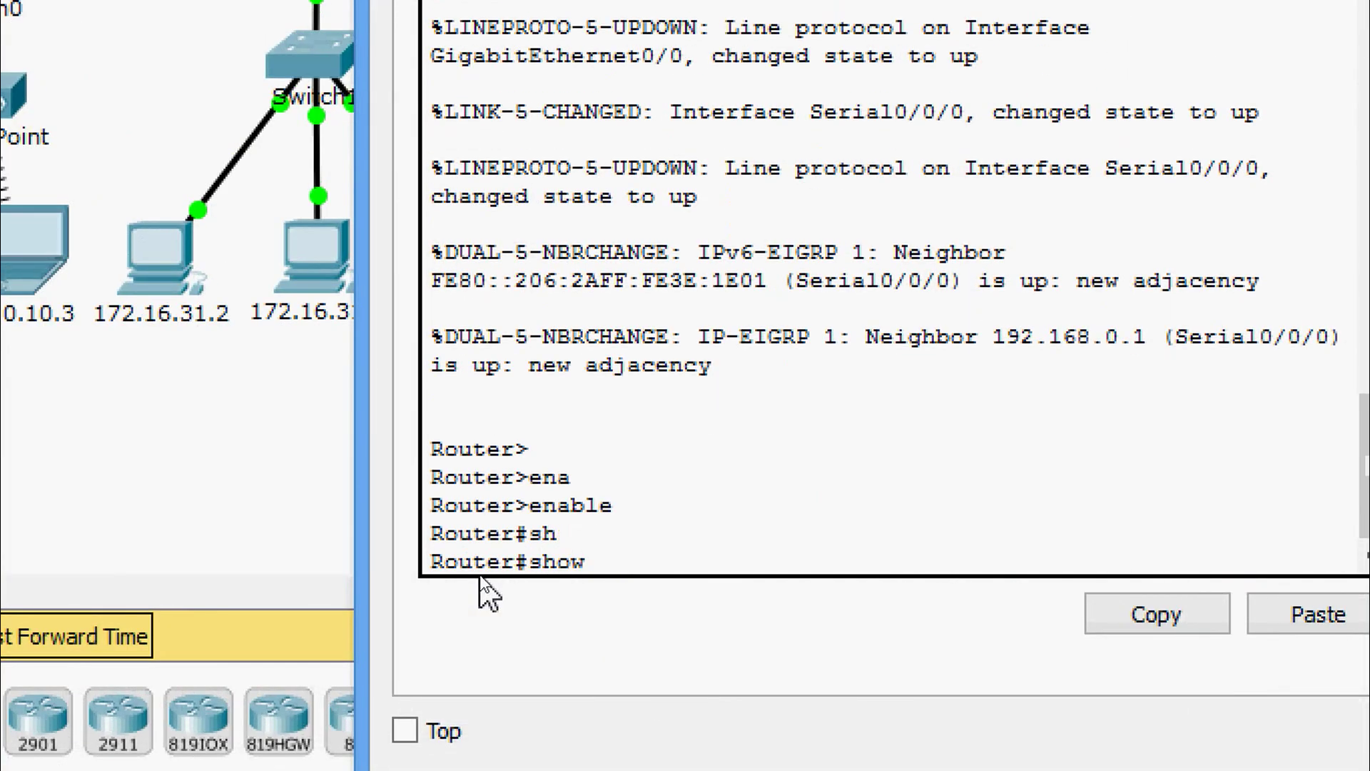
type("mac-?")
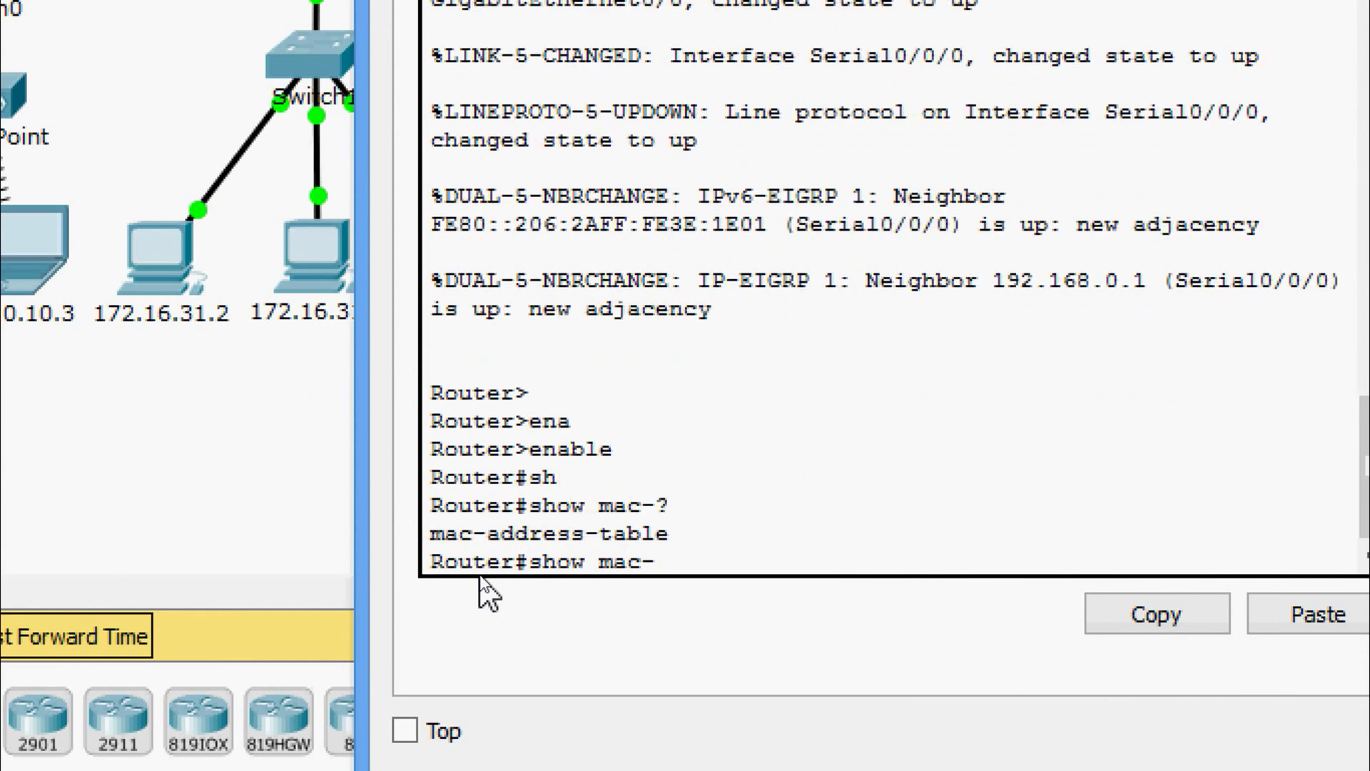
key("Tab")
key("Return")
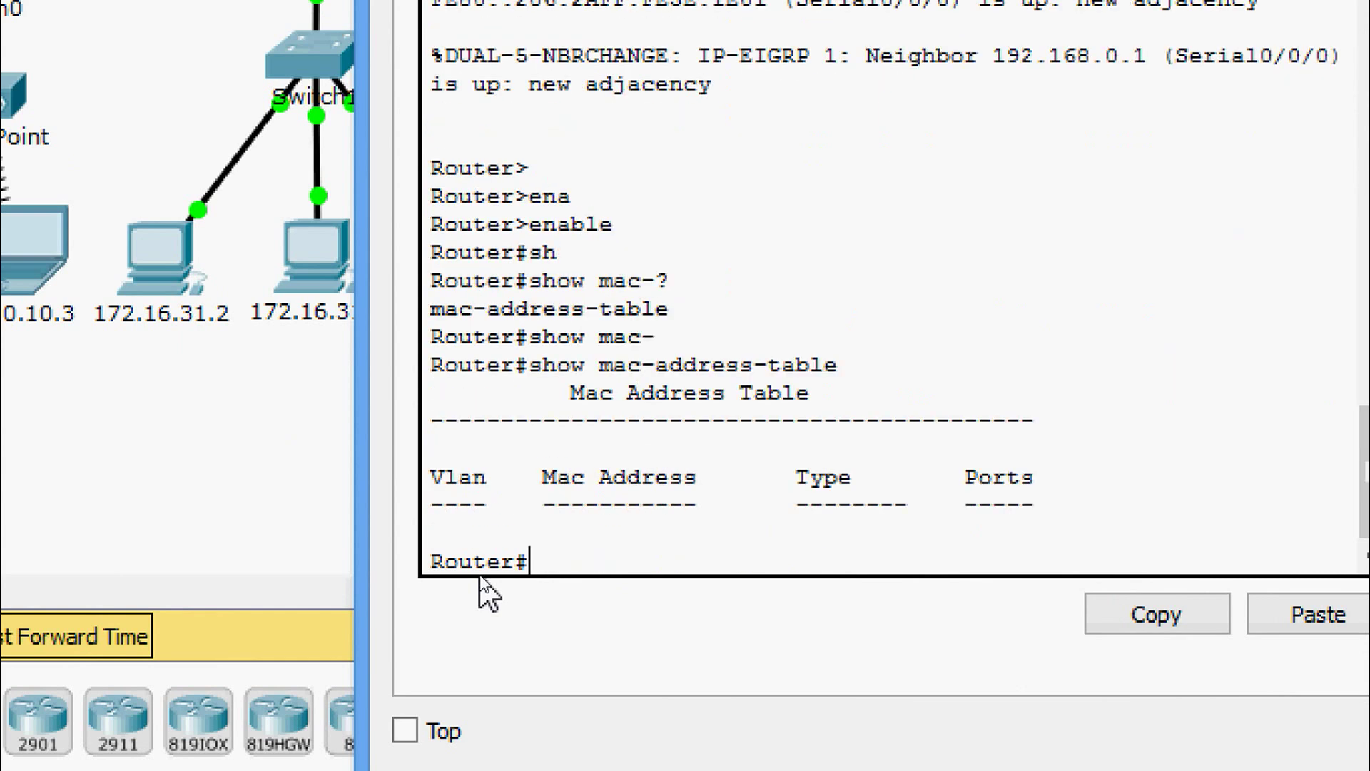
key("Return")
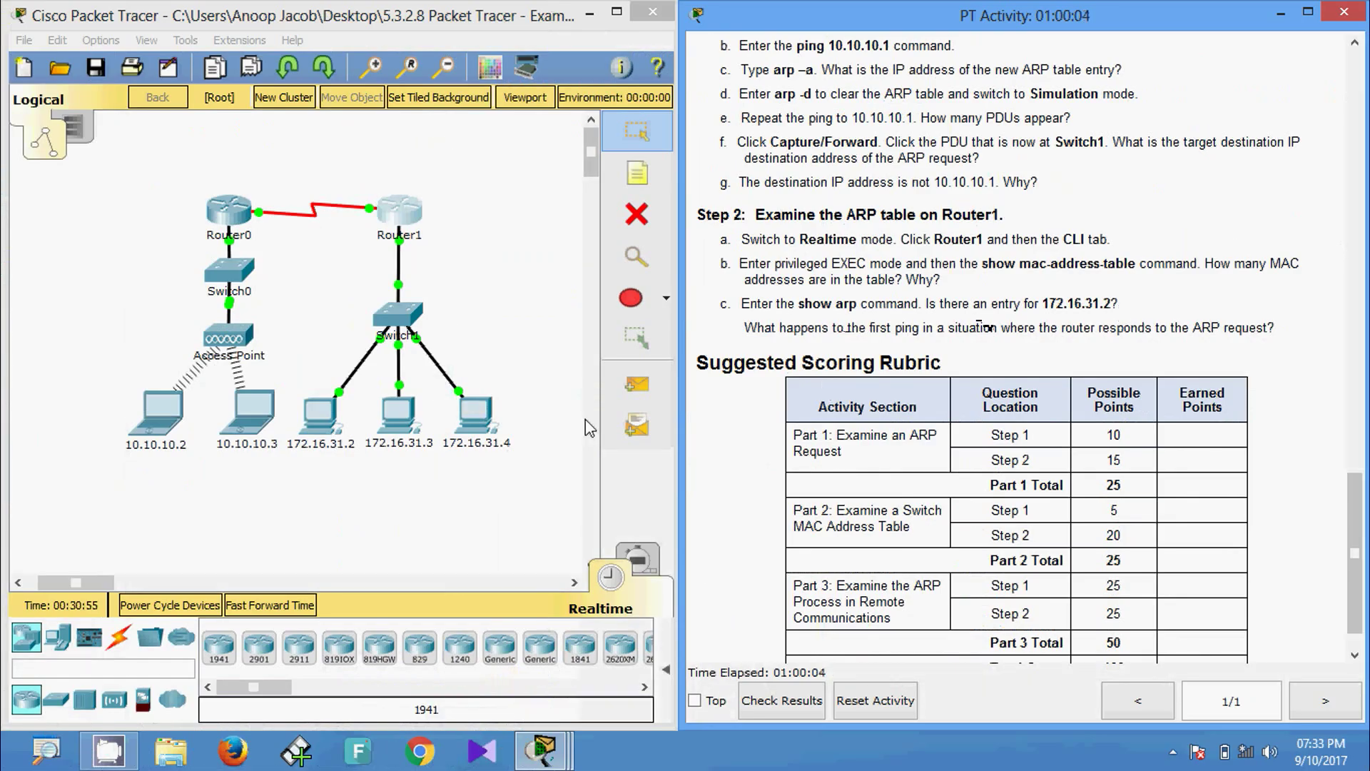
Reopen Router1's command line, run show arp, and check the ARP table for an entry for 172.16.31.2.
left_click(388, 209)
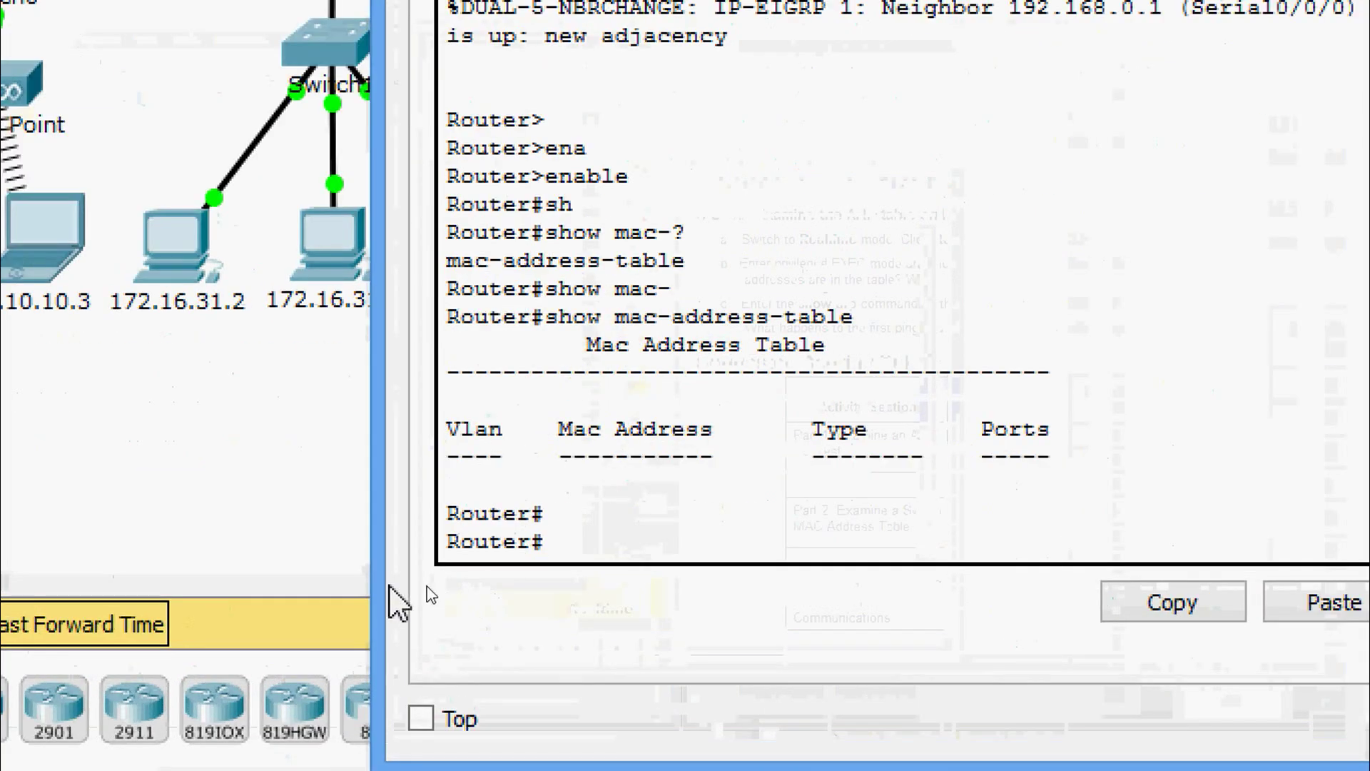
type("sh")
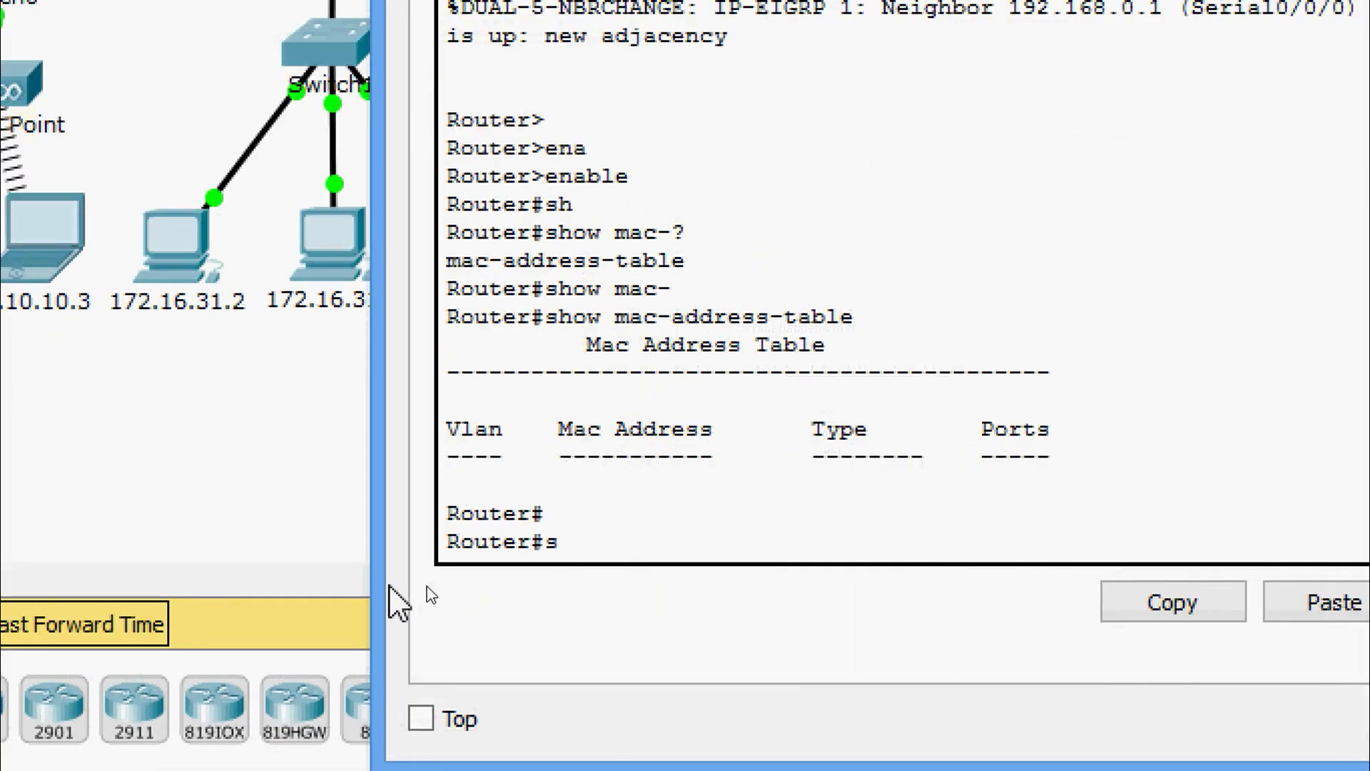
key("Tab")
type("arp")
key("Return")
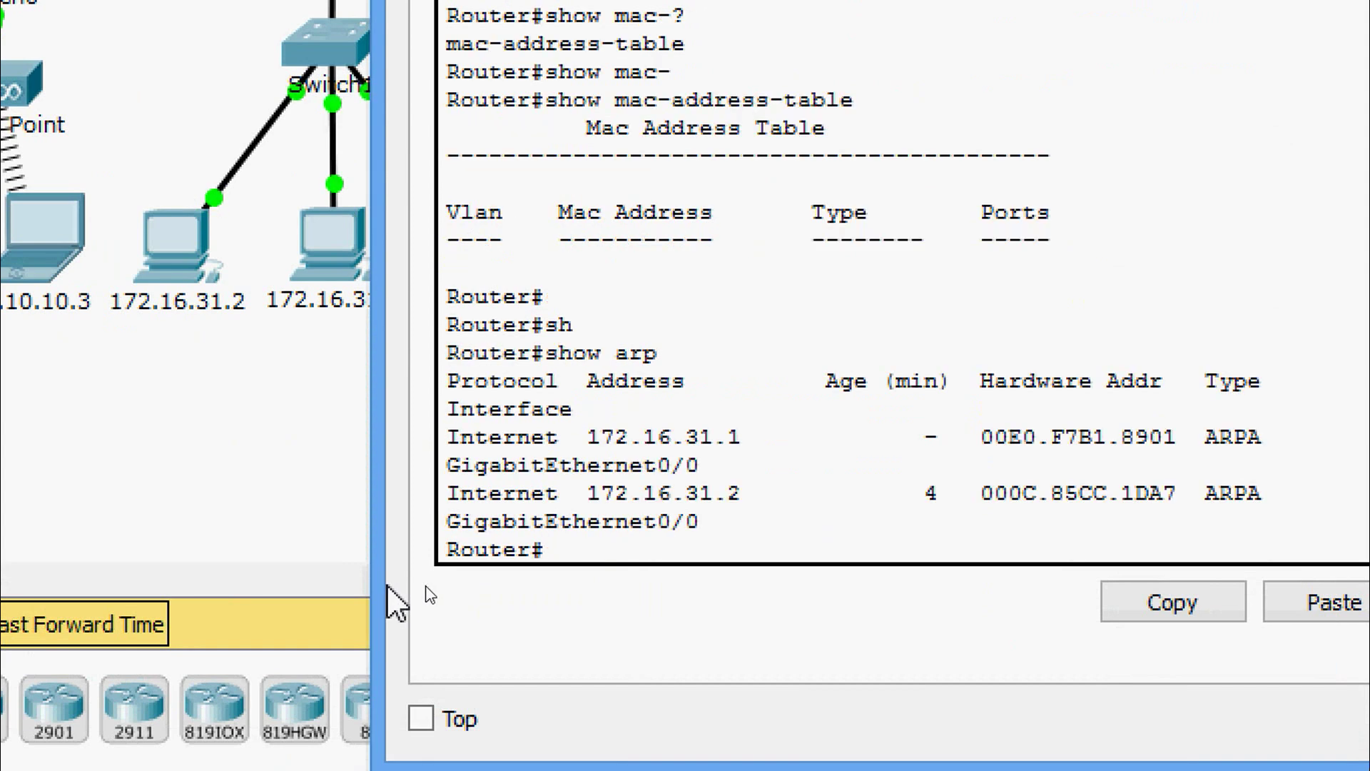
left_click_drag(588, 493, 749, 492)
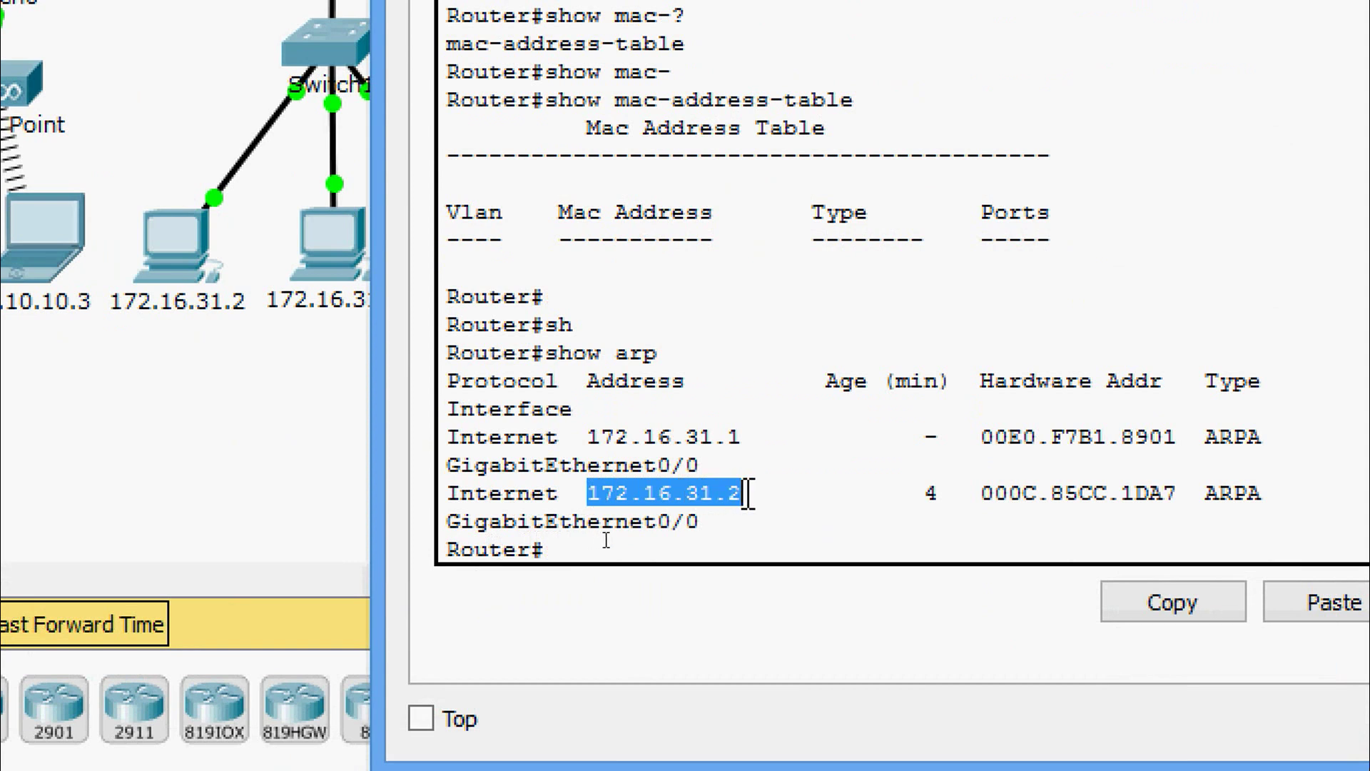
left_click(748, 493)
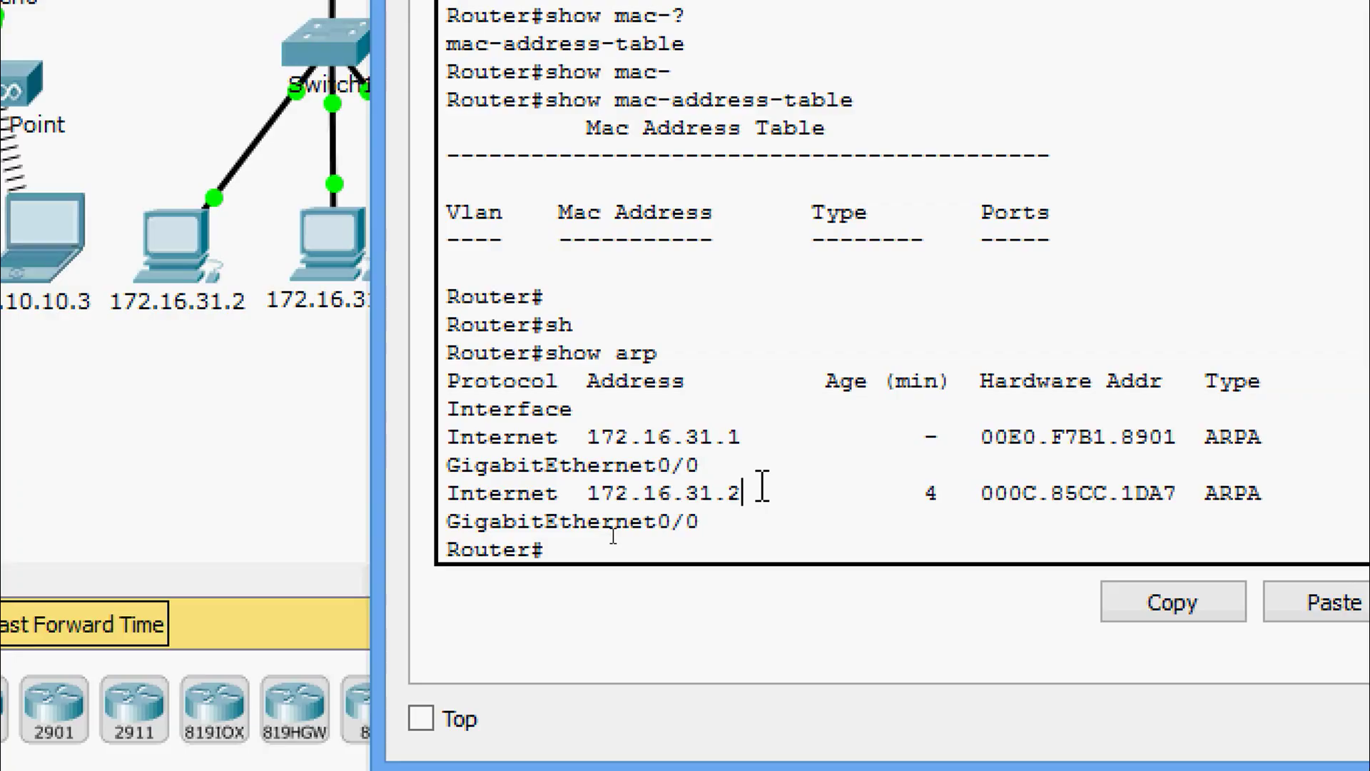